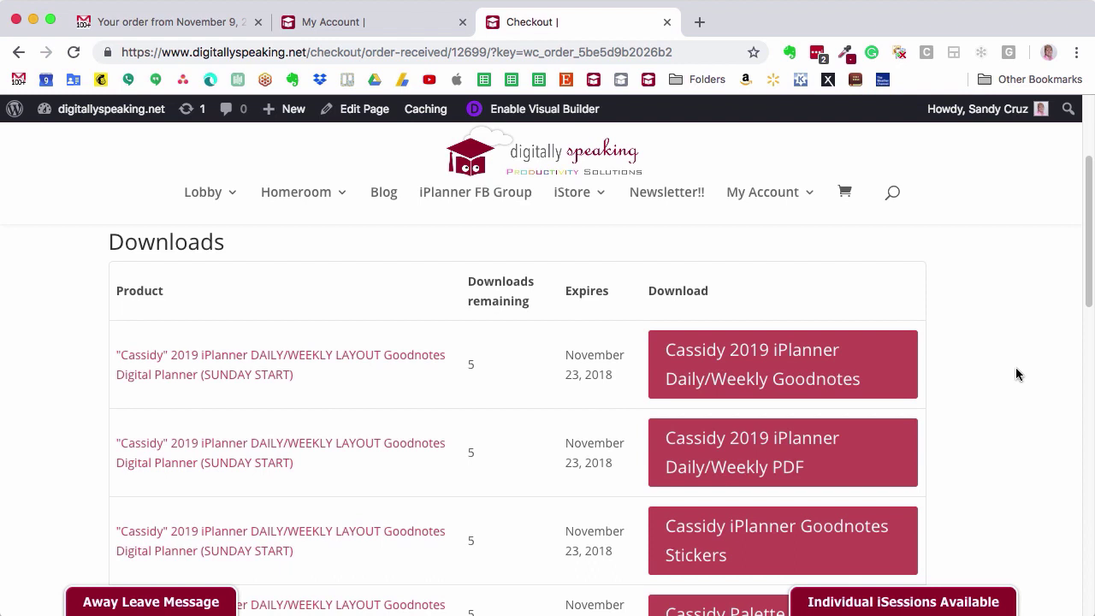
Step: Review the Cassidy 2019 iPlanner files listed in the Downloads section of the order confirmation page
{"action": "scroll", "coordinate": [1021, 368], "scroll_direction": "up", "scroll_amount": 5}
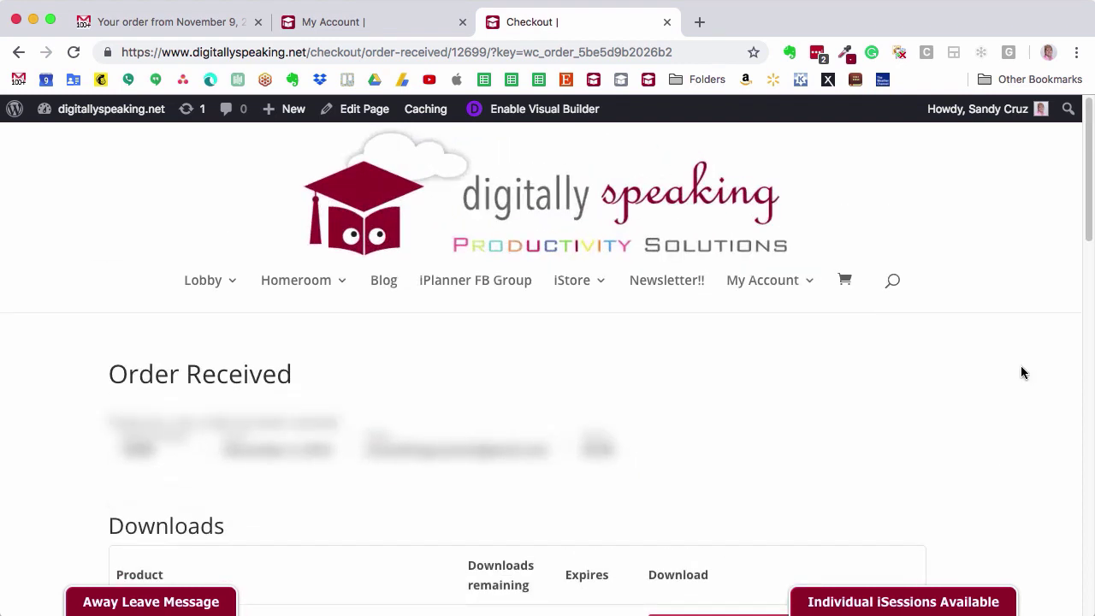
{"action": "scroll", "coordinate": [1022, 425], "scroll_direction": "down", "scroll_amount": 5}
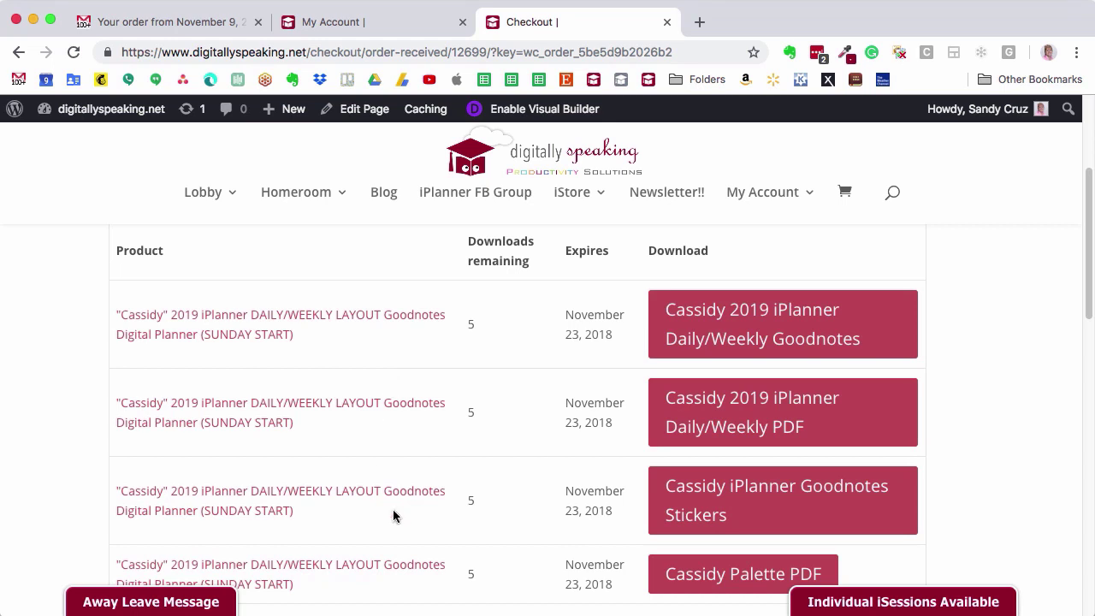
{"action": "scroll", "coordinate": [1032, 368], "scroll_direction": "down", "scroll_amount": 3}
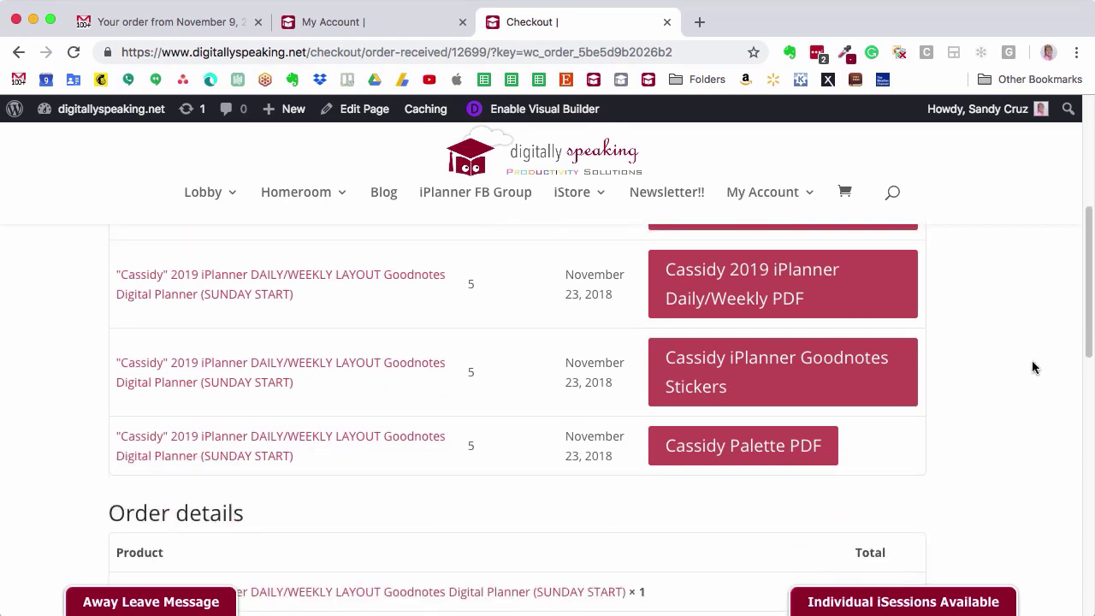
{"action": "scroll", "coordinate": [1032, 368], "scroll_direction": "up", "scroll_amount": 3}
{"action": "scroll", "coordinate": [1032, 361], "scroll_direction": "up", "scroll_amount": 1}
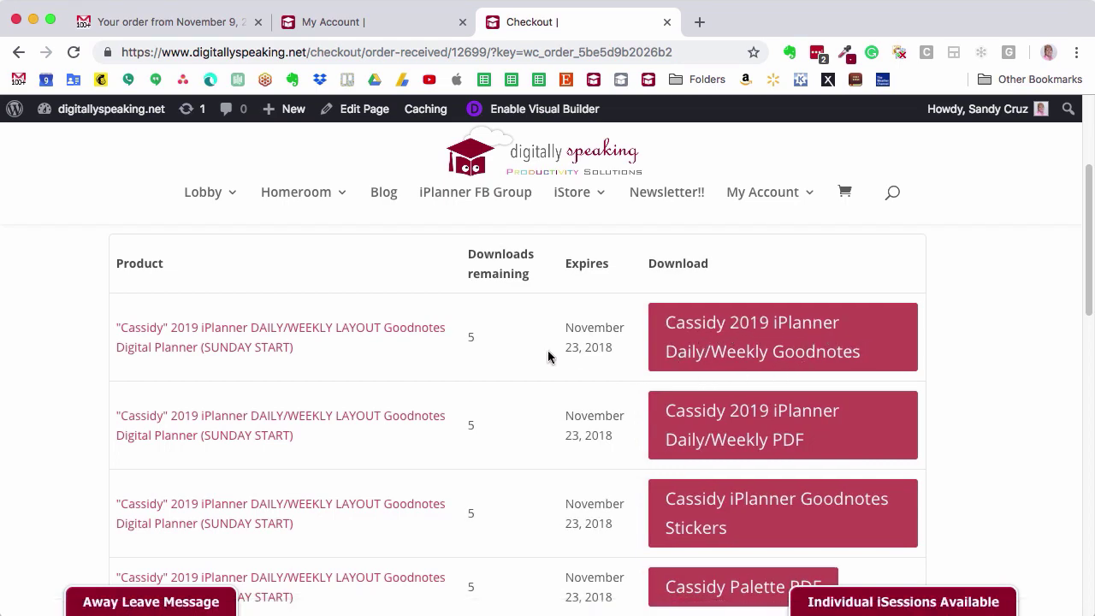
{"action": "scroll", "coordinate": [522, 350], "scroll_direction": "up", "scroll_amount": 3}
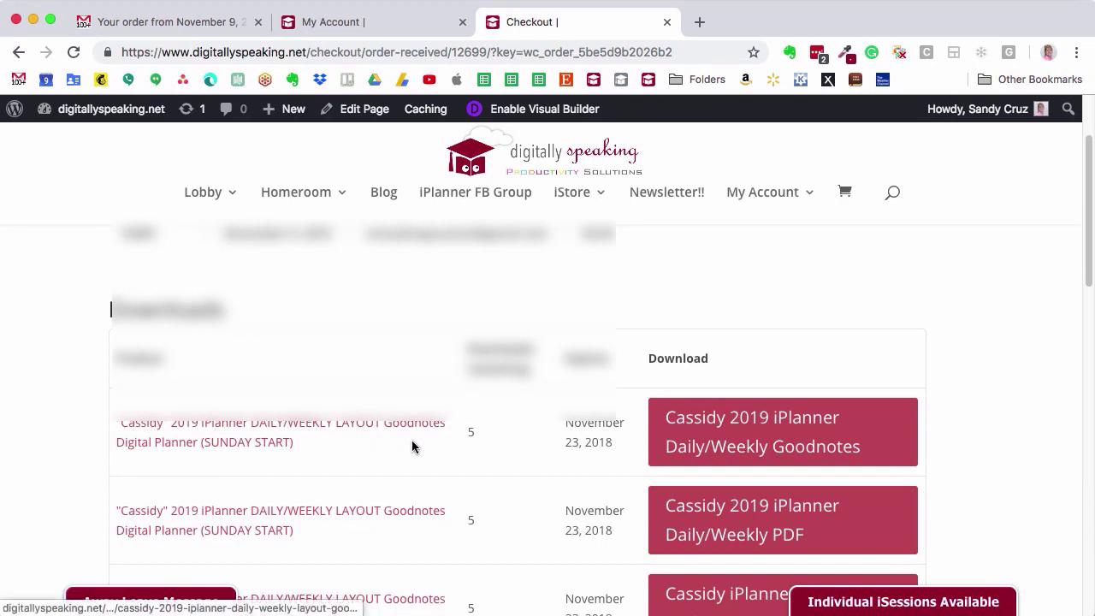
{"action": "scroll", "coordinate": [990, 395], "scroll_direction": "down", "scroll_amount": 2}
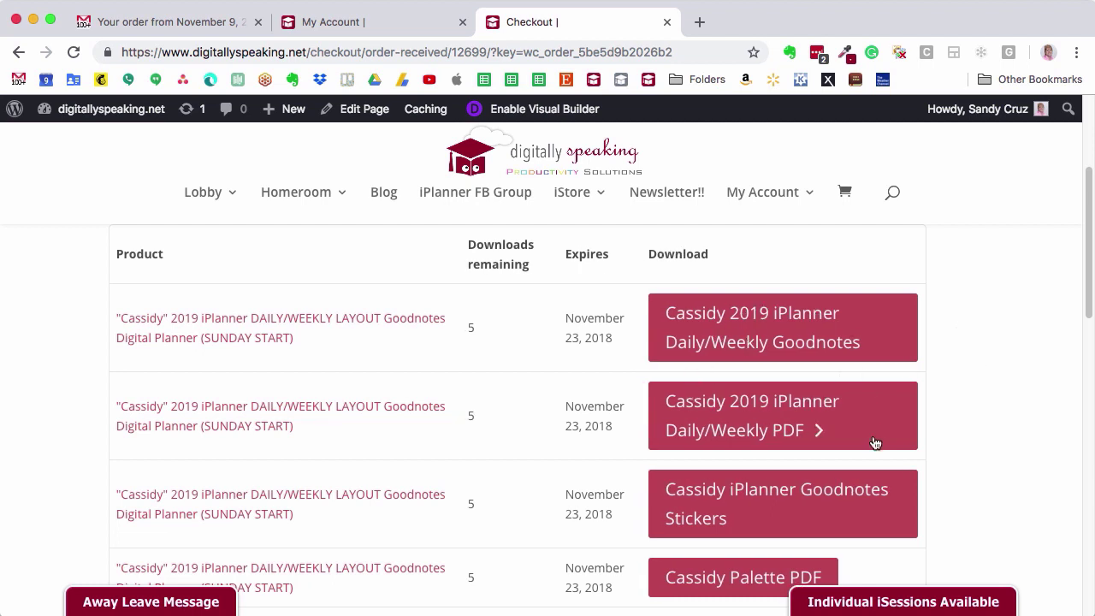
{"action": "scroll", "coordinate": [995, 416], "scroll_direction": "down", "scroll_amount": 2}
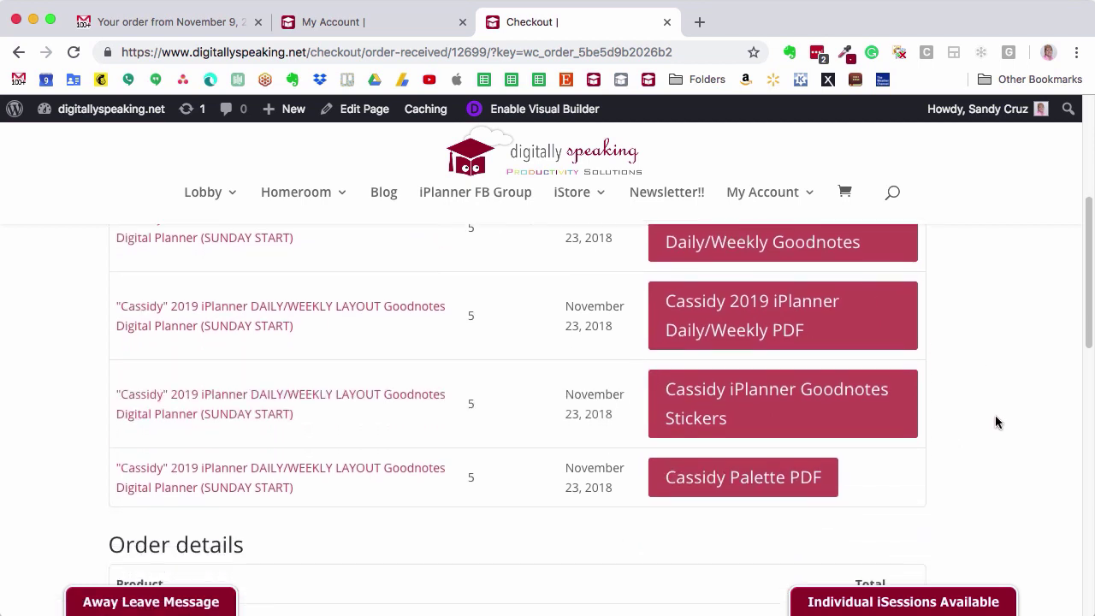
{"action": "scroll", "coordinate": [995, 422], "scroll_direction": "up", "scroll_amount": 2}
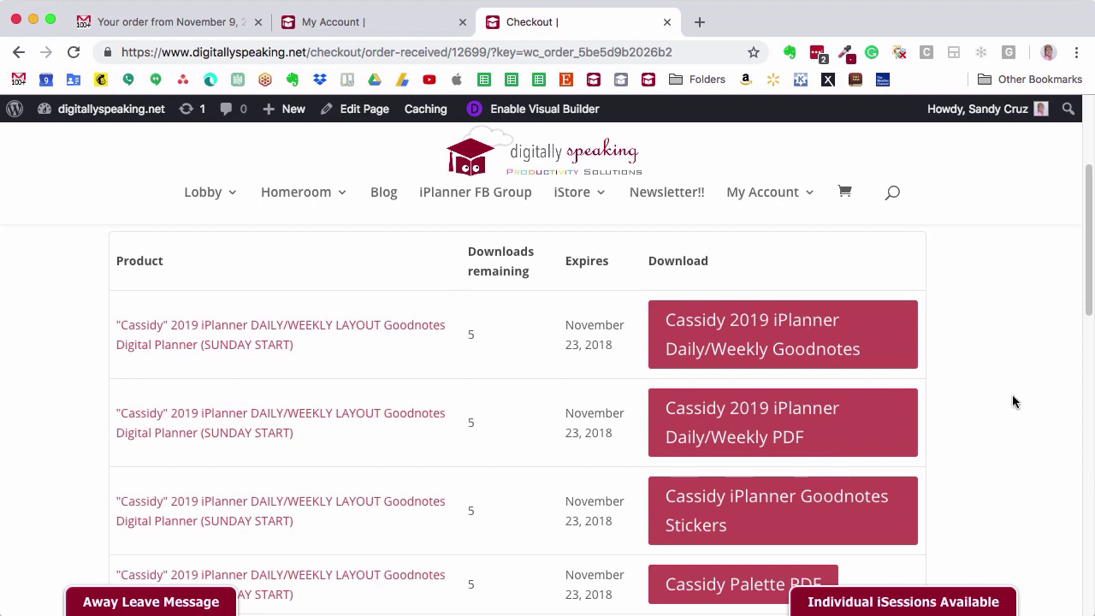
{"action": "scroll", "coordinate": [1014, 394], "scroll_direction": "down", "scroll_amount": 2}
{"action": "scroll", "coordinate": [1013, 394], "scroll_direction": "up", "scroll_amount": 2}
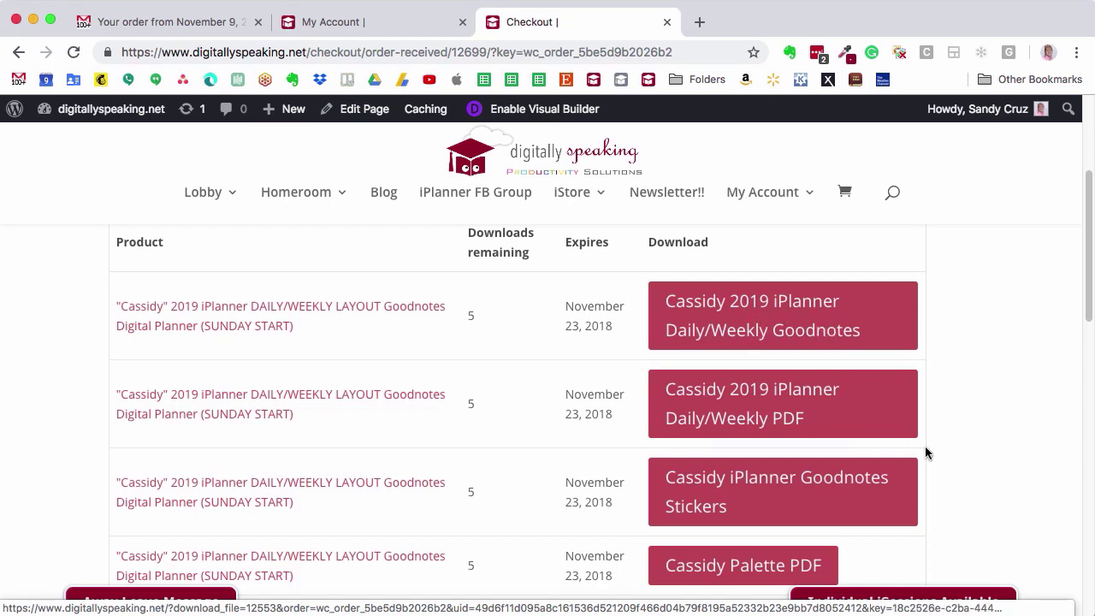
{"action": "scroll", "coordinate": [815, 462], "scroll_direction": "down", "scroll_amount": 3}
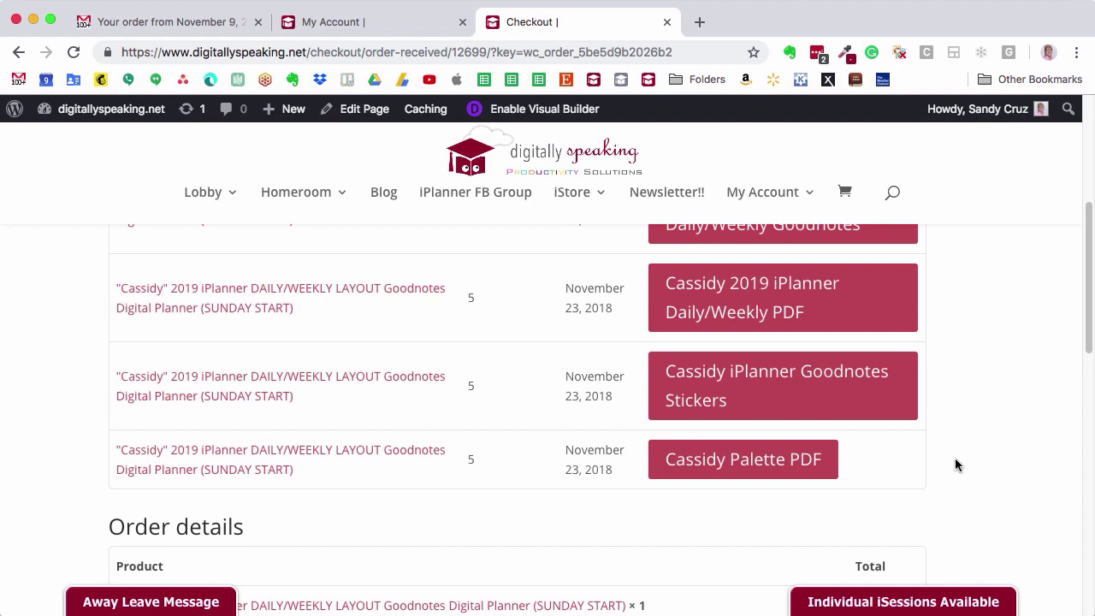
{"action": "scroll", "coordinate": [1018, 310], "scroll_direction": "up", "scroll_amount": 3}
{"action": "scroll", "coordinate": [1031, 342], "scroll_direction": "down", "scroll_amount": 2}
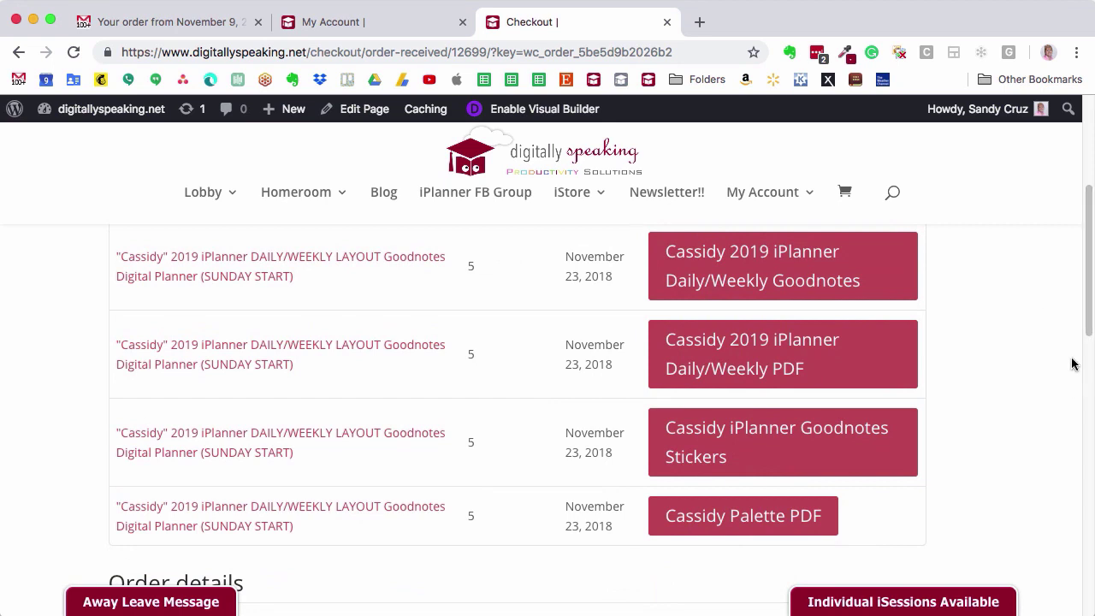
Step: Download the Cassidy 2019 iPlanner Daily/Weekly Goodnotes file from the order's download list
{"action": "scroll", "coordinate": [1058, 379], "scroll_direction": "up", "scroll_amount": 1}
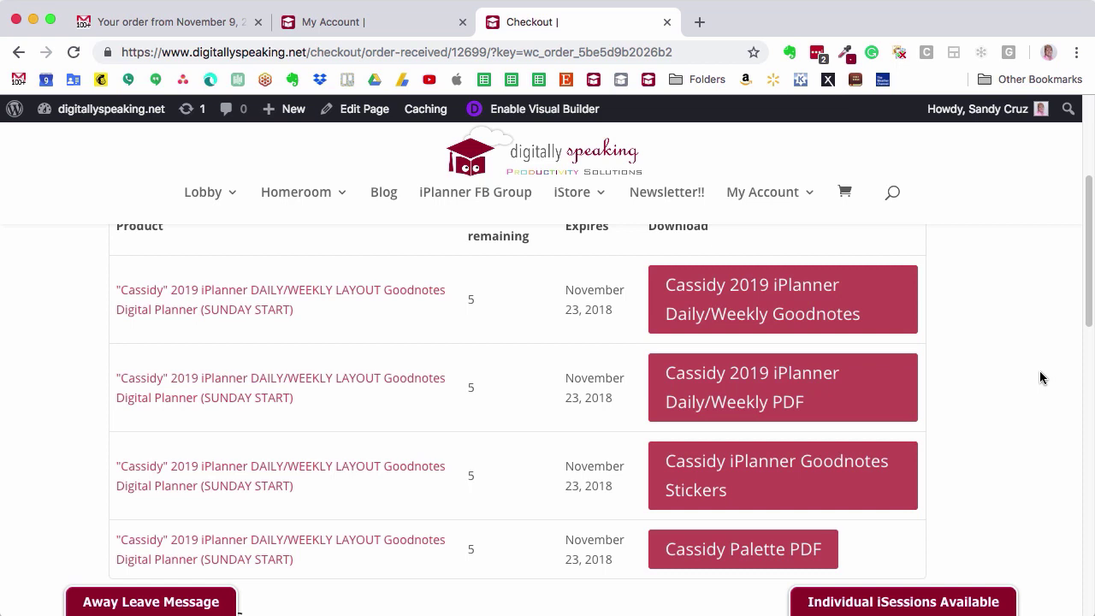
{"action": "scroll", "coordinate": [1043, 368], "scroll_direction": "up", "scroll_amount": 1}
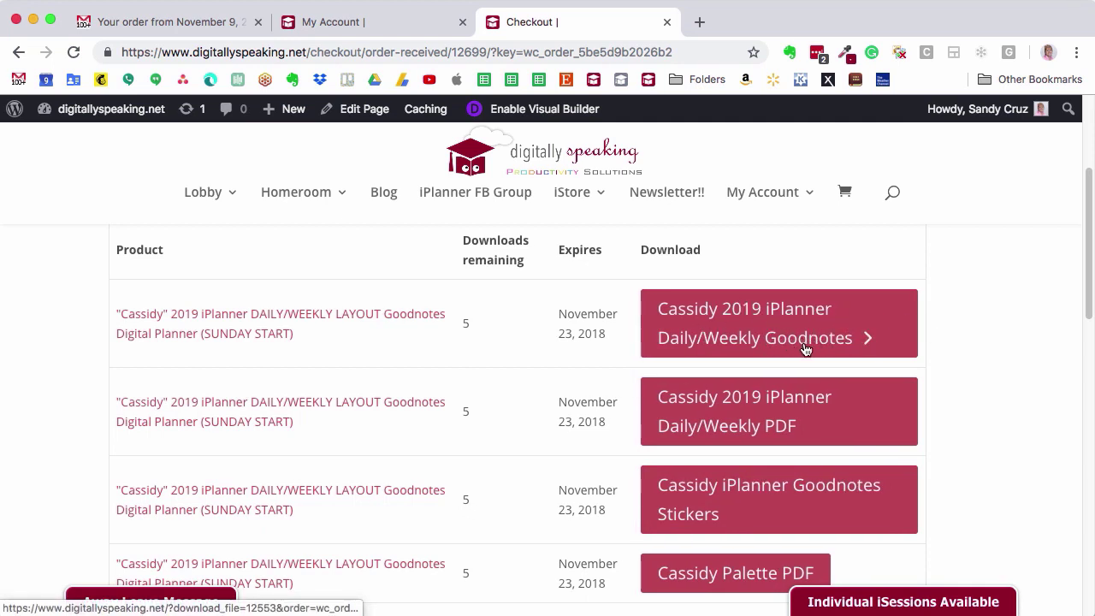
{"action": "left_click", "coordinate": [758, 340]}
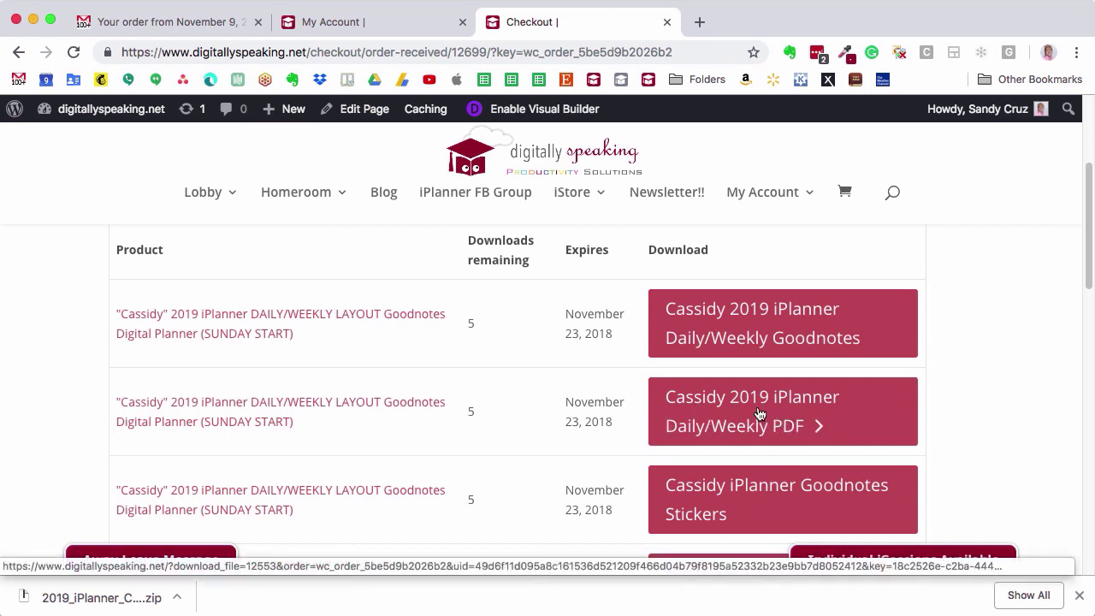
Step: Download the Cassidy iPlanner Goodnotes Stickers file from the order's download list
{"action": "scroll", "coordinate": [860, 415], "scroll_direction": "down", "scroll_amount": 1}
{"action": "scroll", "coordinate": [860, 415], "scroll_direction": "down", "scroll_amount": 3}
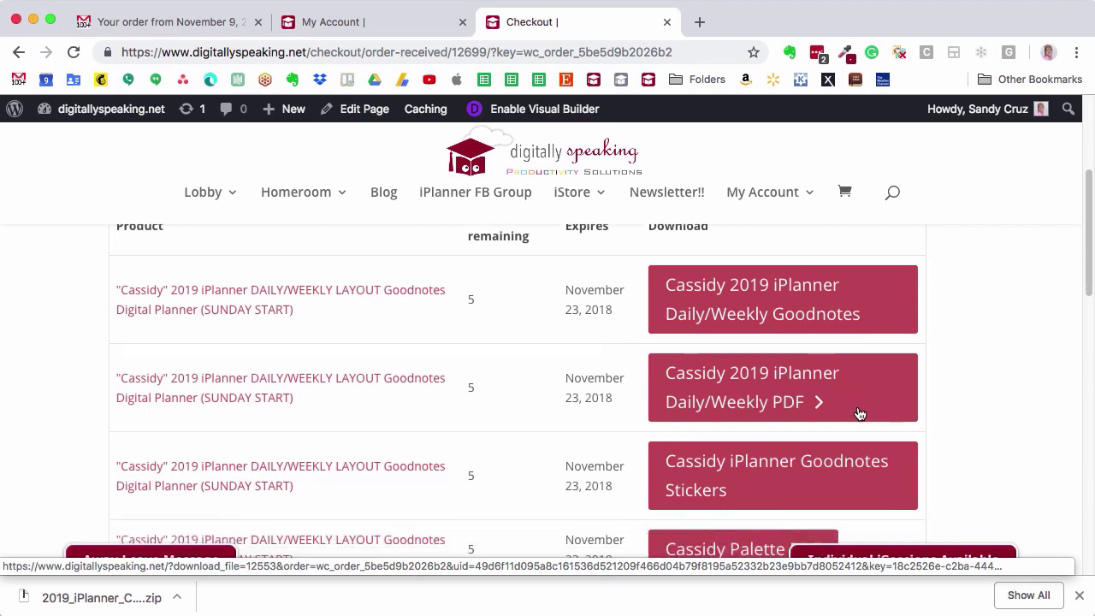
{"action": "scroll", "coordinate": [857, 409], "scroll_direction": "down", "scroll_amount": 1}
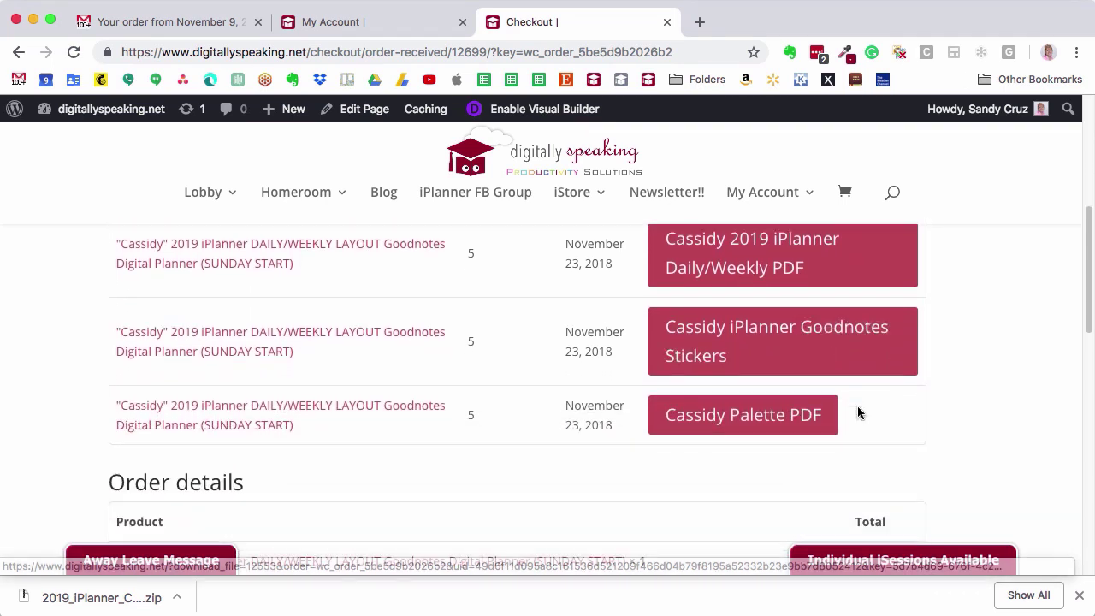
{"action": "scroll", "coordinate": [860, 368], "scroll_direction": "up", "scroll_amount": 1}
{"action": "scroll", "coordinate": [860, 368], "scroll_direction": "down", "scroll_amount": 2}
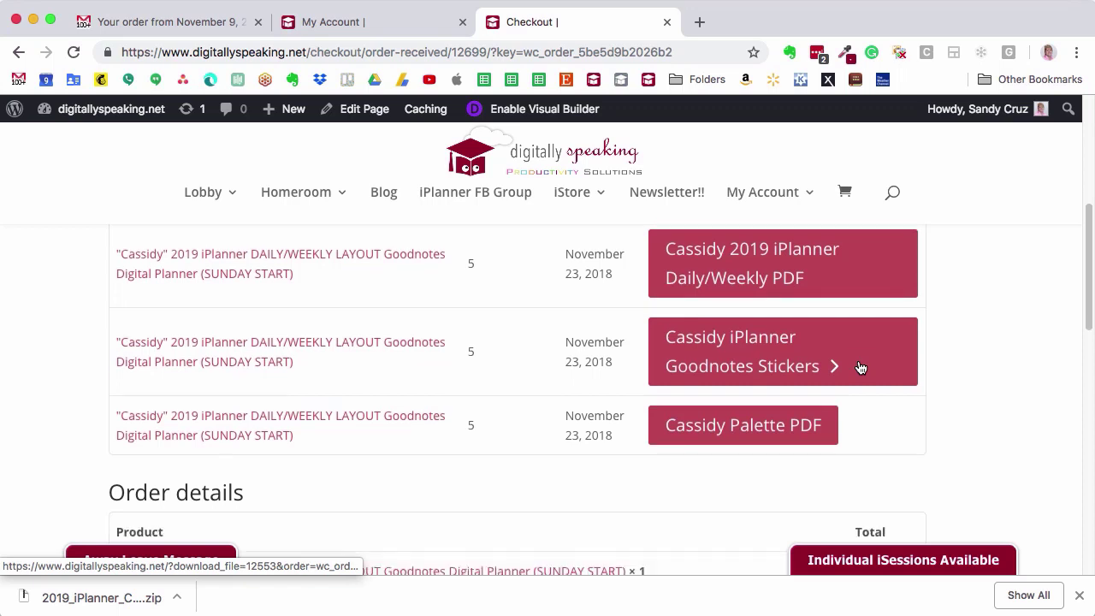
{"action": "scroll", "coordinate": [860, 366], "scroll_direction": "up", "scroll_amount": 1}
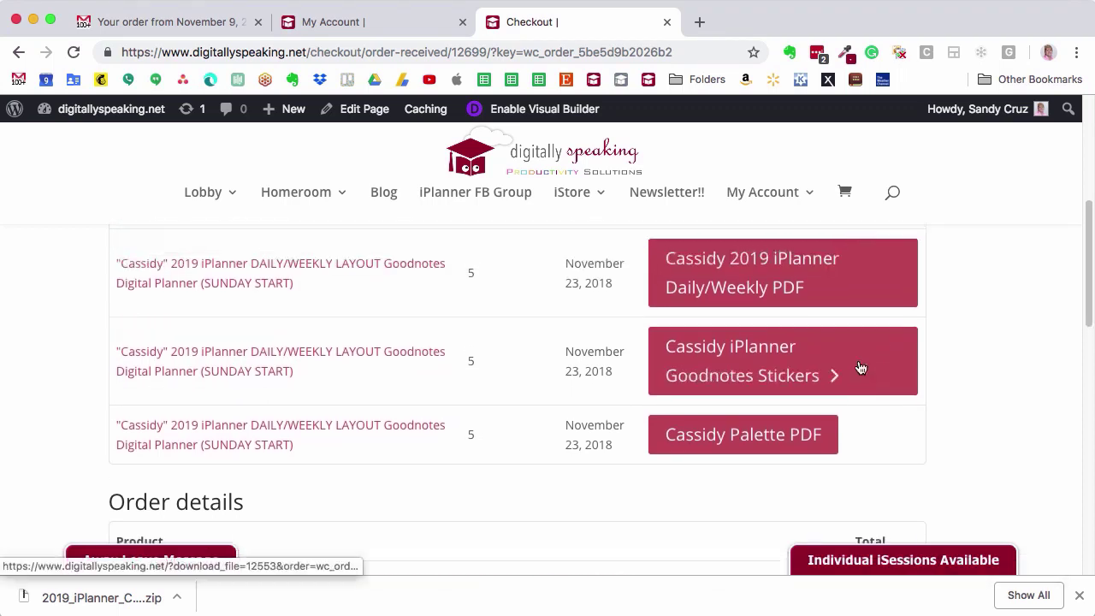
{"action": "scroll", "coordinate": [861, 368], "scroll_direction": "down", "scroll_amount": 2}
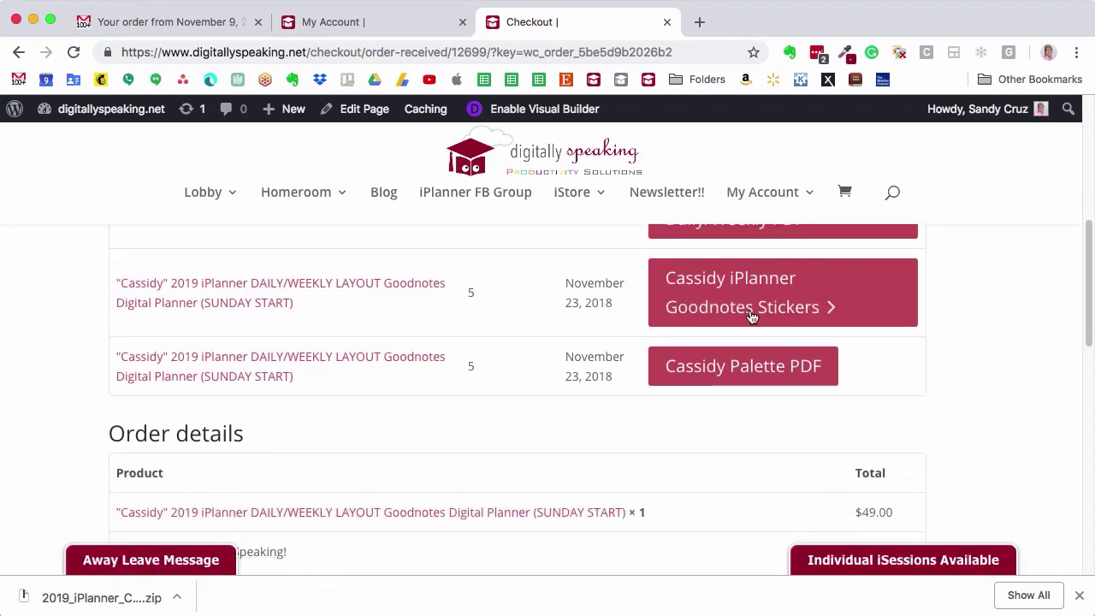
{"action": "left_click", "coordinate": [757, 307]}
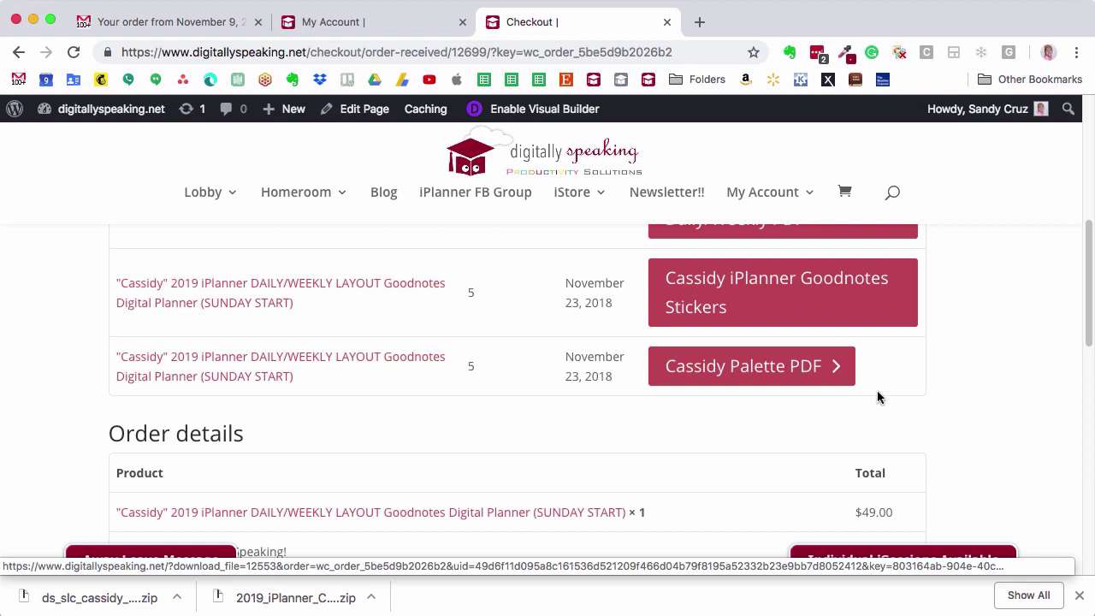
Step: Look over the order confirmation page again, from the order summary through the Cassidy download entries
{"action": "scroll", "coordinate": [779, 291], "scroll_direction": "up", "scroll_amount": 1}
{"action": "scroll", "coordinate": [779, 291], "scroll_direction": "up", "scroll_amount": 4}
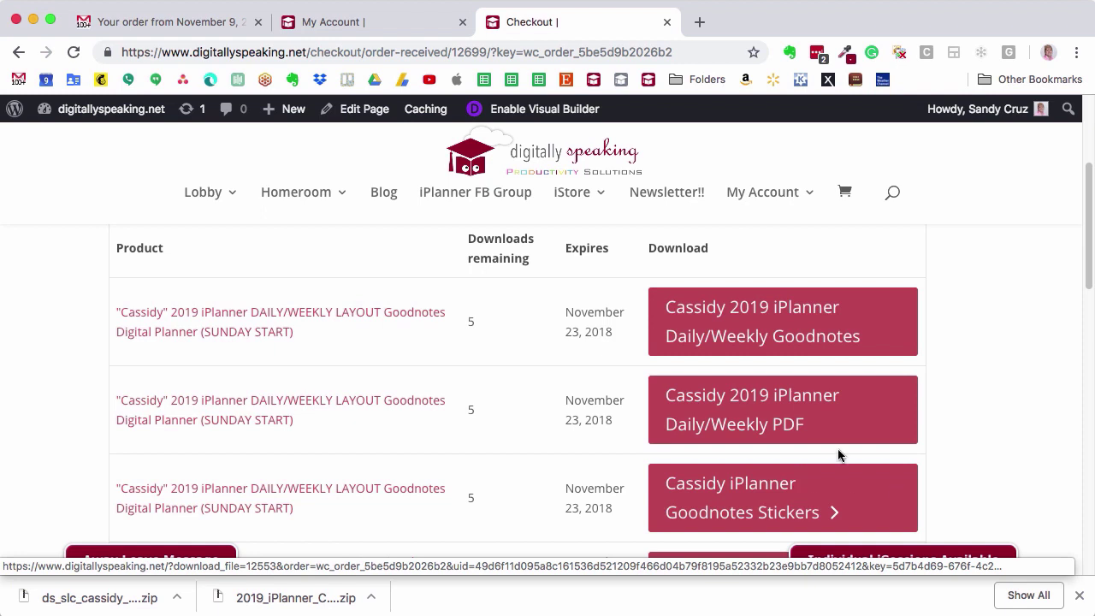
{"action": "scroll", "coordinate": [1015, 373], "scroll_direction": "down", "scroll_amount": 3}
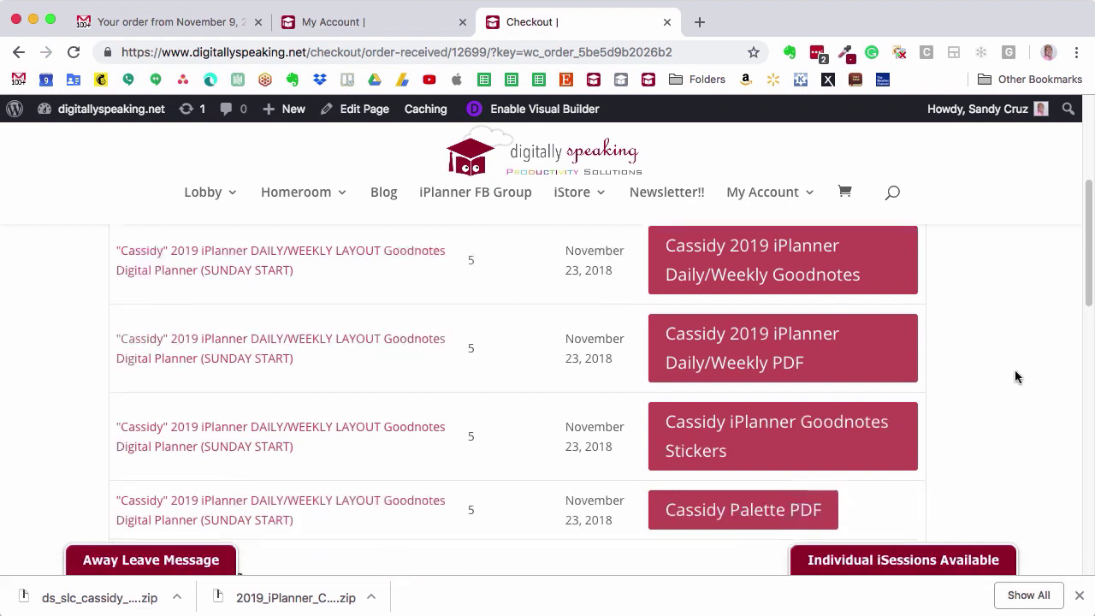
{"action": "scroll", "coordinate": [1010, 318], "scroll_direction": "up", "scroll_amount": 2}
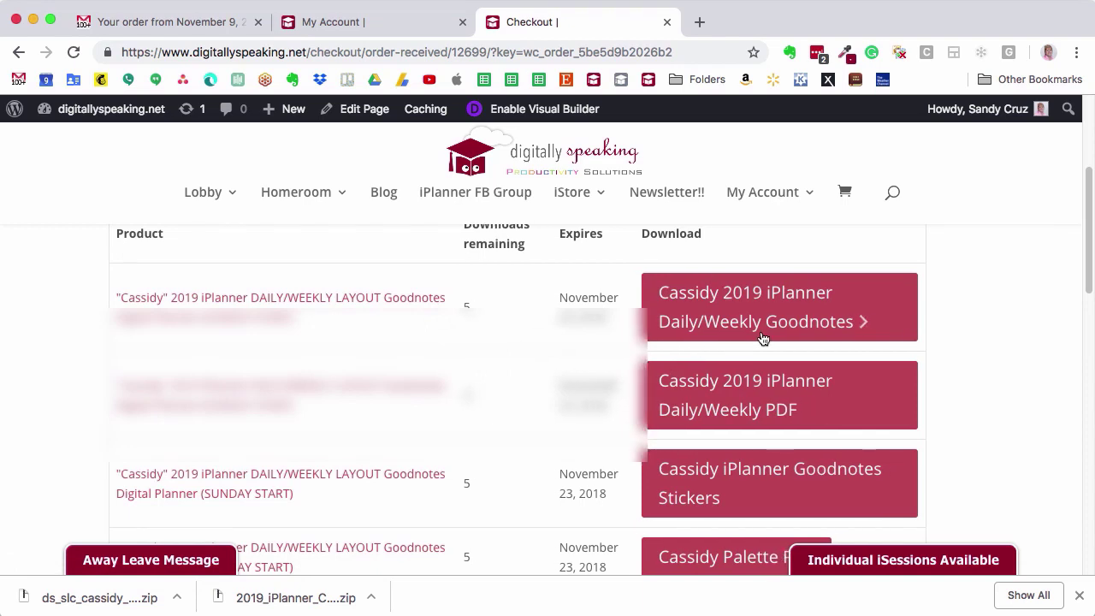
{"action": "scroll", "coordinate": [780, 334], "scroll_direction": "up", "scroll_amount": 5}
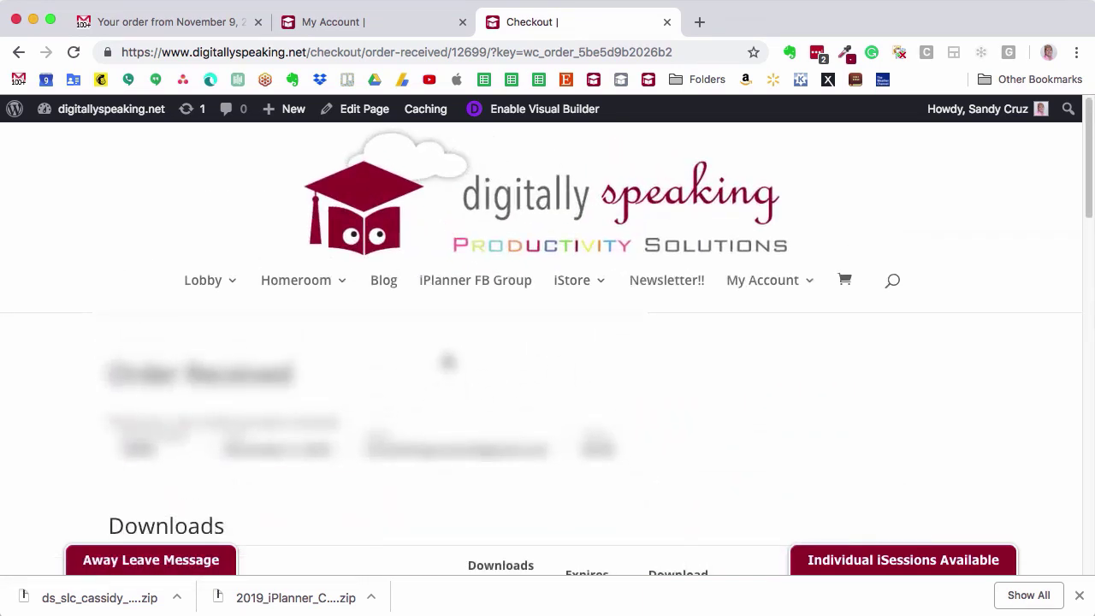
{"action": "scroll", "coordinate": [976, 452], "scroll_direction": "down", "scroll_amount": 2}
{"action": "scroll", "coordinate": [980, 453], "scroll_direction": "down", "scroll_amount": 5}
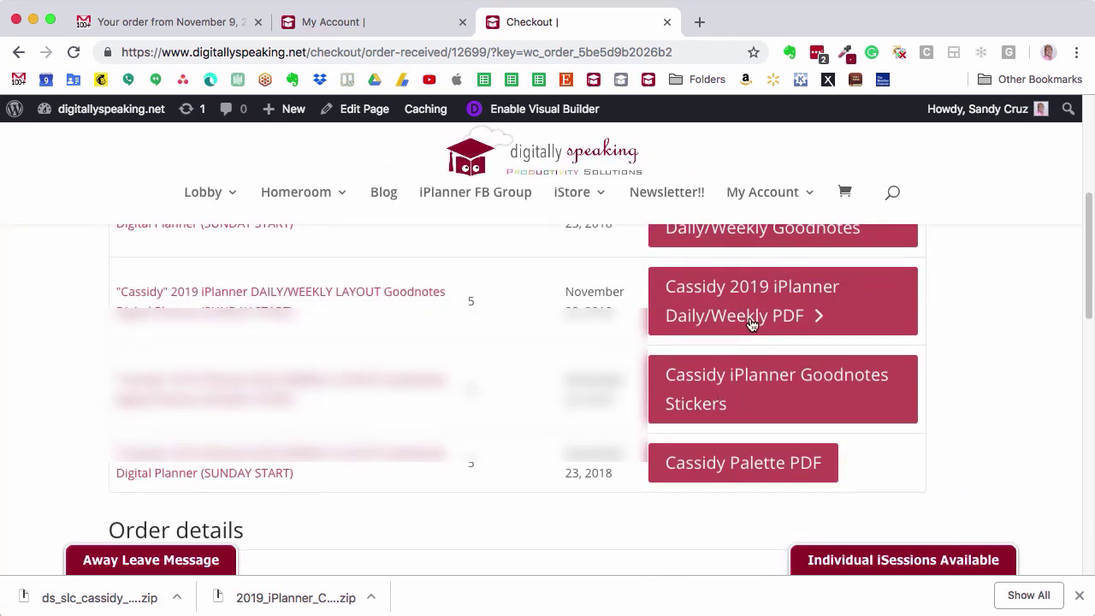
{"action": "scroll", "coordinate": [1002, 309], "scroll_direction": "up", "scroll_amount": 5}
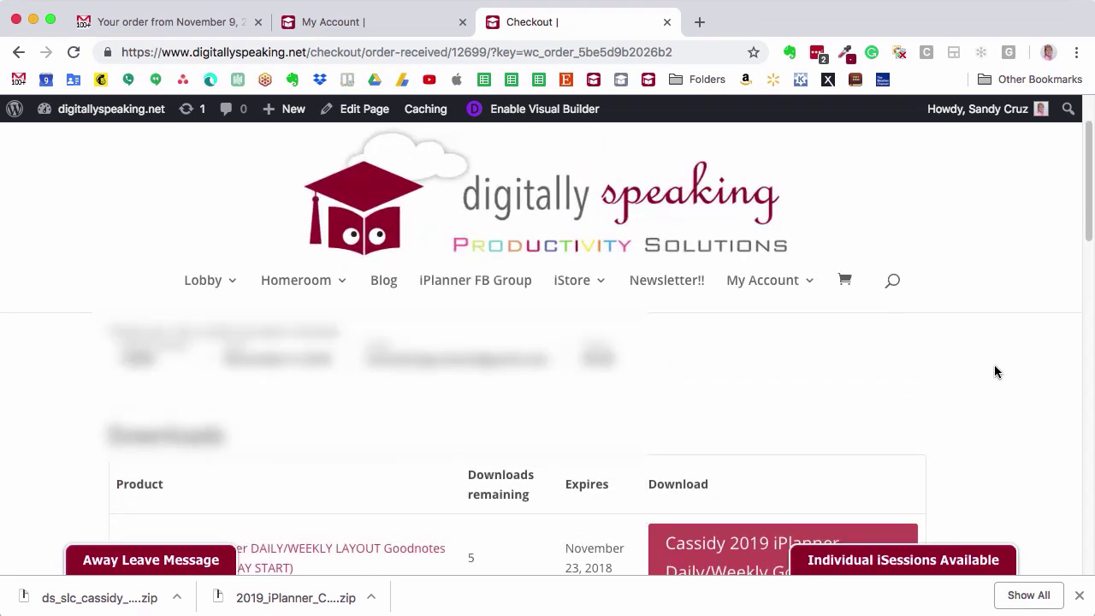
{"action": "scroll", "coordinate": [998, 393], "scroll_direction": "down", "scroll_amount": 4}
{"action": "scroll", "coordinate": [1023, 371], "scroll_direction": "up", "scroll_amount": 2}
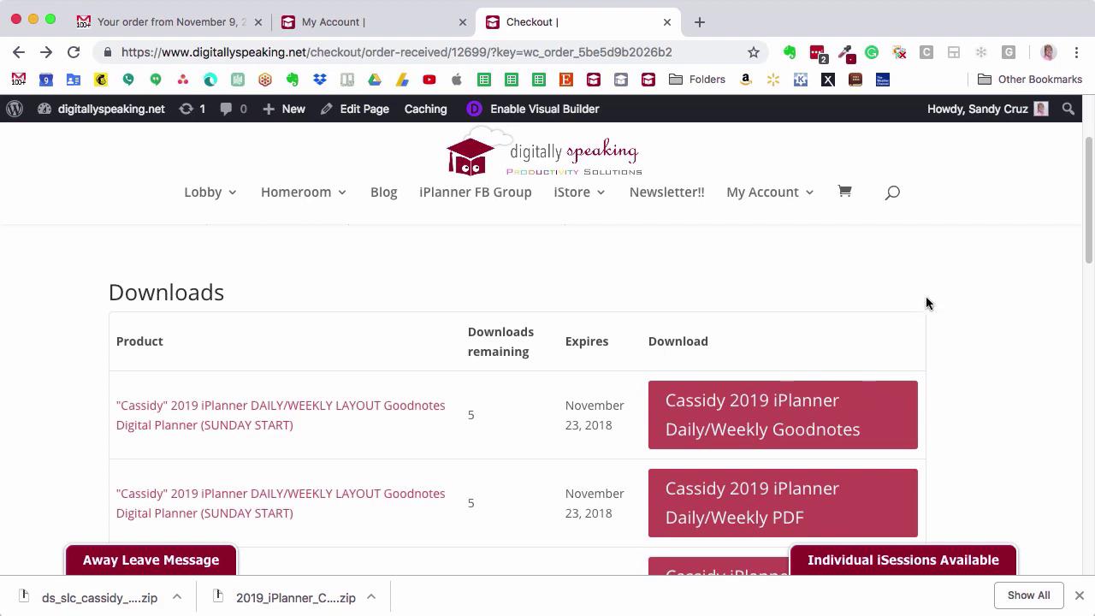
Step: Switch to the My Account downloads page and examine the list of purchased products down to the Cassidy iPlanner entries
{"action": "left_click", "coordinate": [324, 23]}
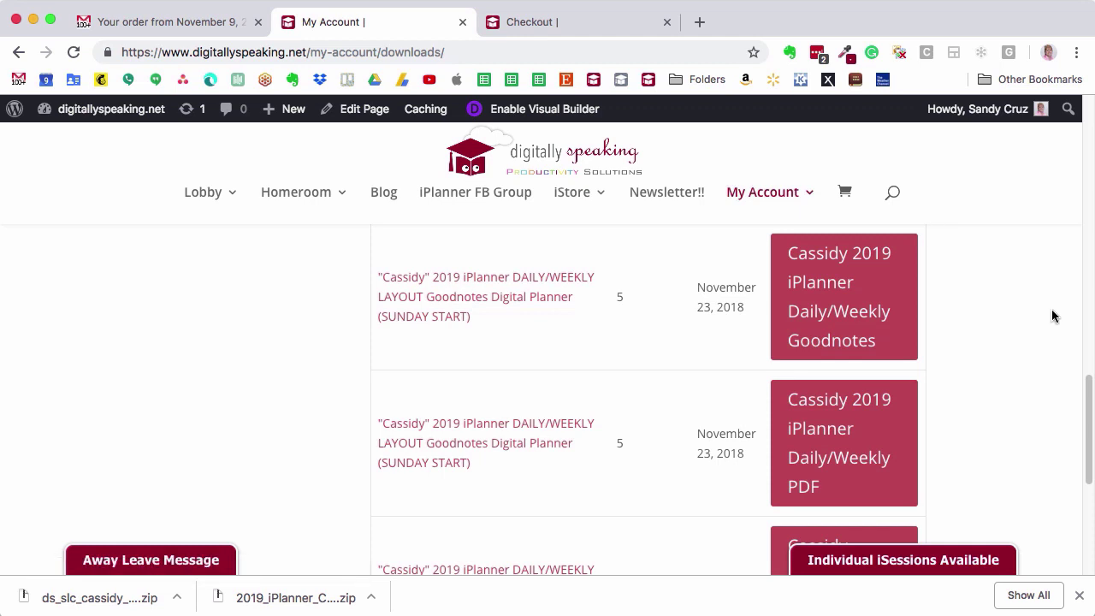
{"action": "scroll", "coordinate": [1025, 328], "scroll_direction": "up", "scroll_amount": 2}
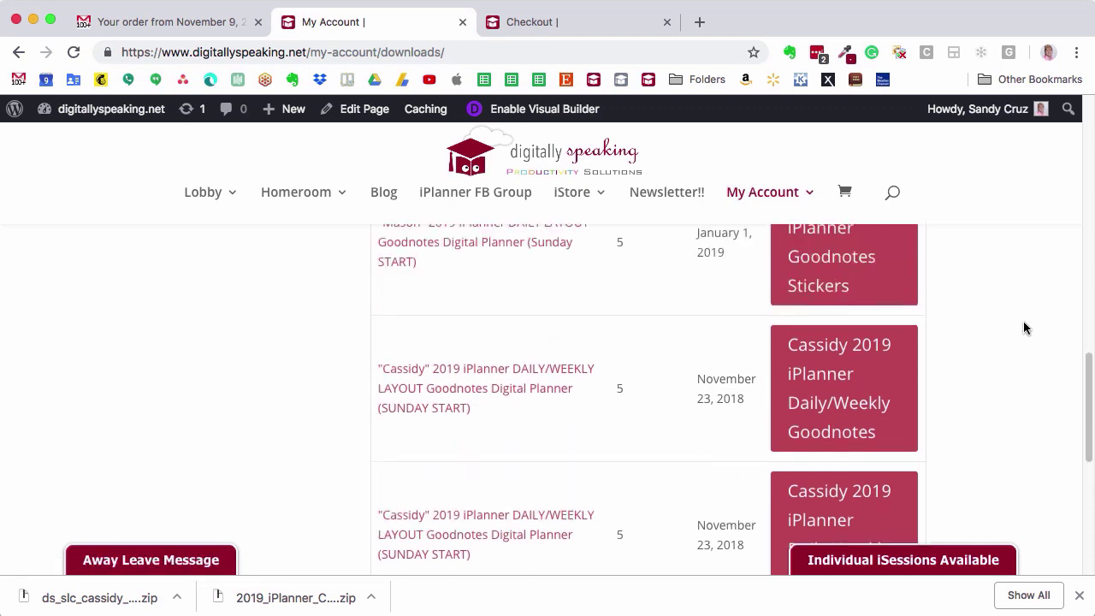
{"action": "scroll", "coordinate": [1028, 326], "scroll_direction": "down", "scroll_amount": 2}
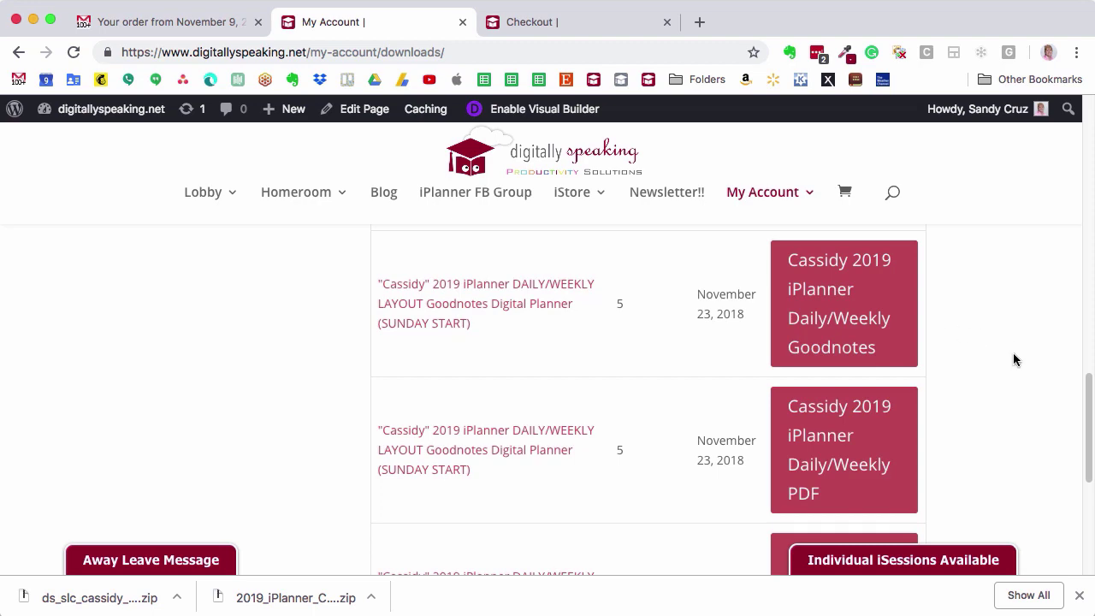
{"action": "scroll", "coordinate": [1014, 359], "scroll_direction": "up", "scroll_amount": 10}
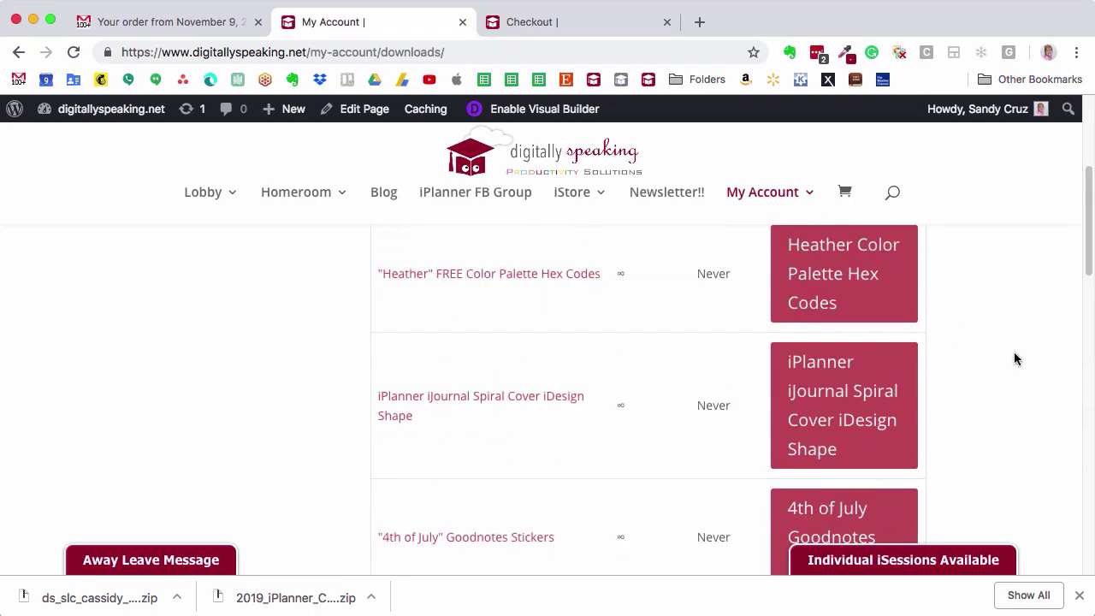
{"action": "scroll", "coordinate": [1016, 359], "scroll_direction": "up", "scroll_amount": 5}
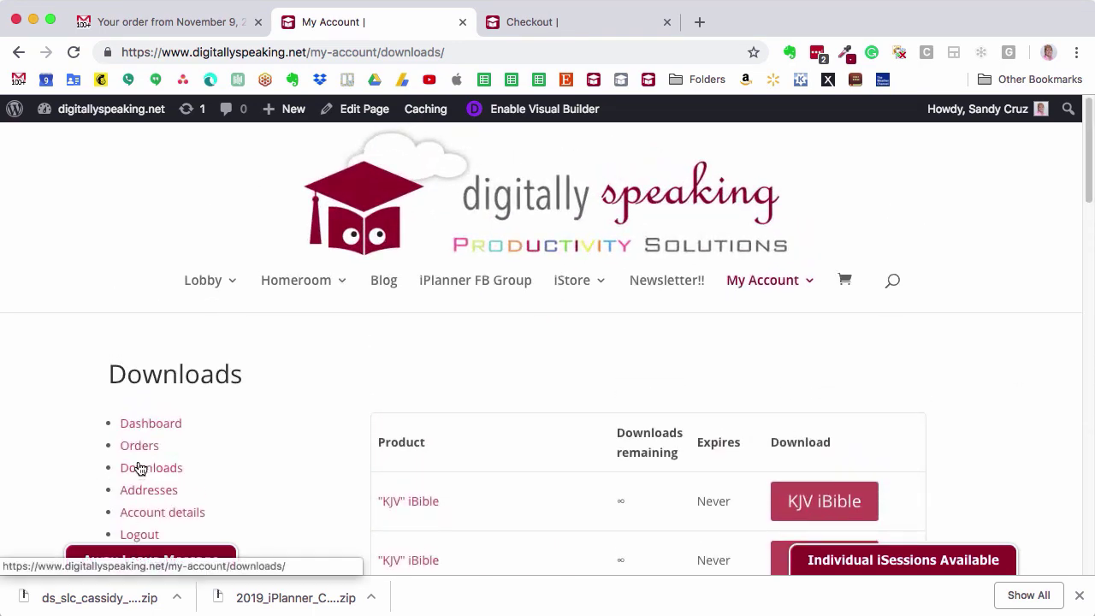
{"action": "scroll", "coordinate": [1024, 411], "scroll_direction": "down", "scroll_amount": 10}
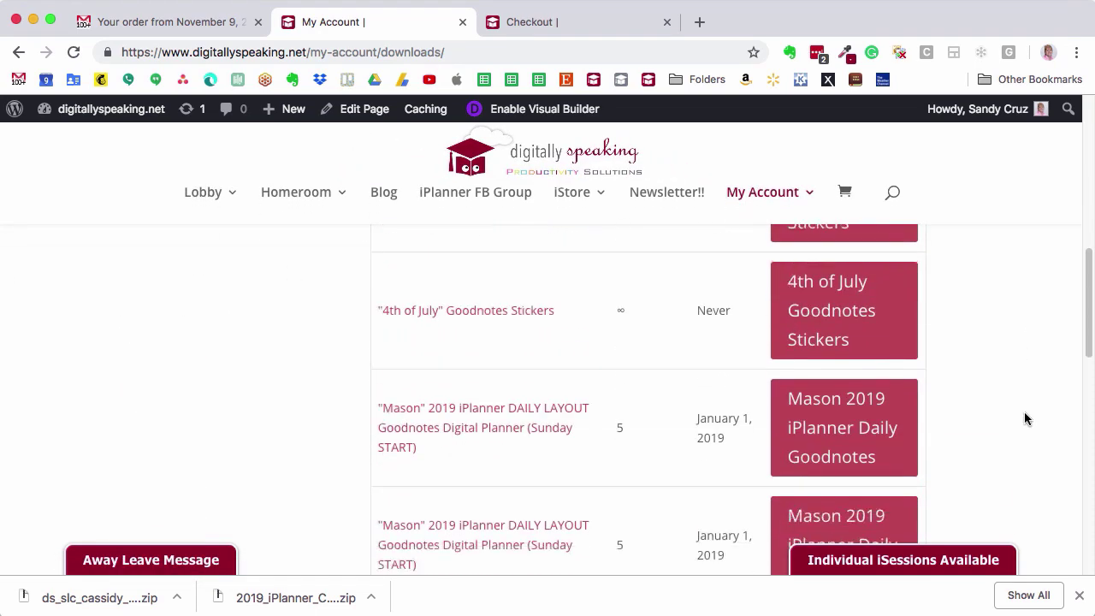
{"action": "scroll", "coordinate": [1024, 411], "scroll_direction": "down", "scroll_amount": 10}
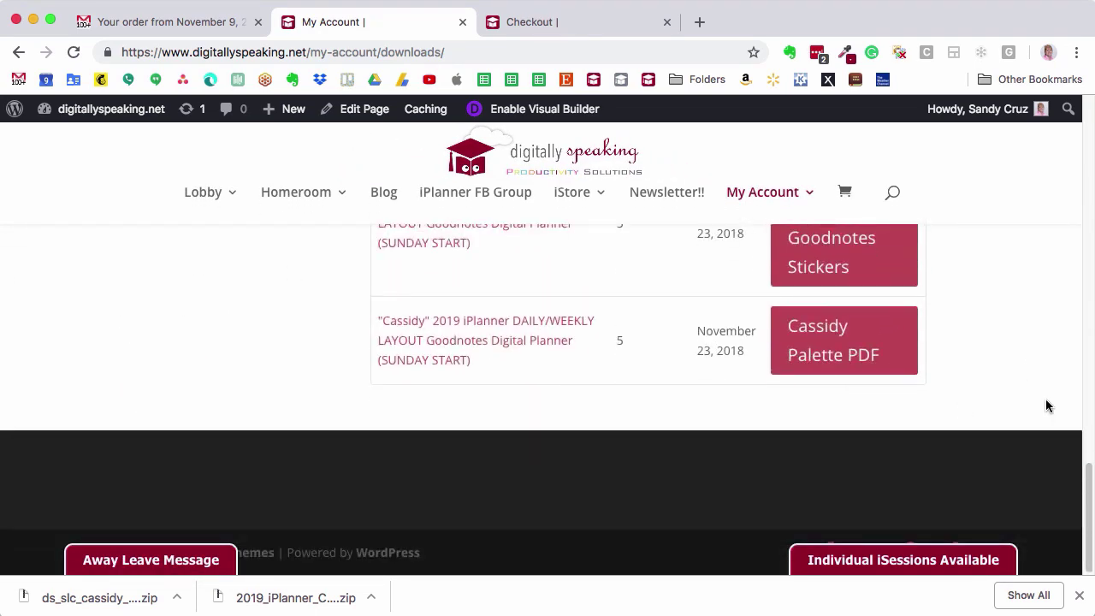
{"action": "scroll", "coordinate": [1000, 347], "scroll_direction": "up", "scroll_amount": 3}
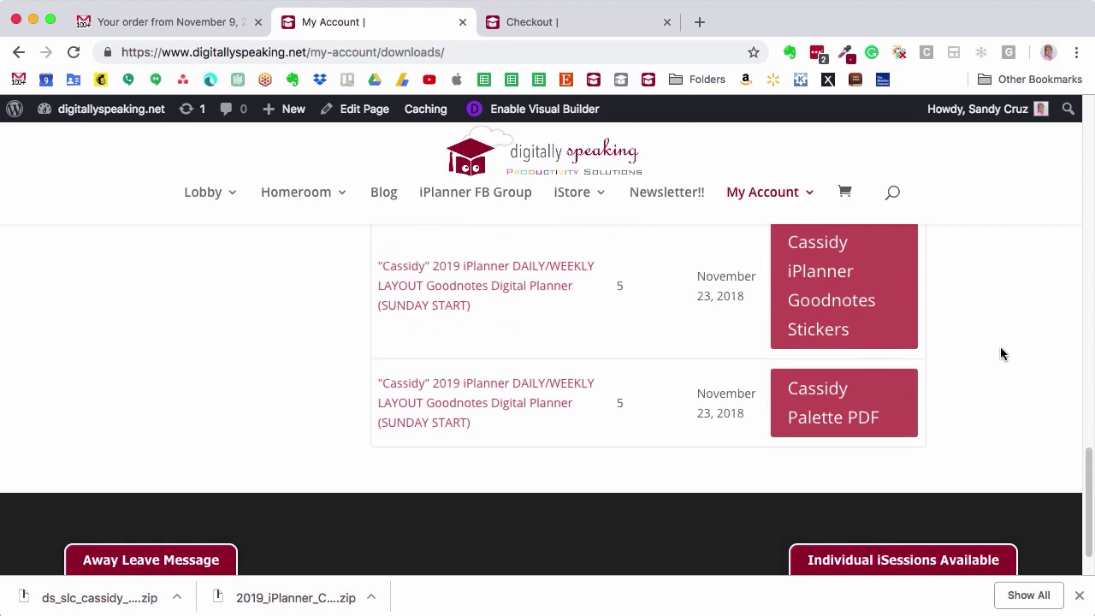
Step: Review the Cassidy 2019 iPlanner entries in the account's downloads list, from the Daily/Weekly Goodnotes file to the Palette PDF
{"action": "scroll", "coordinate": [1001, 351], "scroll_direction": "up", "scroll_amount": 5}
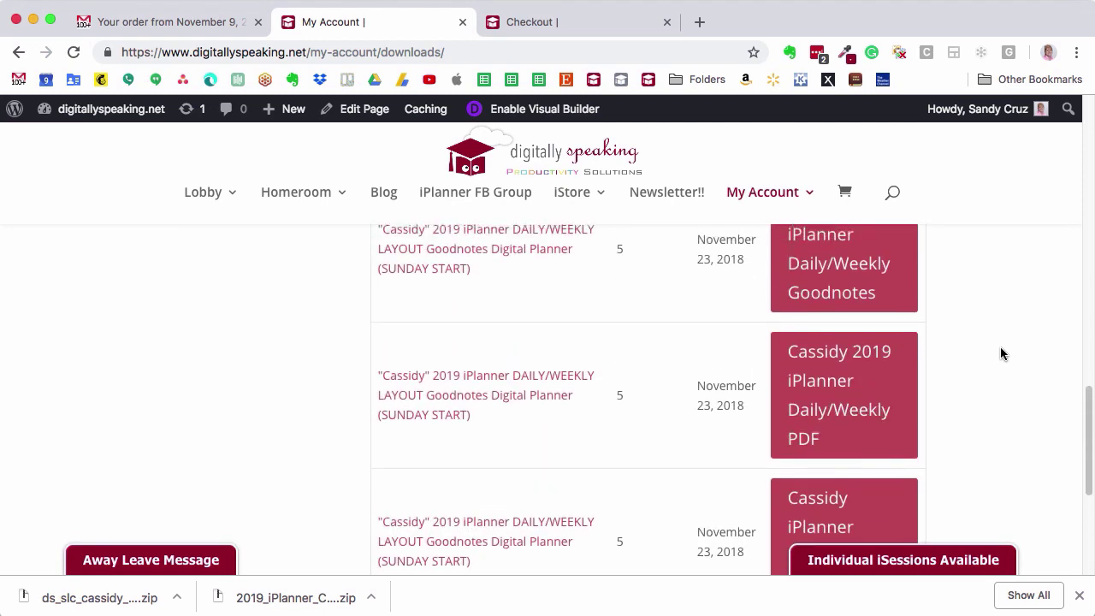
{"action": "scroll", "coordinate": [731, 337], "scroll_direction": "up", "scroll_amount": 2}
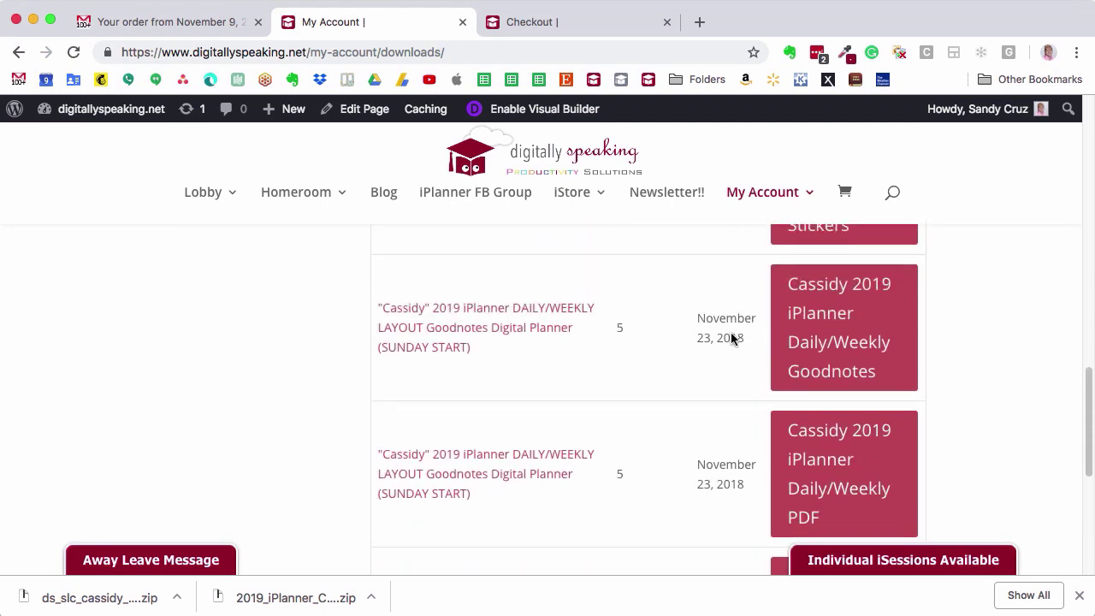
{"action": "scroll", "coordinate": [698, 344], "scroll_direction": "down", "scroll_amount": 2}
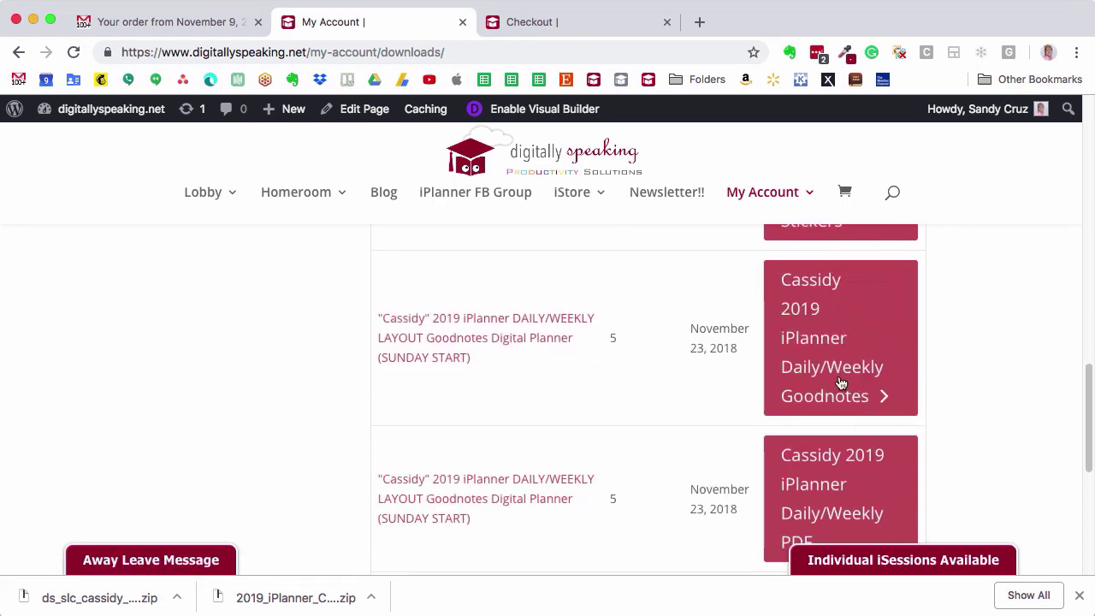
{"action": "scroll", "coordinate": [981, 402], "scroll_direction": "down", "scroll_amount": 2}
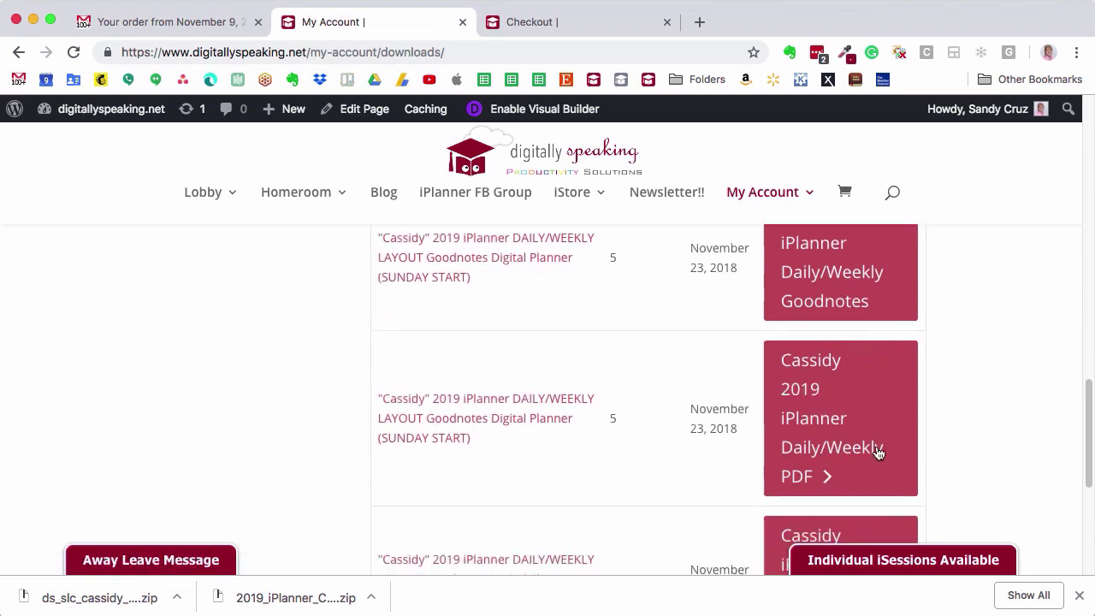
{"action": "scroll", "coordinate": [988, 442], "scroll_direction": "down", "scroll_amount": 3}
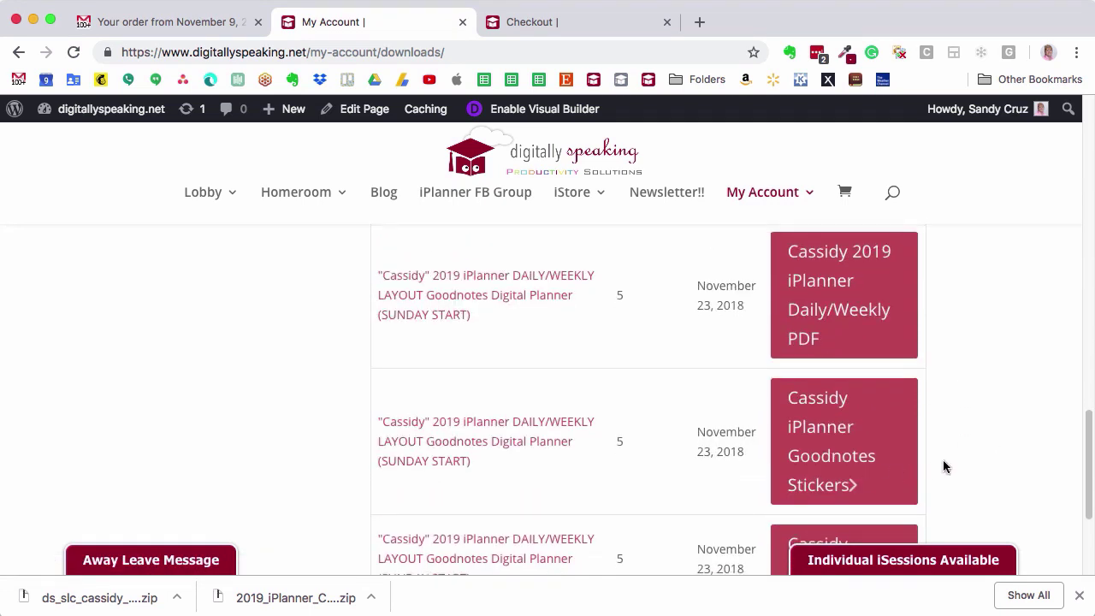
{"action": "scroll", "coordinate": [944, 460], "scroll_direction": "down", "scroll_amount": 4}
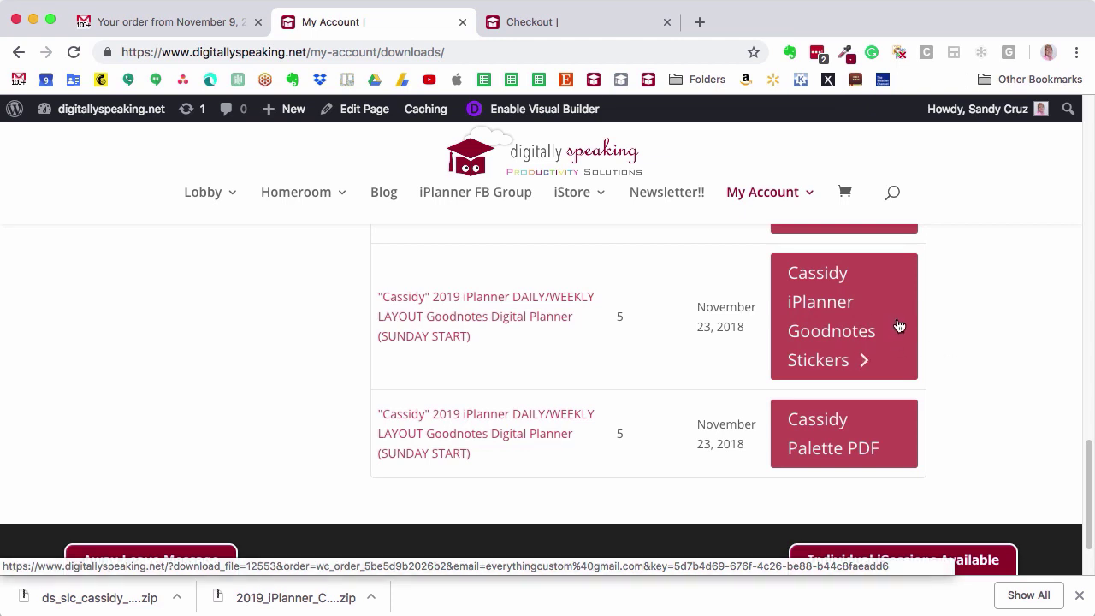
Step: Switch to the order-complete email in Gmail and examine its Downloads table, covering the Cassidy Goodnotes, PDF, stickers and palette links
{"action": "left_click", "coordinate": [133, 22]}
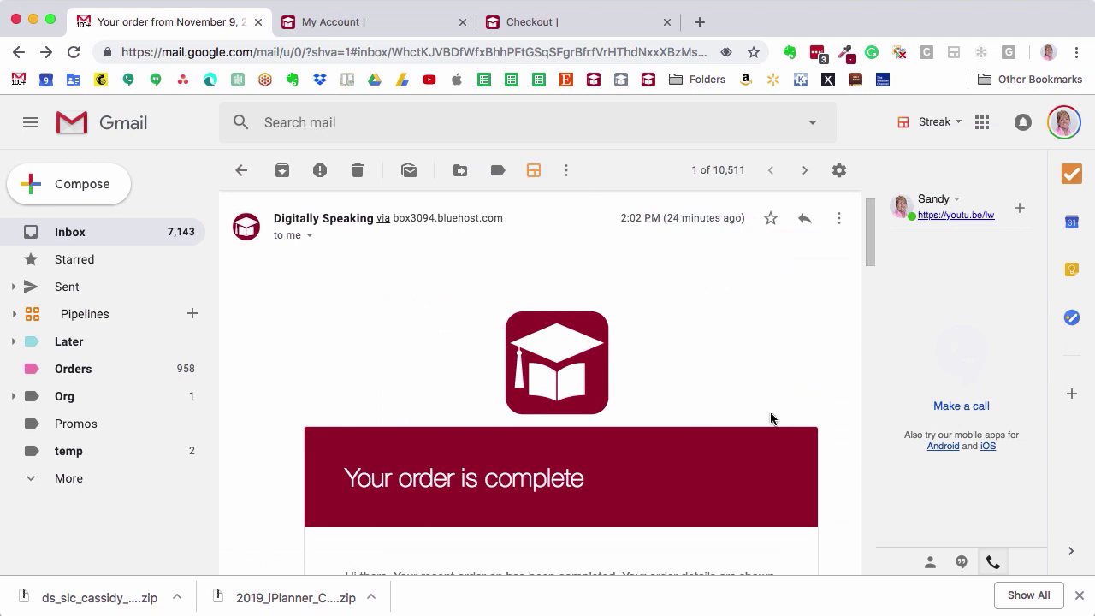
{"action": "scroll", "coordinate": [771, 418], "scroll_direction": "down", "scroll_amount": 6}
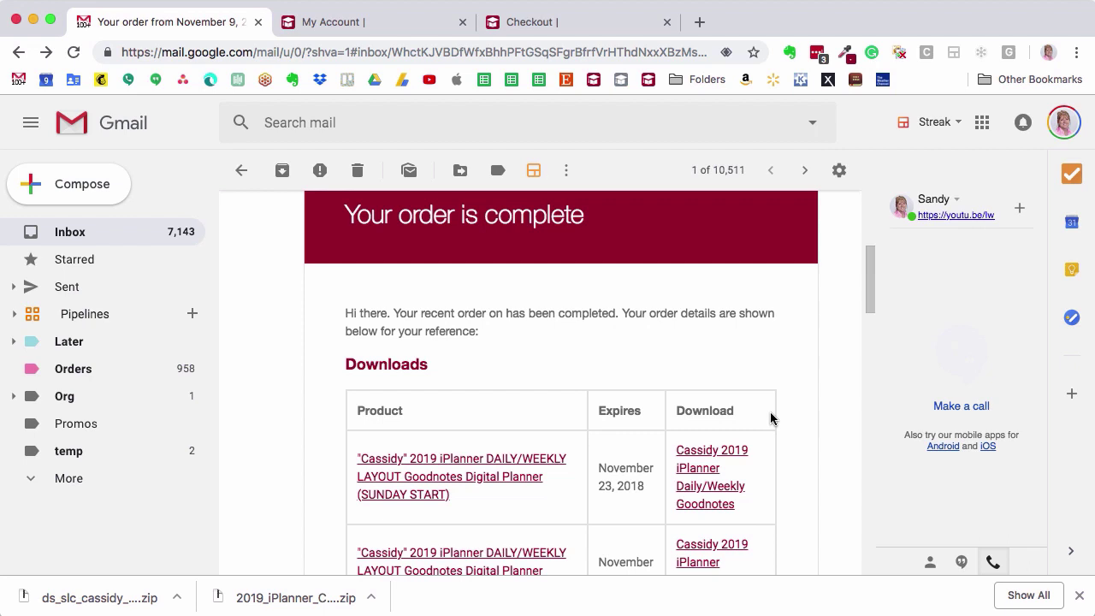
{"action": "scroll", "coordinate": [773, 417], "scroll_direction": "down", "scroll_amount": 2}
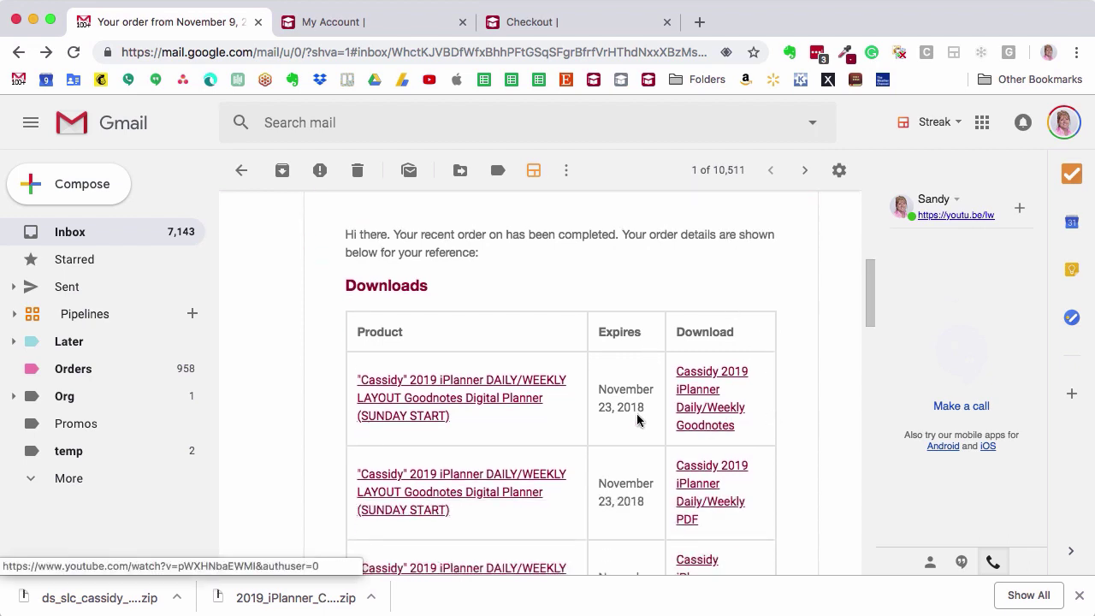
{"action": "scroll", "coordinate": [782, 440], "scroll_direction": "down", "scroll_amount": 1}
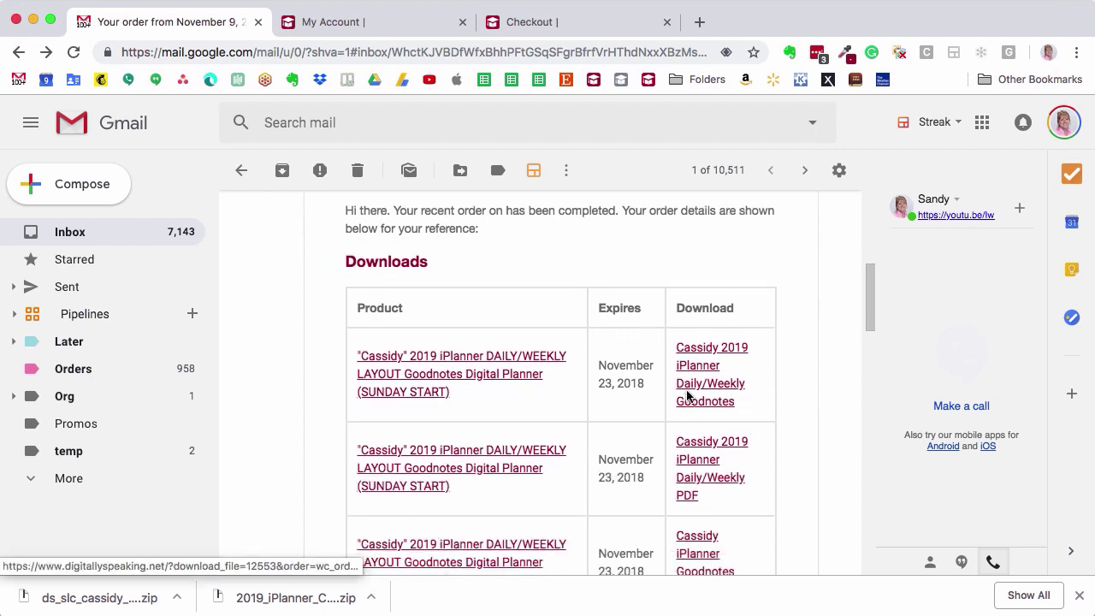
{"action": "scroll", "coordinate": [793, 391], "scroll_direction": "down", "scroll_amount": 1}
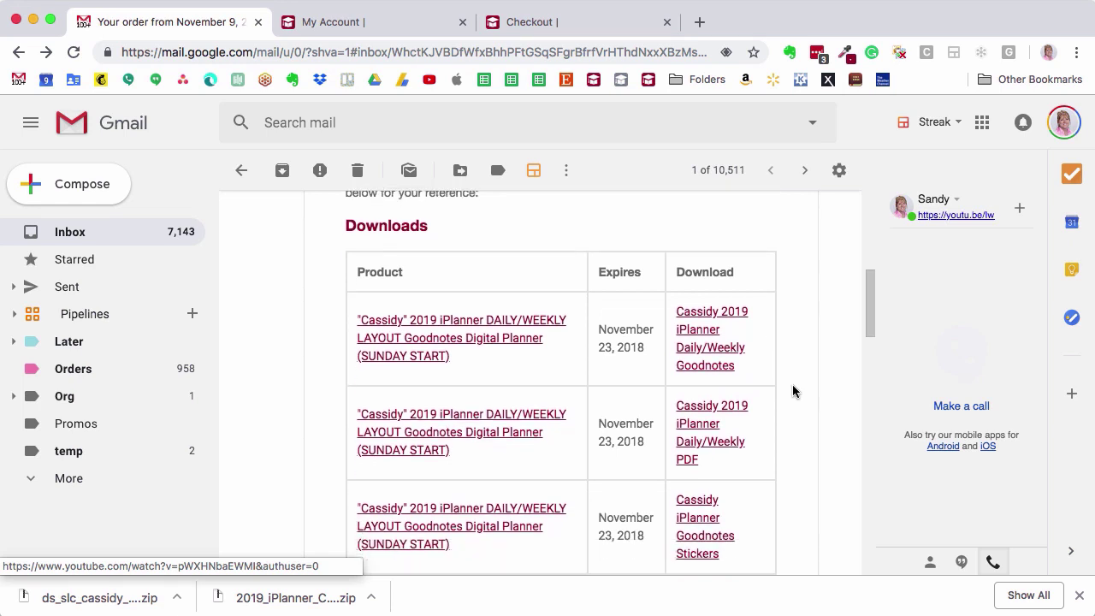
{"action": "scroll", "coordinate": [793, 391], "scroll_direction": "down", "scroll_amount": 2}
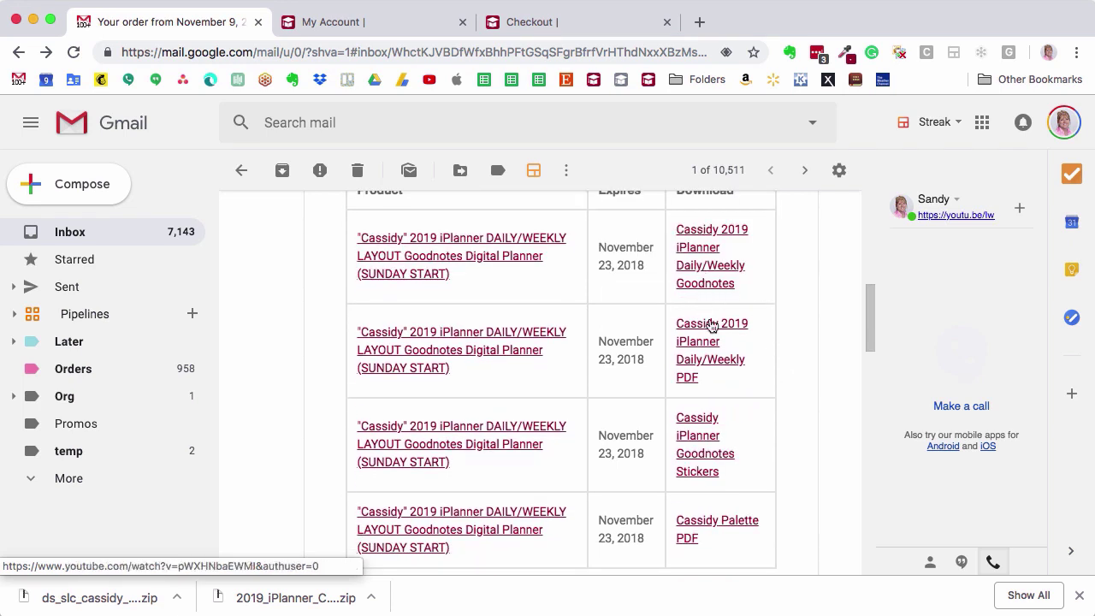
{"action": "scroll", "coordinate": [726, 301], "scroll_direction": "up", "scroll_amount": 5}
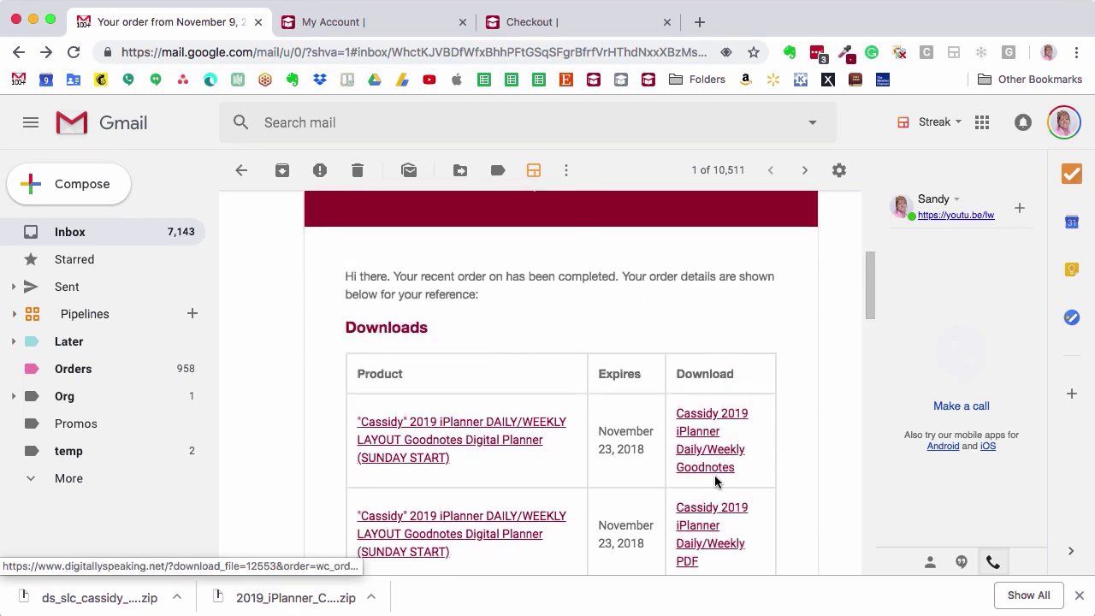
{"action": "scroll", "coordinate": [714, 481], "scroll_direction": "down", "scroll_amount": 2}
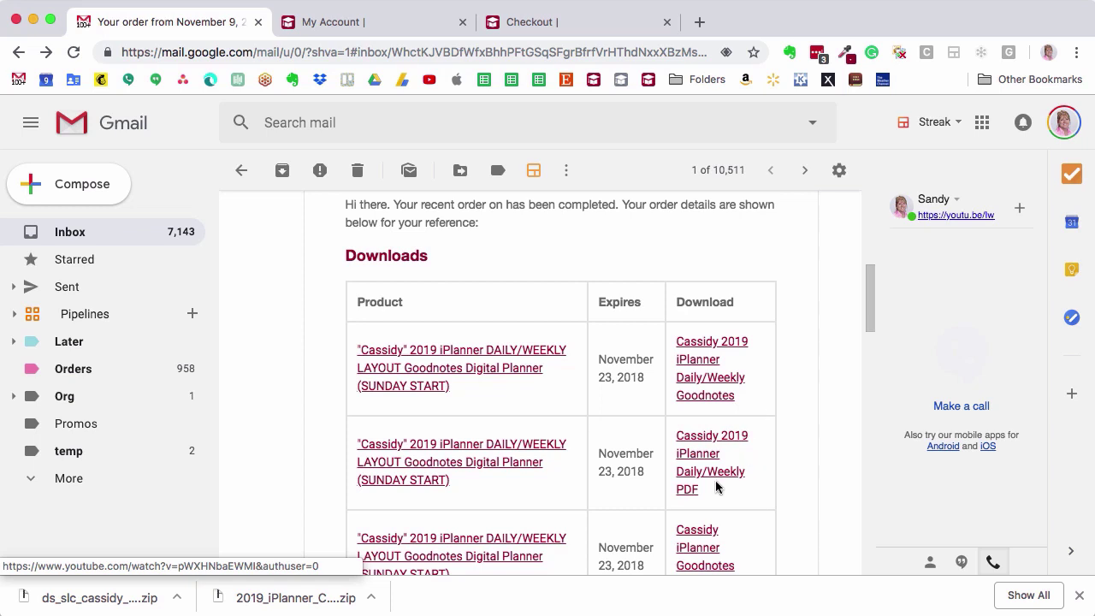
{"action": "scroll", "coordinate": [727, 487], "scroll_direction": "down", "scroll_amount": 3}
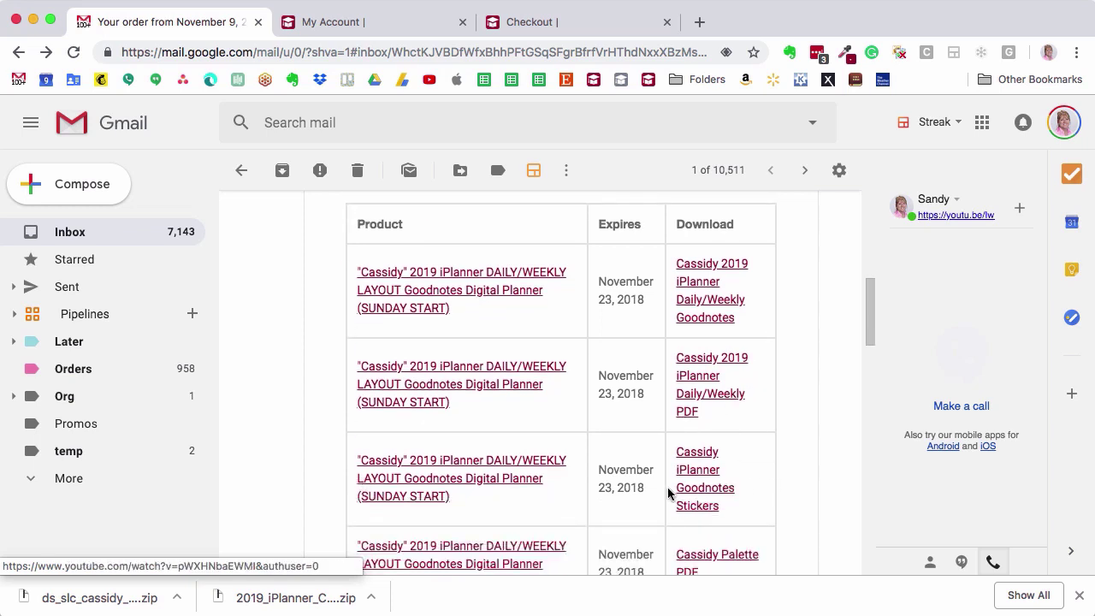
{"action": "scroll", "coordinate": [715, 519], "scroll_direction": "down", "scroll_amount": 1}
{"action": "scroll", "coordinate": [721, 518], "scroll_direction": "down", "scroll_amount": 1}
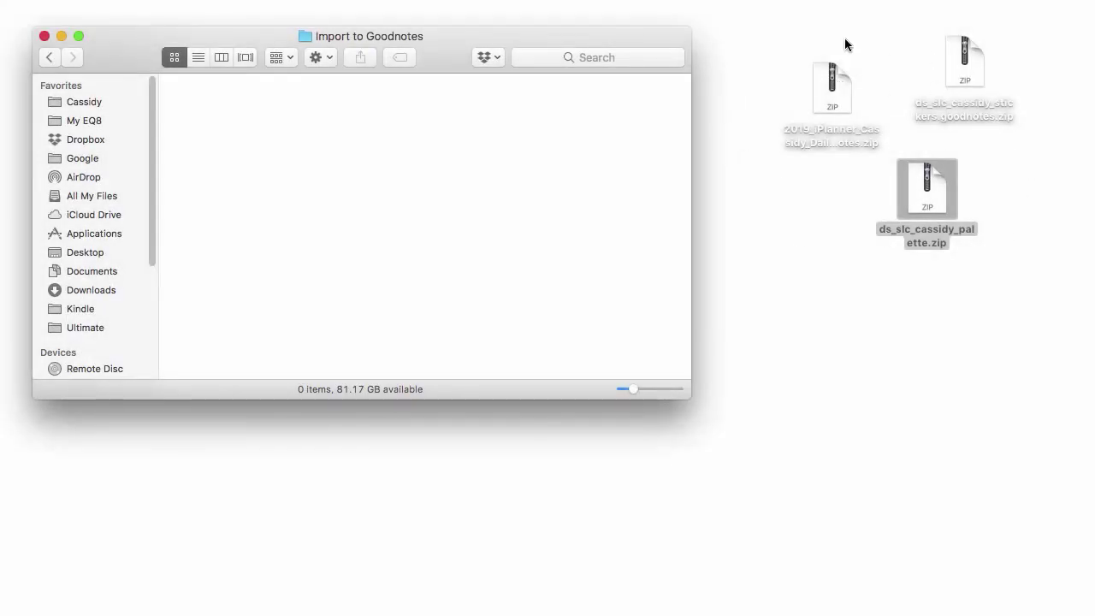
Step: In Finder, move the Cassidy Daily/Weekly Goodnotes zip and the Cassidy stickers Goodnotes zip from the desktop into the Import to Goodnotes folder
{"action": "left_click", "coordinate": [322, 38], "text": "super"}
{"action": "left_click", "coordinate": [822, 144]}
{"action": "left_click", "coordinate": [821, 142]}
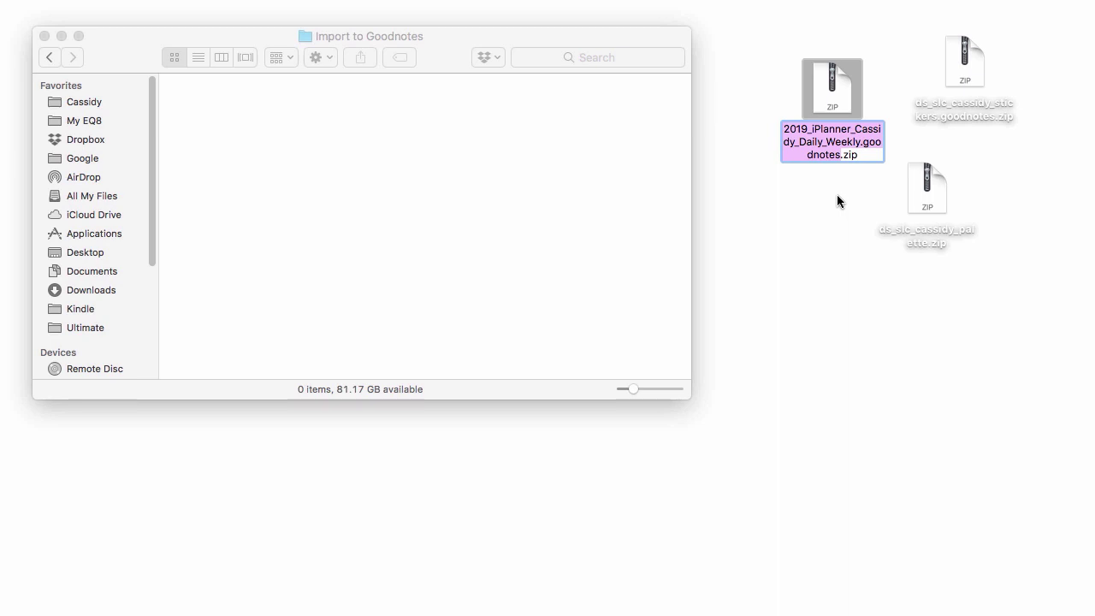
{"action": "left_click", "coordinate": [860, 265]}
{"action": "left_click_drag", "start_coordinate": [836, 92], "coordinate": [230, 123]}
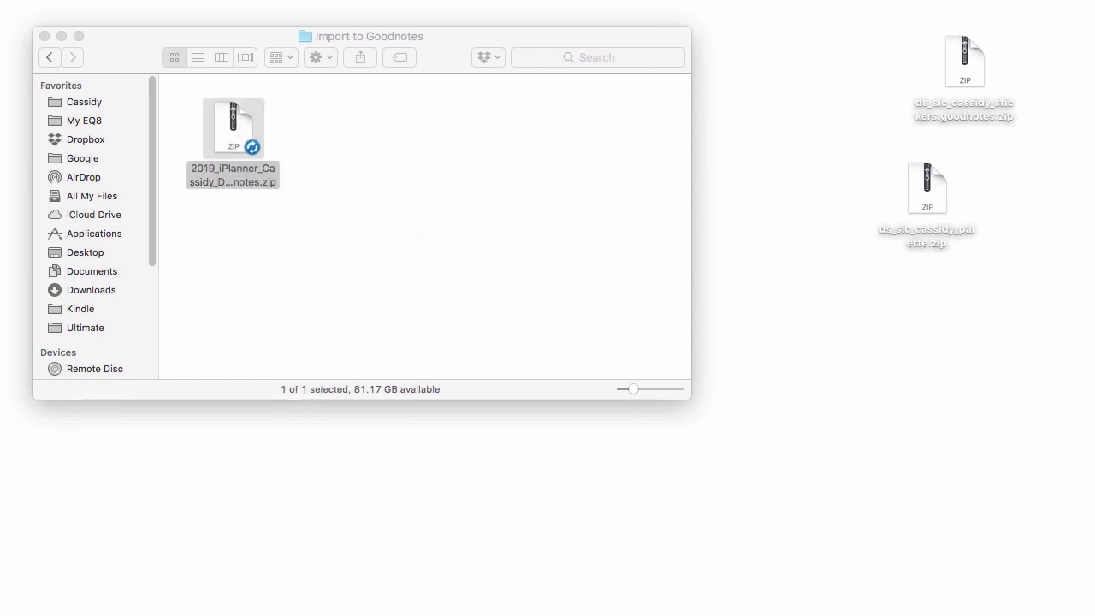
{"action": "left_click_drag", "start_coordinate": [973, 77], "coordinate": [370, 134]}
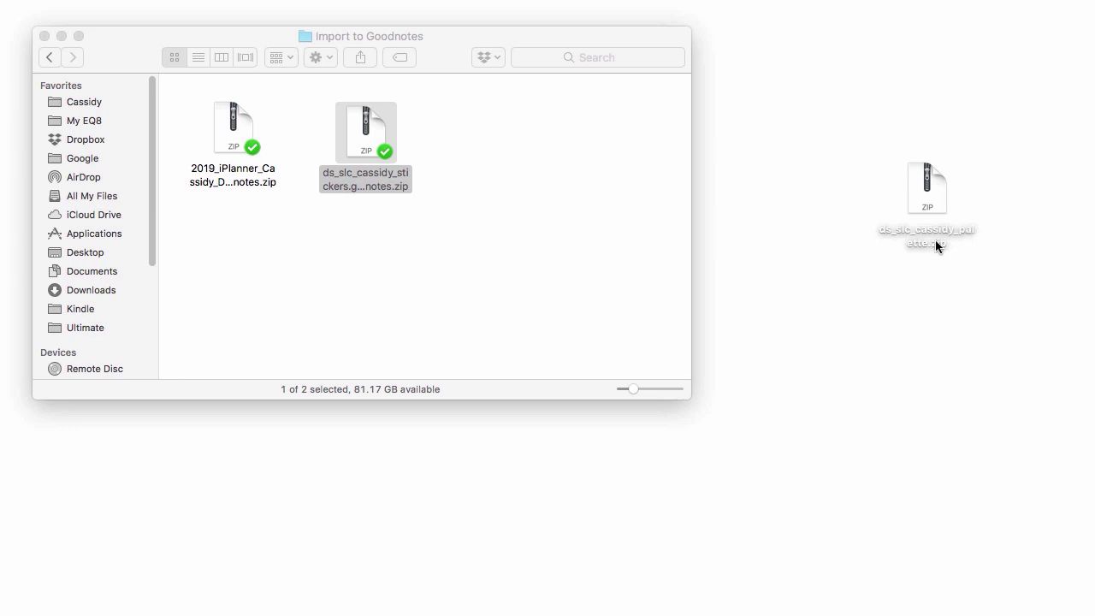
Step: Unzip ds_slc_cassidy_palette.zip on the desktop and move the extracted folder into the Import to Goodnotes folder
{"action": "left_click", "coordinate": [927, 214]}
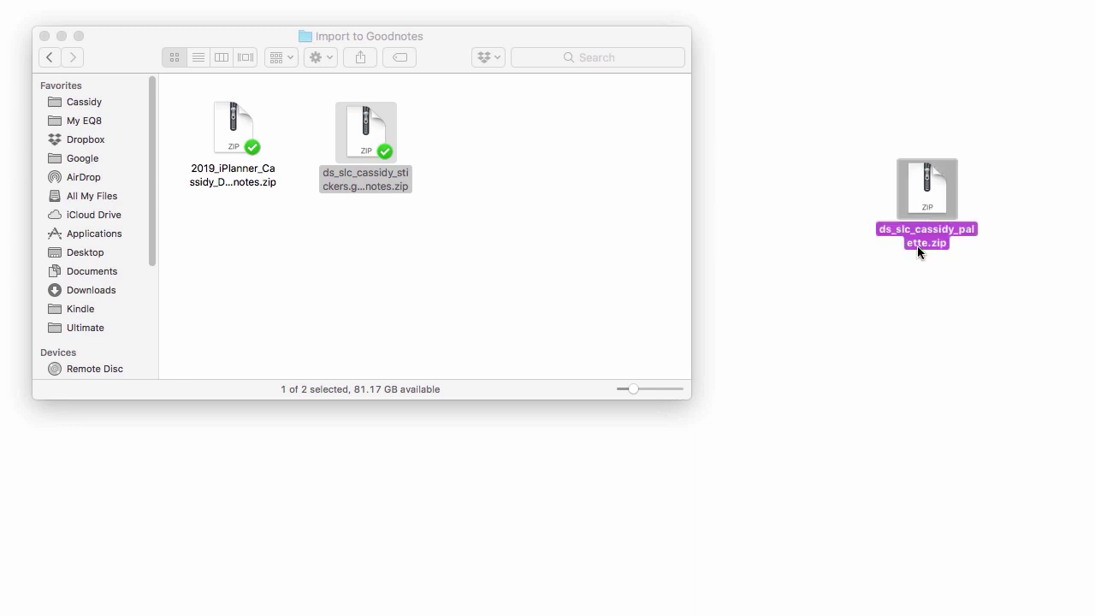
{"action": "left_click", "coordinate": [917, 246]}
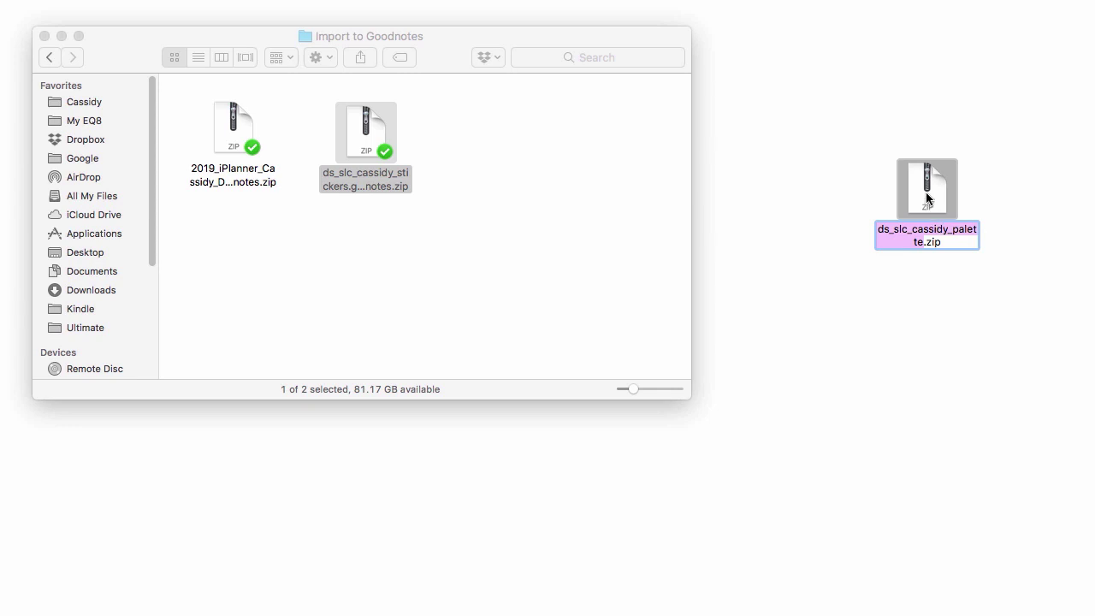
{"action": "left_click", "coordinate": [940, 300]}
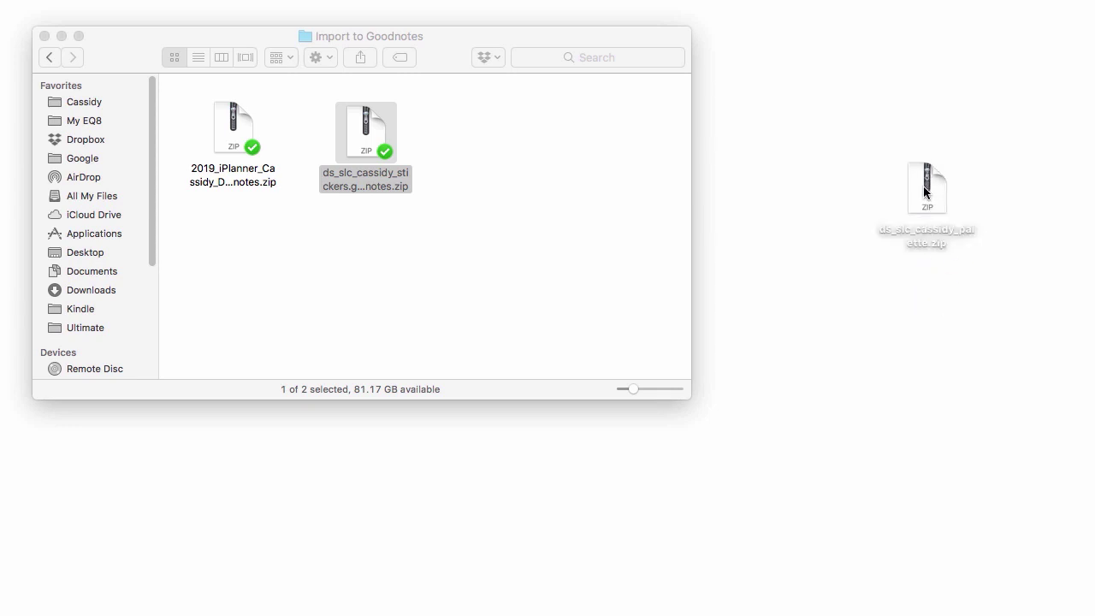
{"action": "left_click_drag", "start_coordinate": [927, 189], "coordinate": [823, 152]}
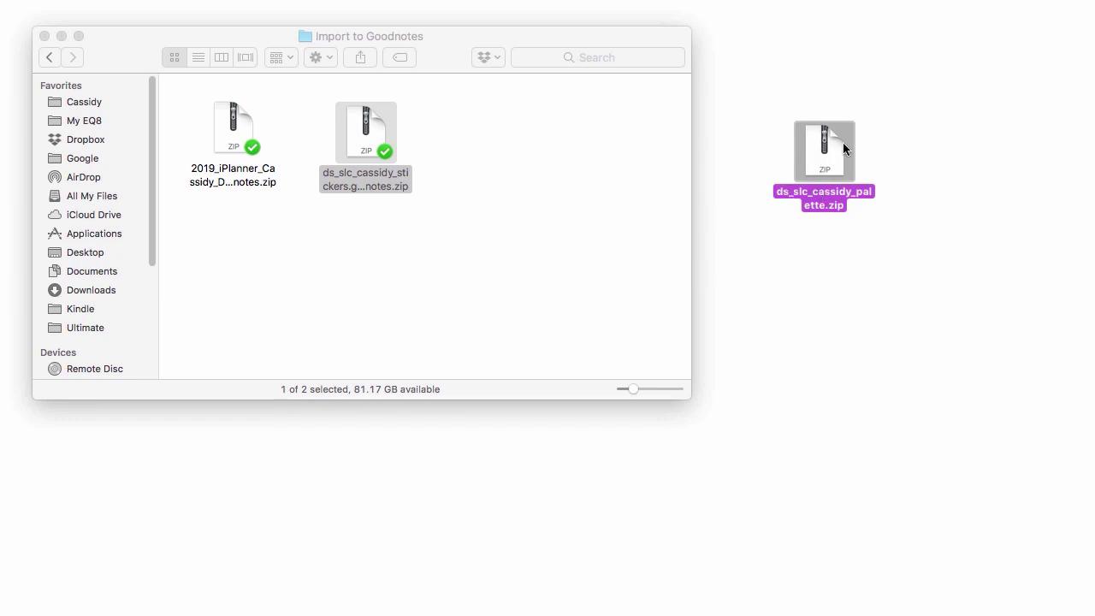
{"action": "double_click", "coordinate": [821, 153]}
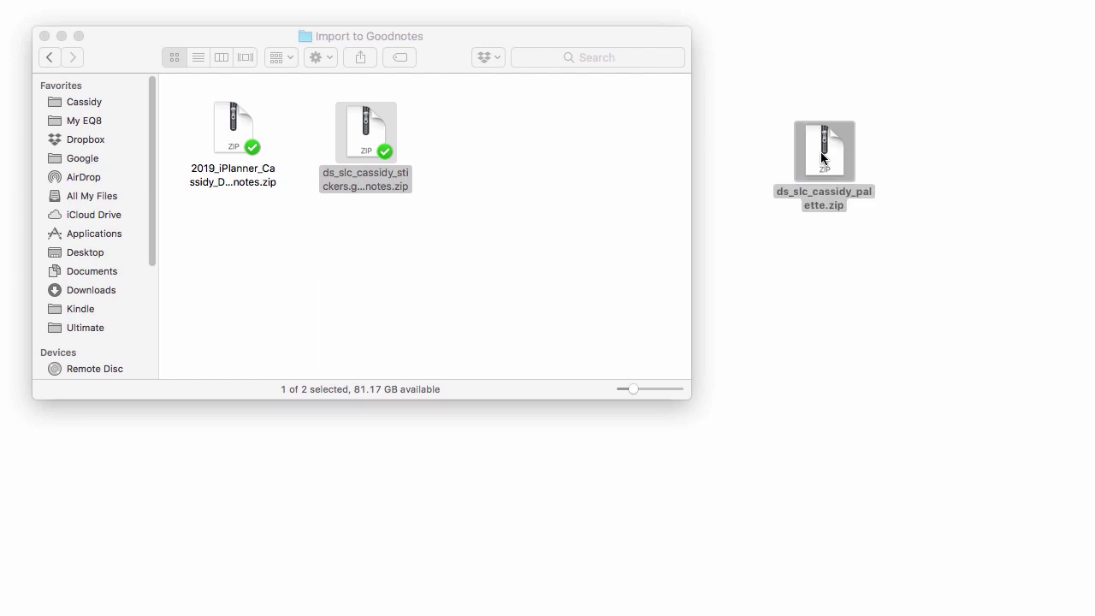
{"action": "left_click", "coordinate": [824, 158]}
{"action": "left_click_drag", "start_coordinate": [854, 173], "coordinate": [878, 256]}
{"action": "left_click_drag", "start_coordinate": [831, 170], "coordinate": [485, 135]}
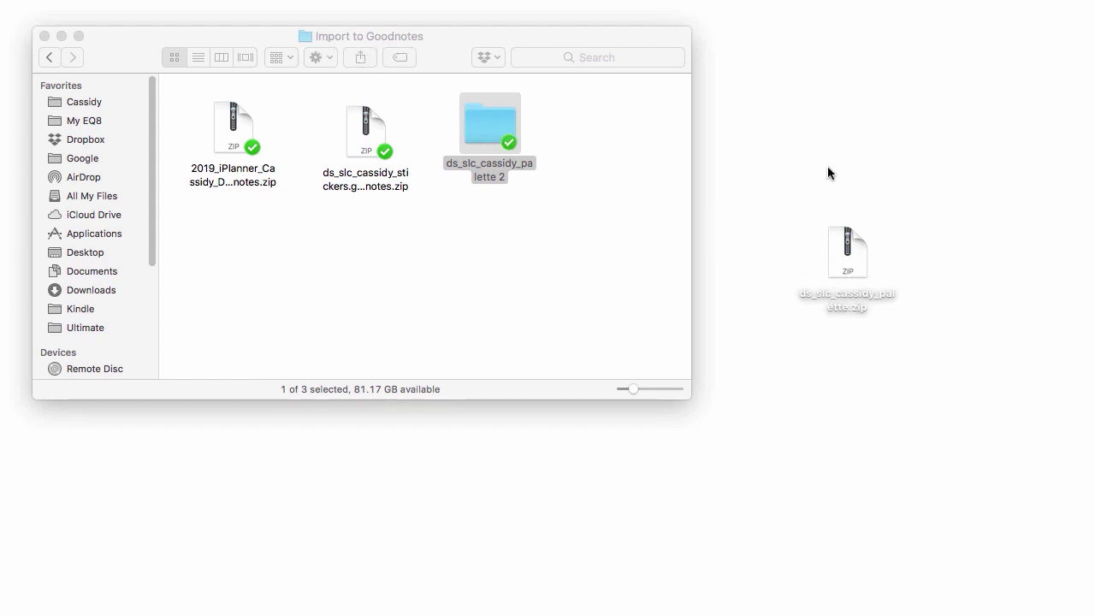
Step: Move the leftover ds_slc_cassidy_palette.zip from the desktop to the Trash
{"action": "left_click_drag", "start_coordinate": [777, 139], "coordinate": [887, 319]}
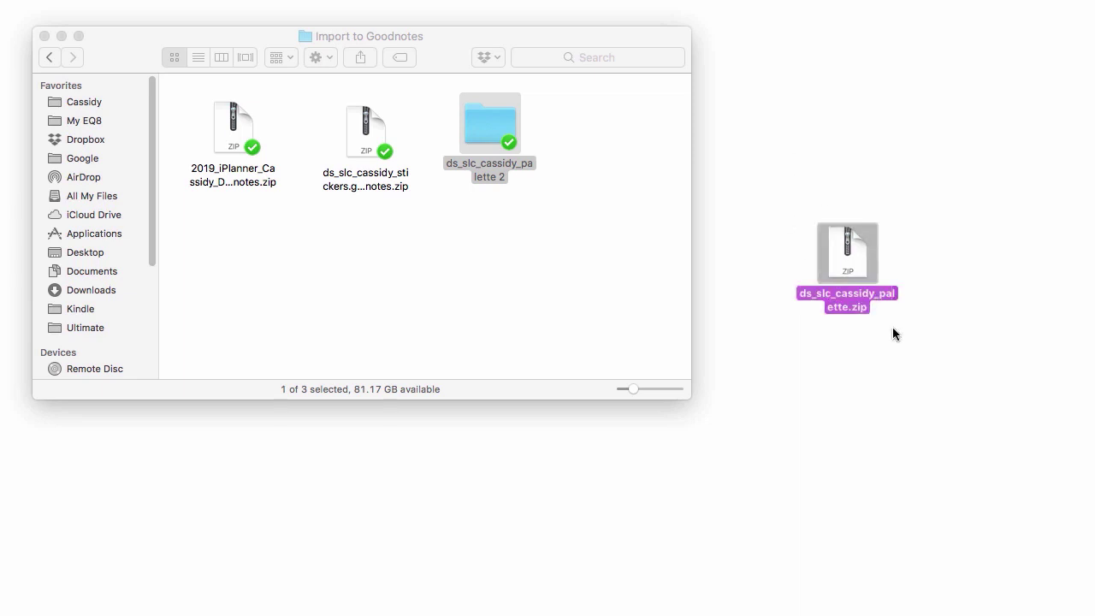
{"action": "right_click", "coordinate": [849, 250]}
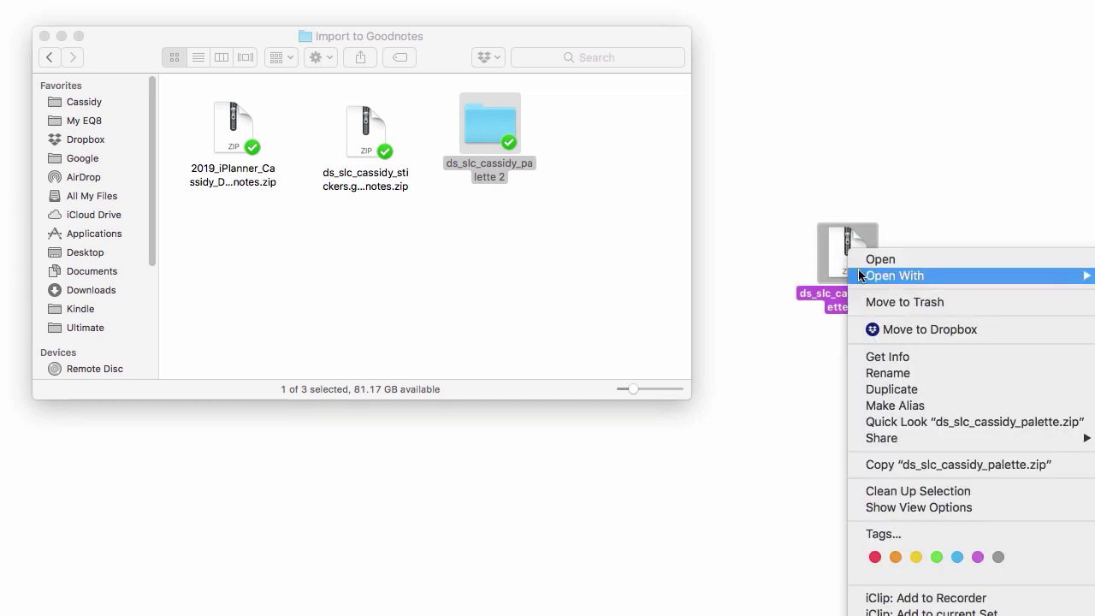
{"action": "left_click", "coordinate": [905, 302]}
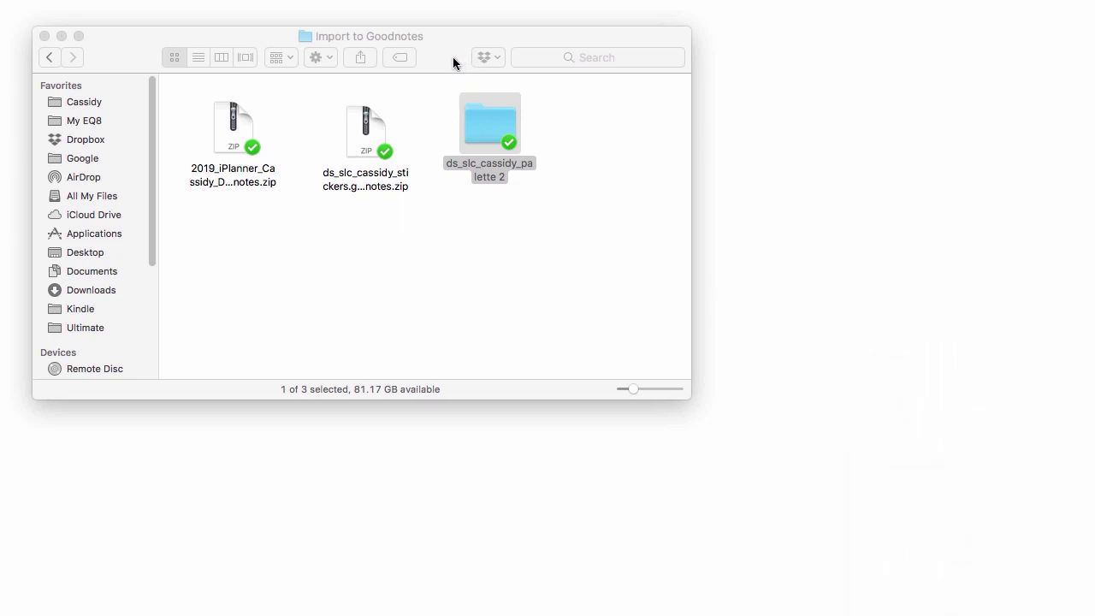
{"action": "left_click_drag", "start_coordinate": [454, 64], "coordinate": [652, 119]}
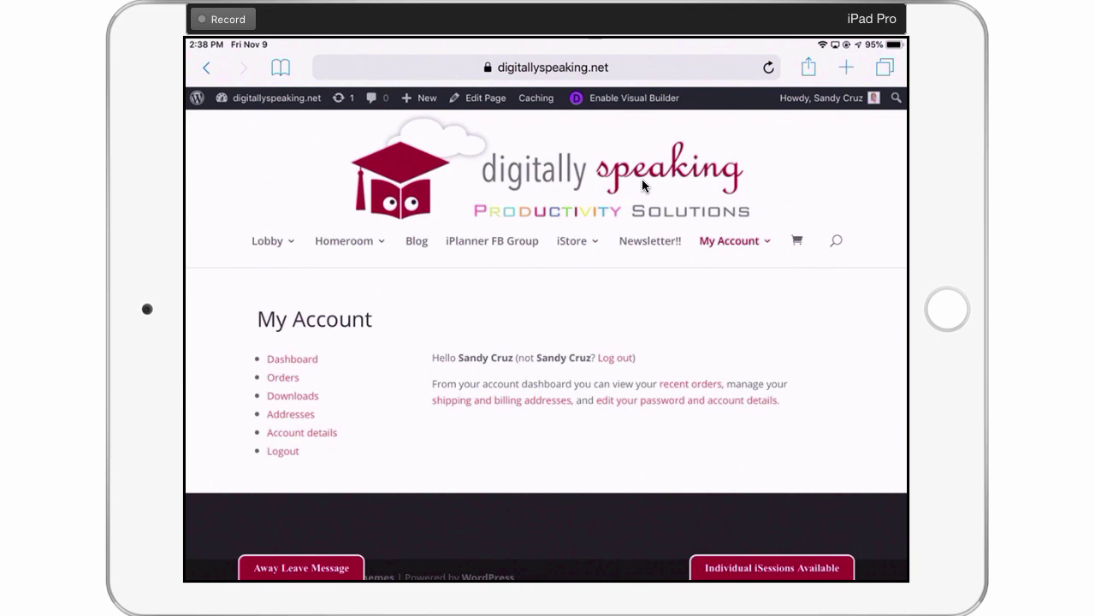
Step: In the iPad's browser, open the account's Downloads page and examine the Cassidy 2019 iPlanner entries near the end of the list
{"action": "double_click", "coordinate": [291, 403]}
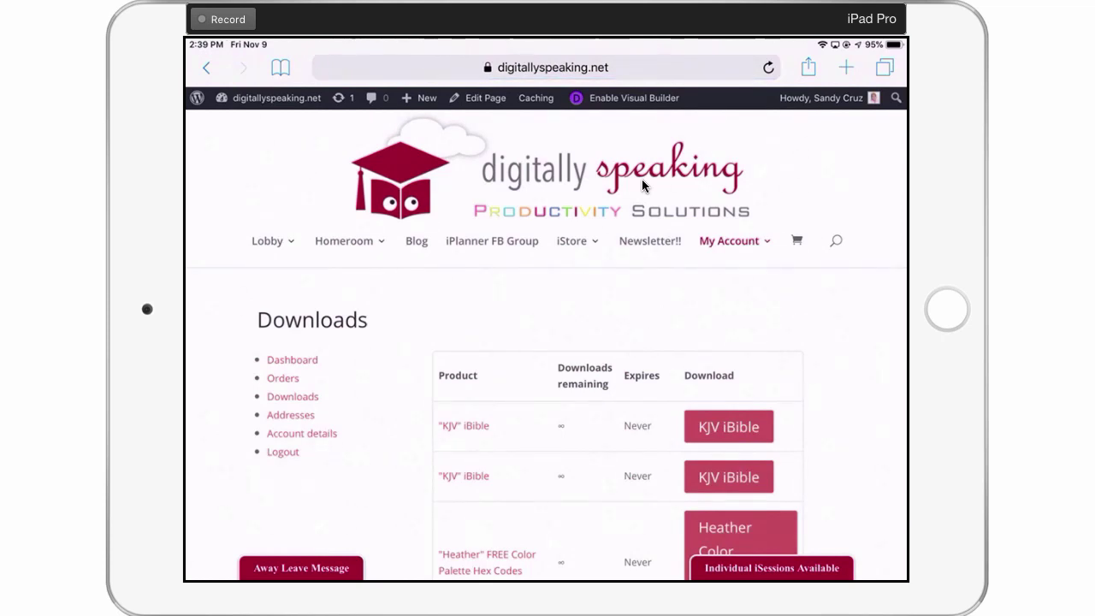
{"action": "scroll", "coordinate": [642, 179], "scroll_direction": "down", "scroll_amount": 10}
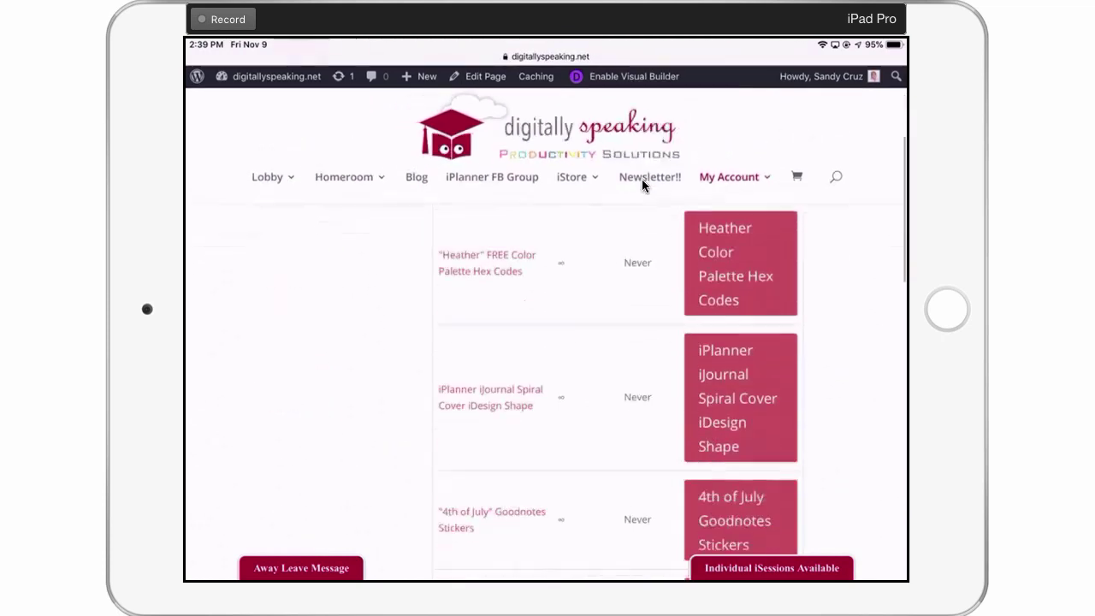
{"action": "scroll", "coordinate": [644, 185], "scroll_direction": "down", "scroll_amount": 1}
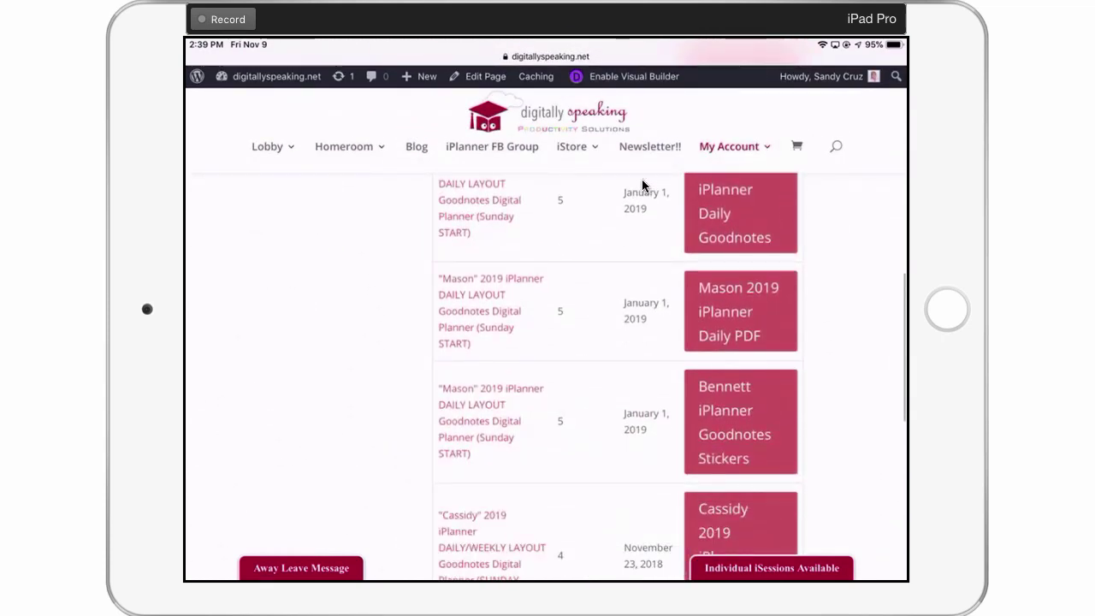
{"action": "scroll", "coordinate": [643, 184], "scroll_direction": "down", "scroll_amount": 4}
{"action": "scroll", "coordinate": [643, 185], "scroll_direction": "down", "scroll_amount": 4}
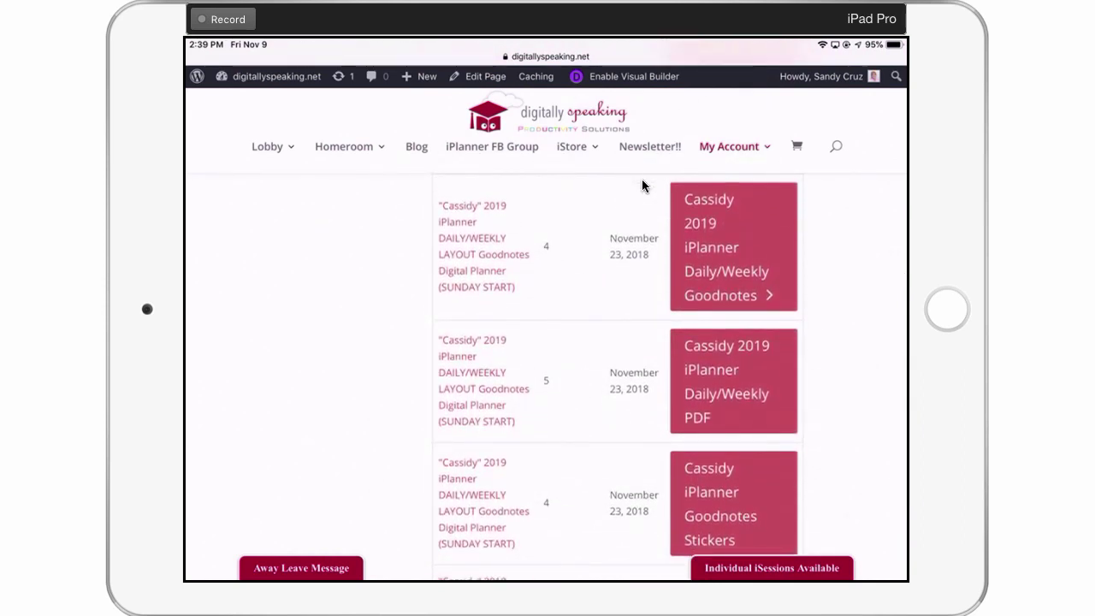
{"action": "scroll", "coordinate": [643, 186], "scroll_direction": "down", "scroll_amount": 3}
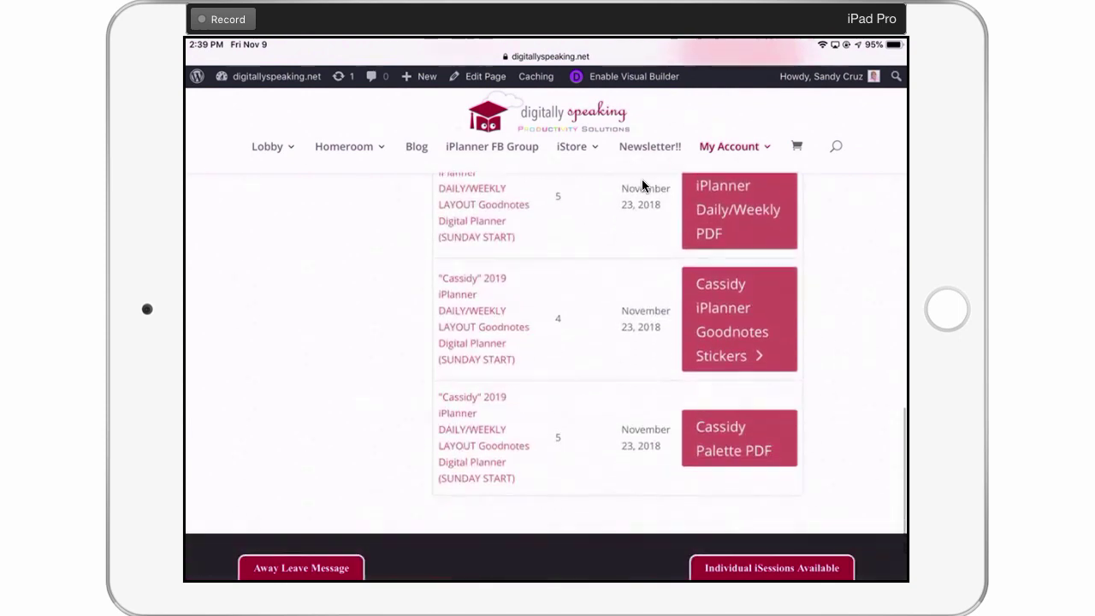
{"action": "scroll", "coordinate": [644, 185], "scroll_direction": "up", "scroll_amount": 3}
{"action": "scroll", "coordinate": [643, 186], "scroll_direction": "down", "scroll_amount": 2}
{"action": "scroll", "coordinate": [644, 185], "scroll_direction": "up", "scroll_amount": 2}
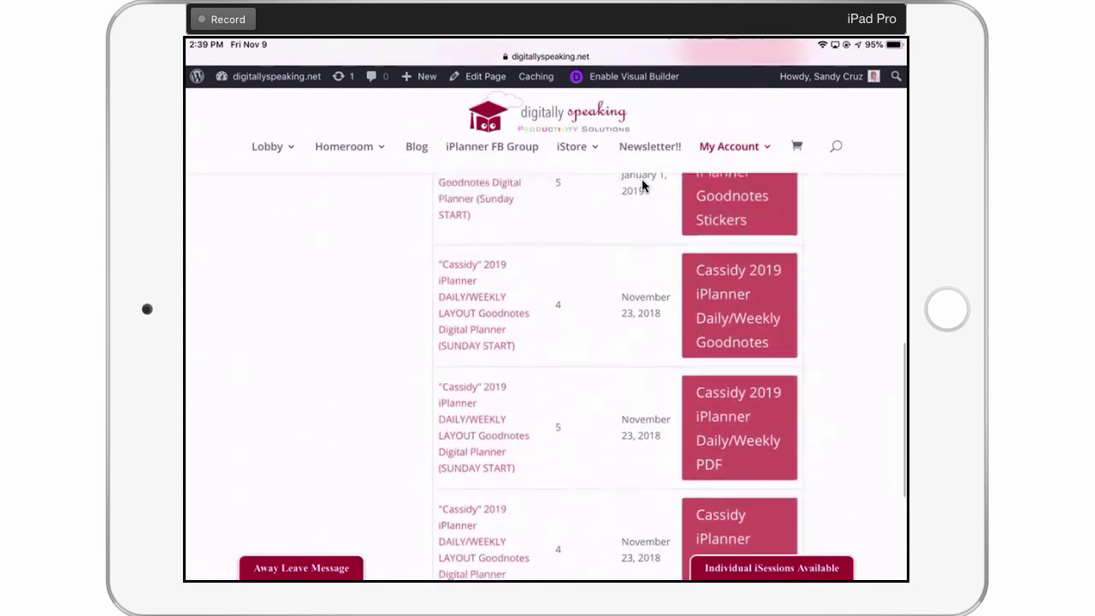
Step: Examine the Cassidy 2019 iPlanner Goodnotes, PDF, stickers and palette entries in the iPad's downloads list
{"action": "scroll", "coordinate": [644, 186], "scroll_direction": "down", "scroll_amount": 1}
{"action": "scroll", "coordinate": [643, 186], "scroll_direction": "up", "scroll_amount": 1}
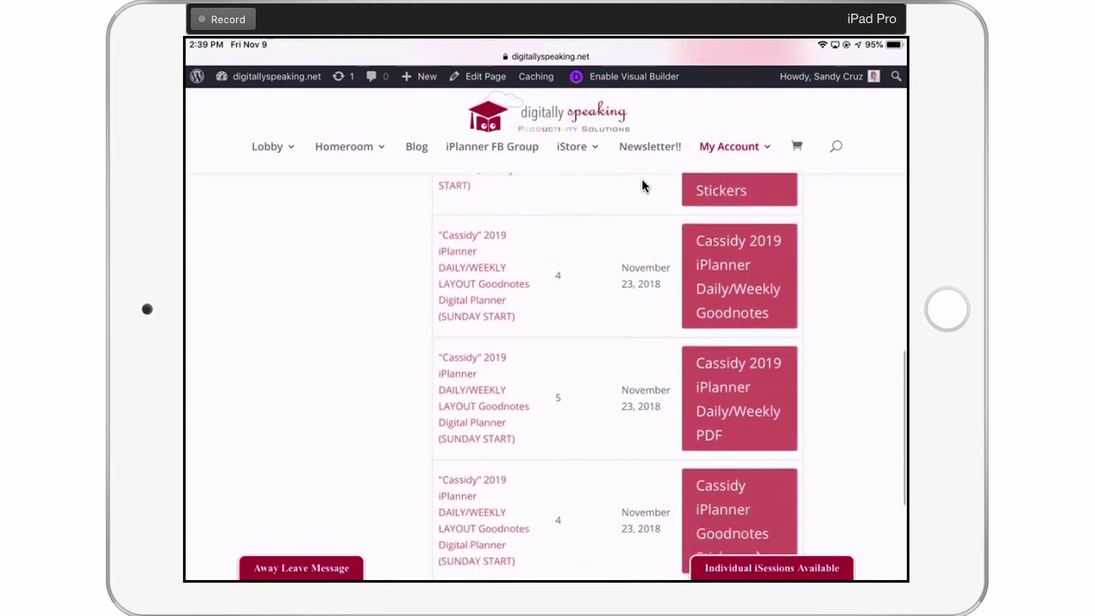
{"action": "scroll", "coordinate": [644, 186], "scroll_direction": "down", "scroll_amount": 1}
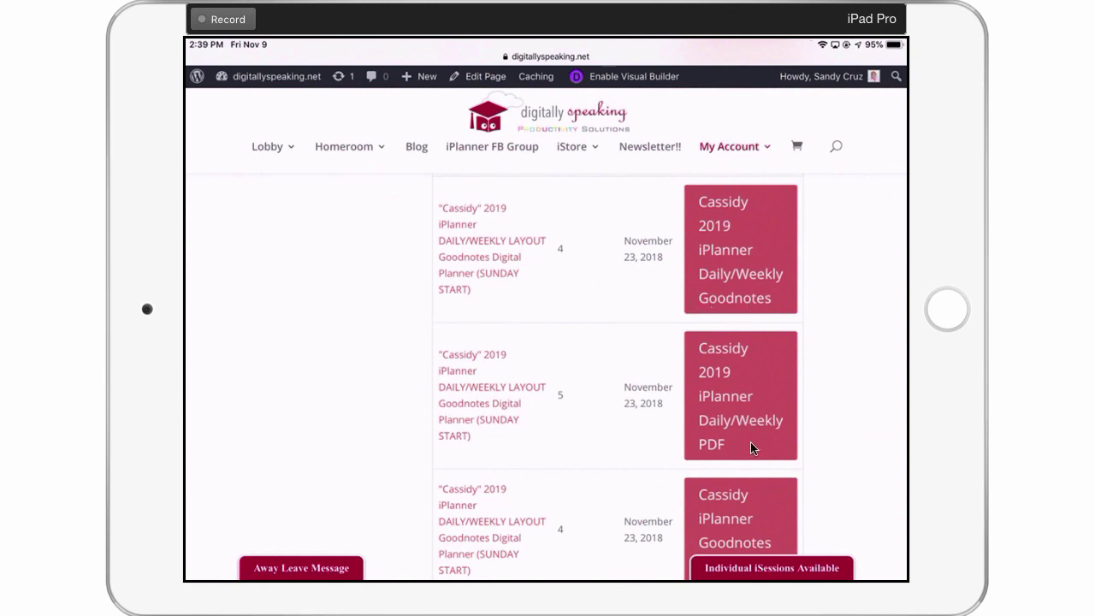
{"action": "scroll", "coordinate": [751, 442], "scroll_direction": "down", "scroll_amount": 4}
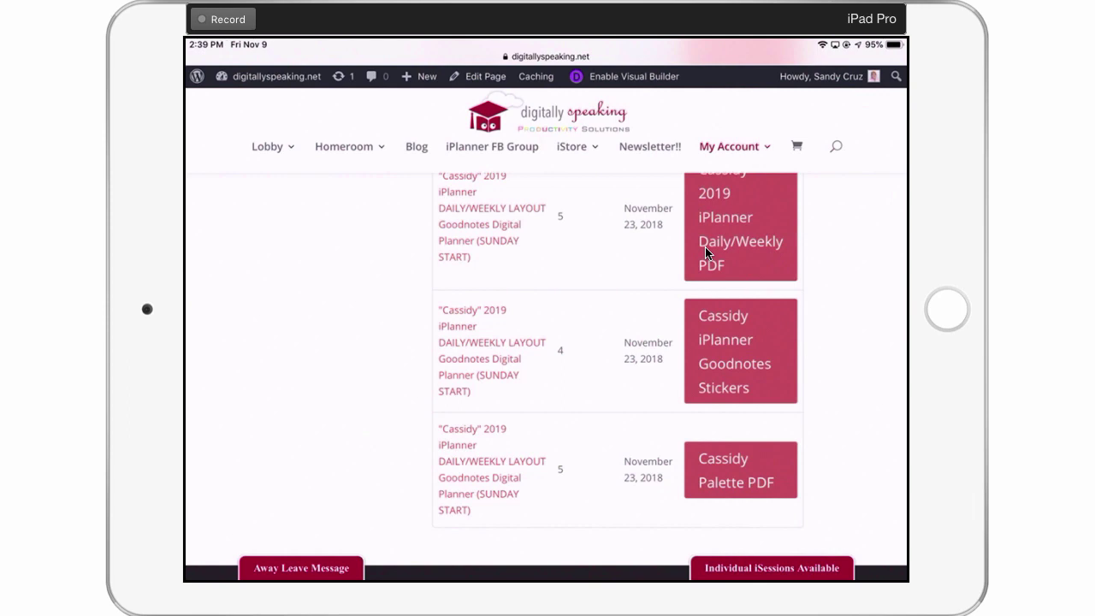
{"action": "scroll", "coordinate": [706, 247], "scroll_direction": "up", "scroll_amount": 2}
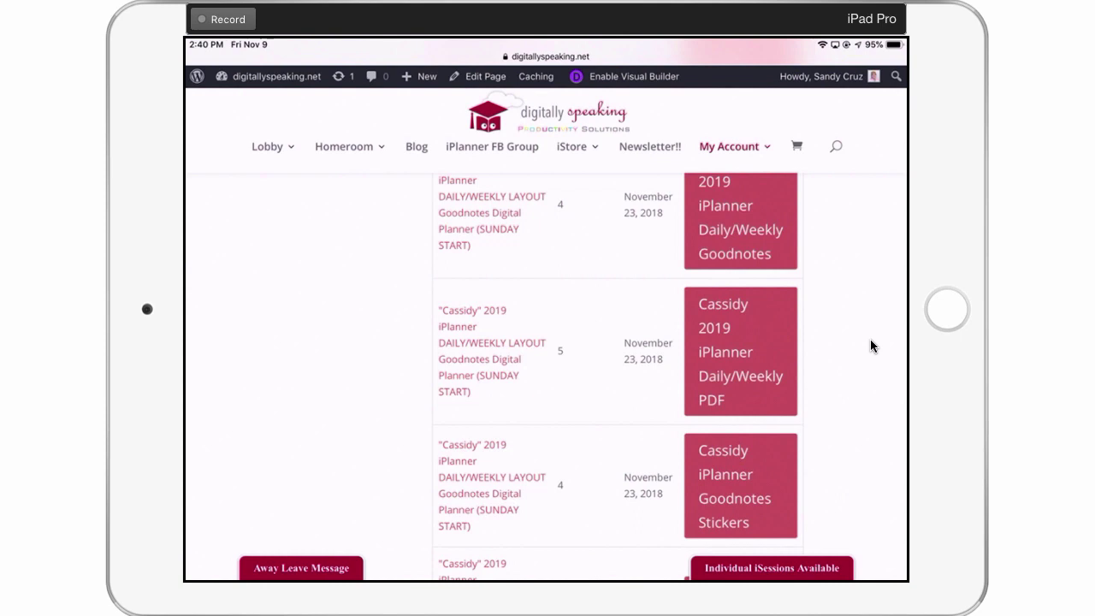
{"action": "scroll", "coordinate": [871, 341], "scroll_direction": "up", "scroll_amount": 2}
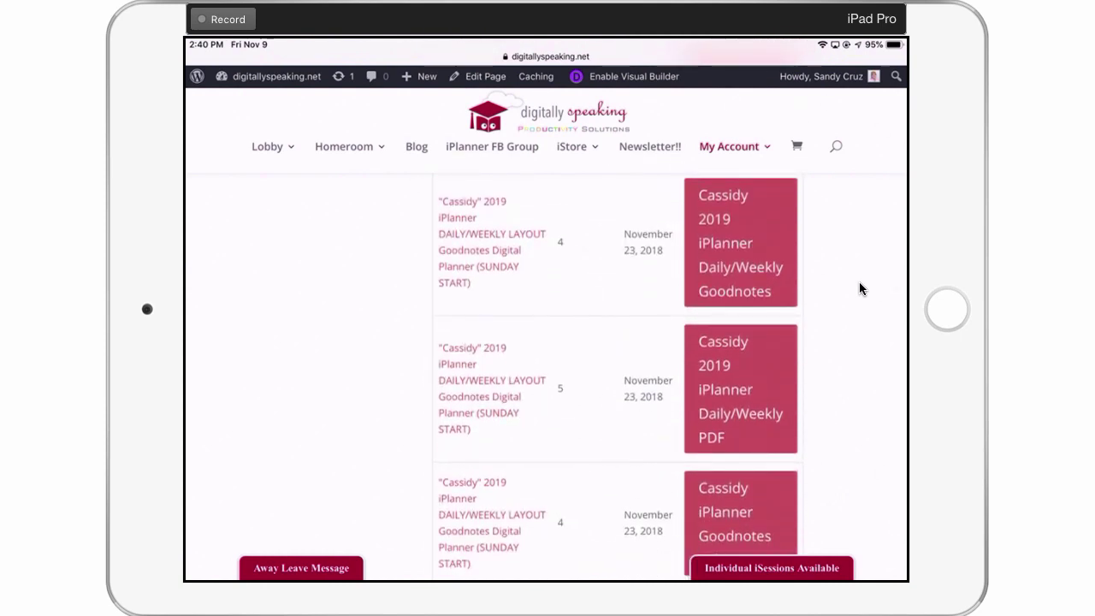
{"action": "scroll", "coordinate": [860, 284], "scroll_direction": "down", "scroll_amount": 2}
{"action": "scroll", "coordinate": [860, 283], "scroll_direction": "up", "scroll_amount": 4}
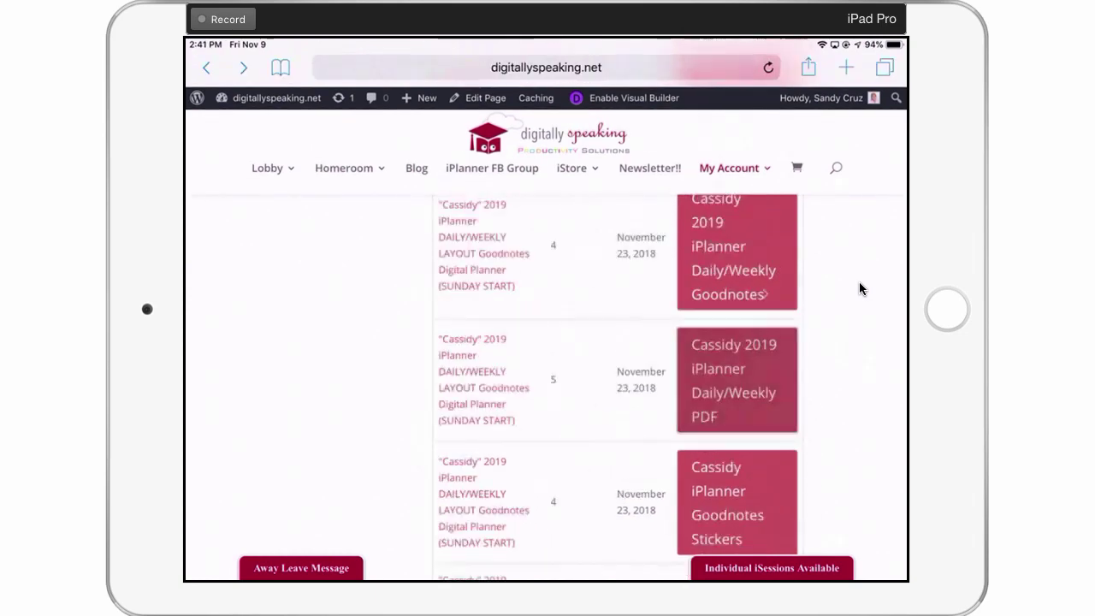
Step: Download the Cassidy 2019 iPlanner Daily/Weekly Goodnotes file, open it in GoodNotes and import it into the L2019 category under iPlanner
{"action": "right_click", "coordinate": [821, 299]}
{"action": "left_click", "coordinate": [820, 306]}
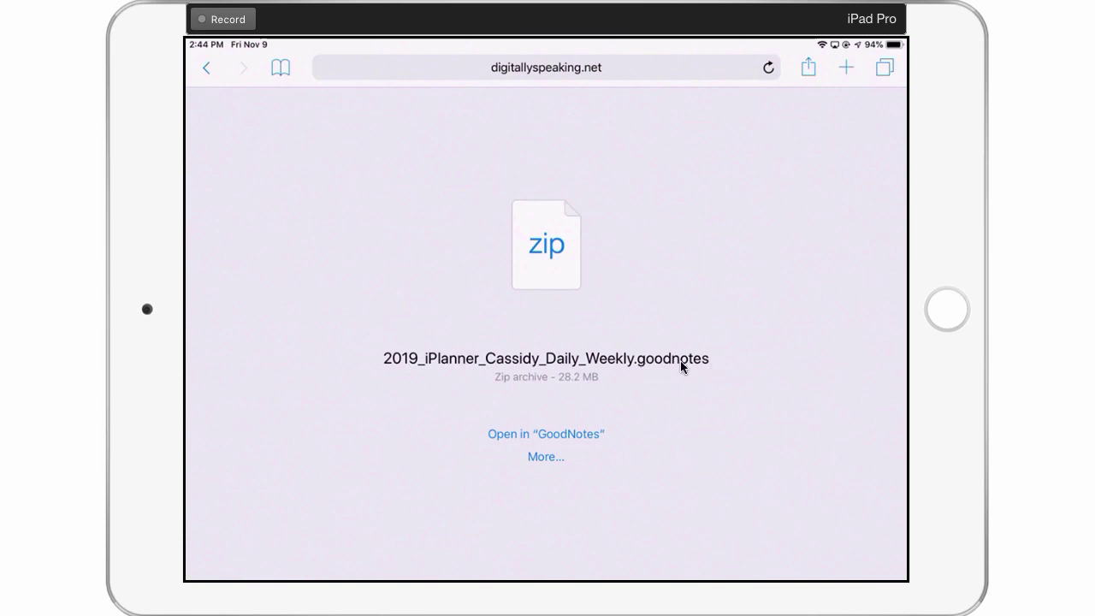
{"action": "left_click", "coordinate": [554, 436]}
{"action": "scroll", "coordinate": [554, 436], "scroll_direction": "down", "scroll_amount": 6}
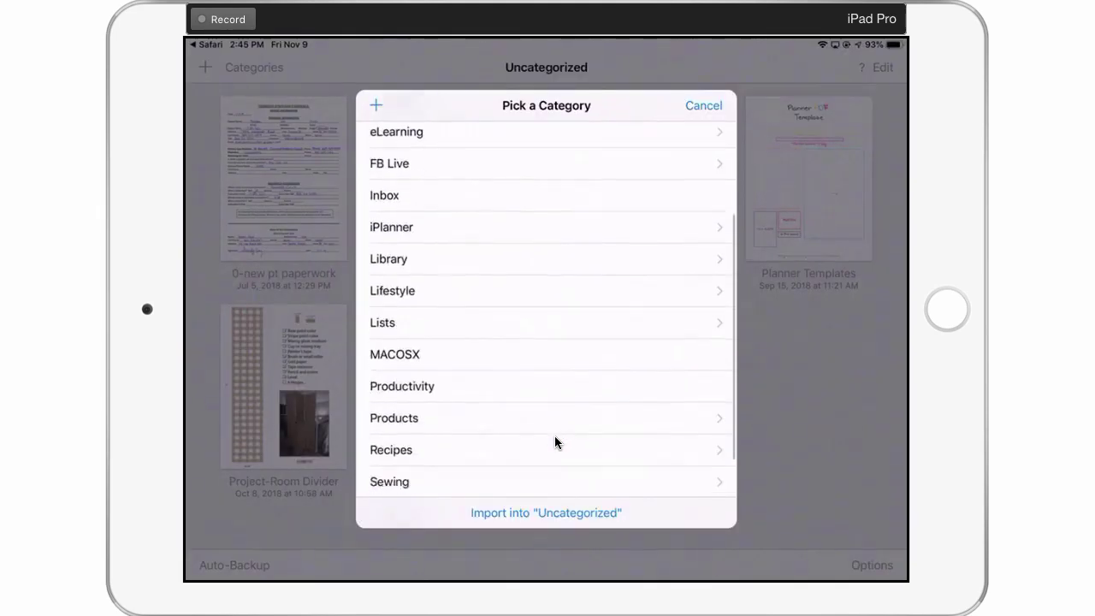
{"action": "scroll", "coordinate": [554, 436], "scroll_direction": "up", "scroll_amount": 2}
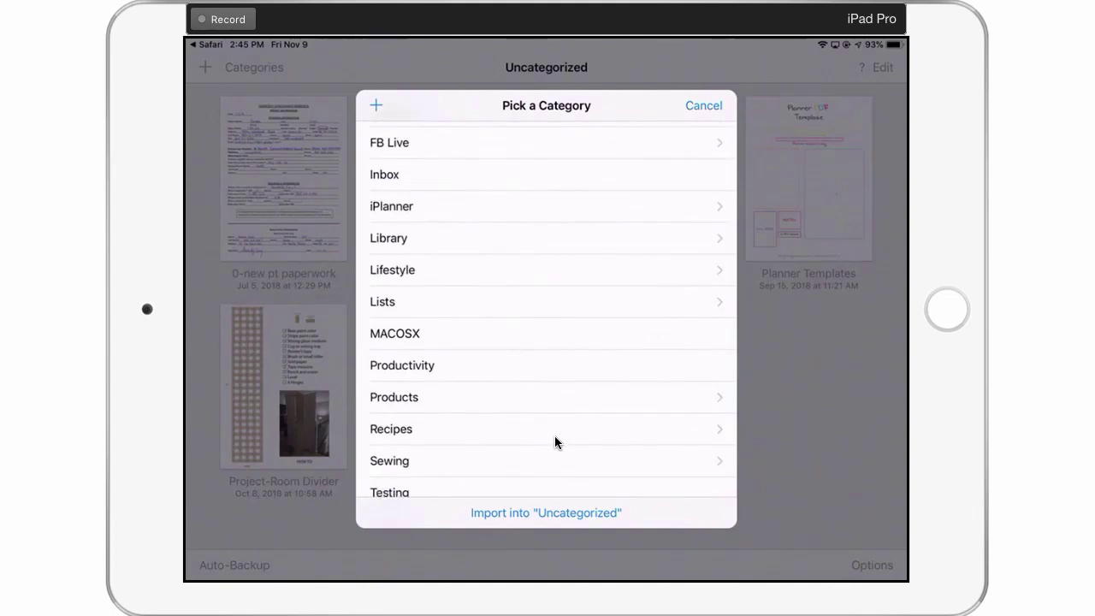
{"action": "scroll", "coordinate": [555, 435], "scroll_direction": "up", "scroll_amount": 2}
{"action": "left_click", "coordinate": [555, 436]}
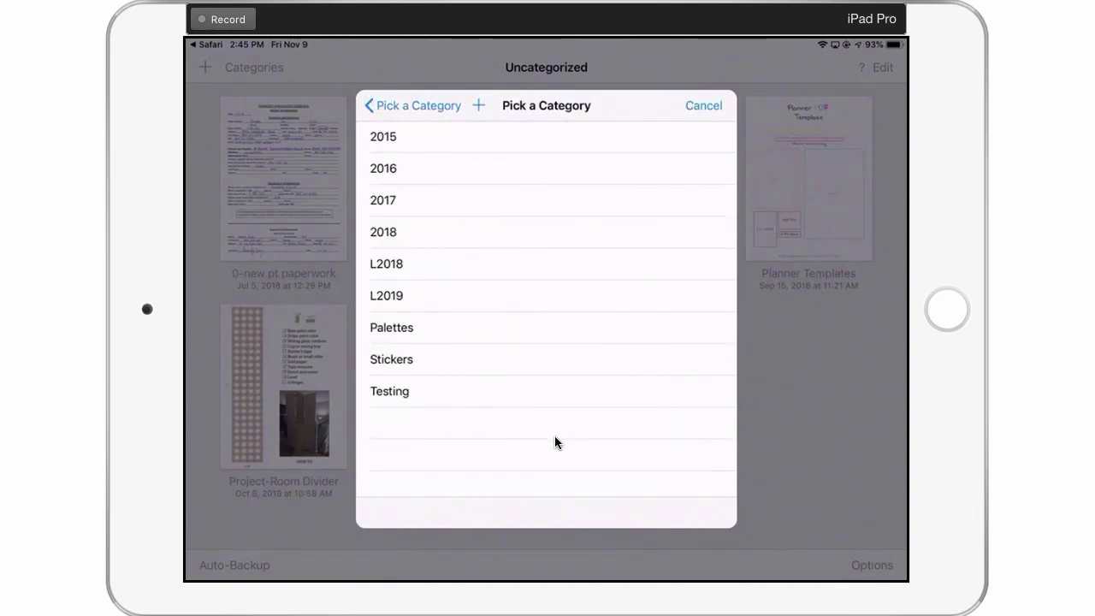
{"action": "left_click", "coordinate": [386, 296]}
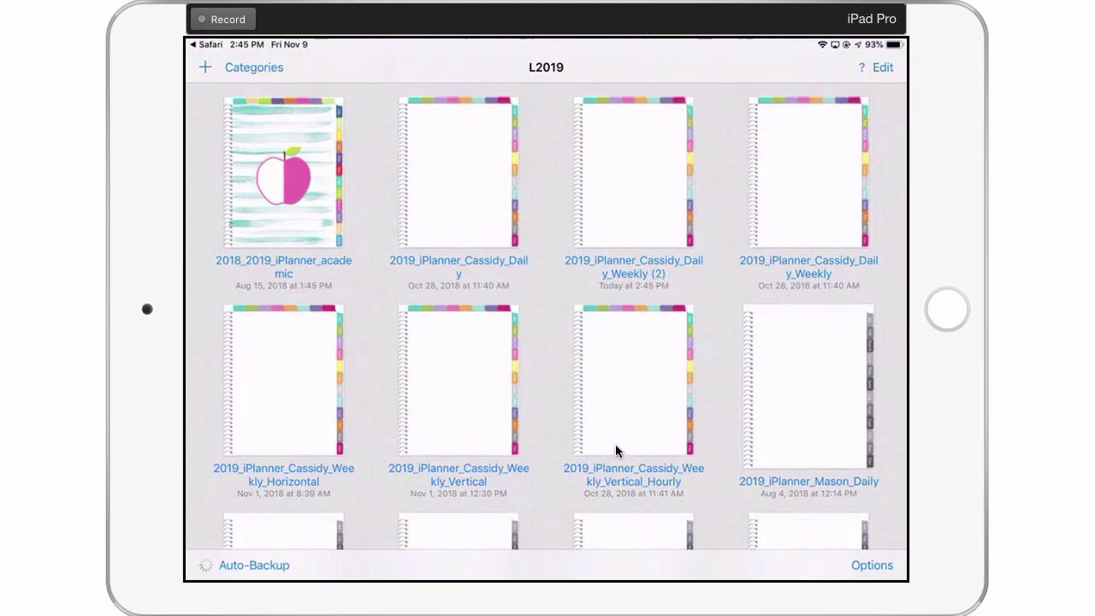
Step: Open the newly imported Cassidy Daily/Weekly planner from L2019 and look through its covers, yearly calendars, challenge and tracker pages
{"action": "scroll", "coordinate": [616, 445], "scroll_direction": "down", "scroll_amount": 10}
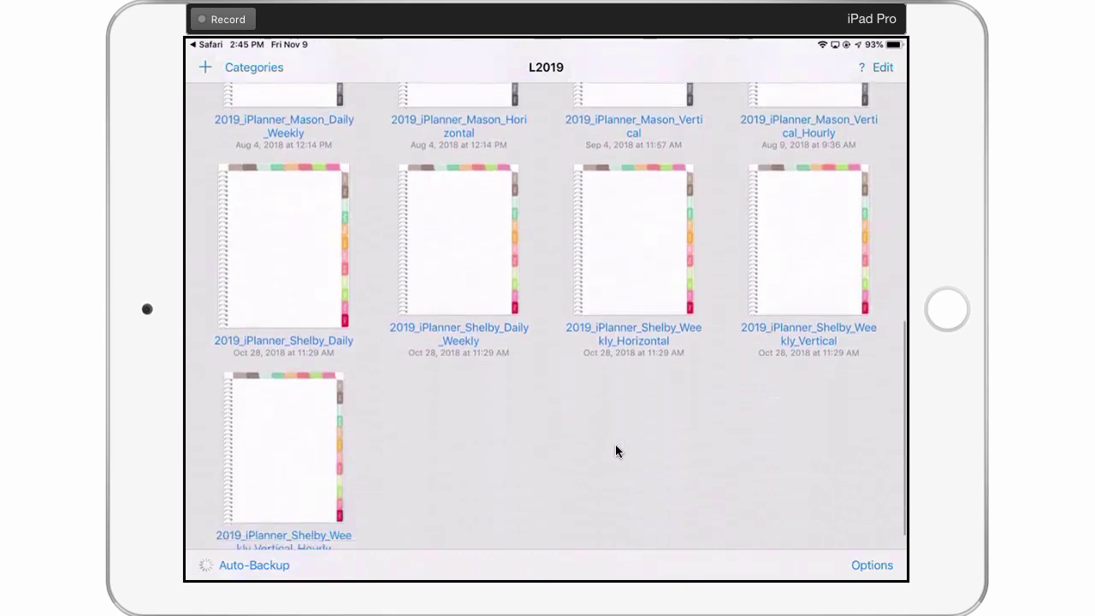
{"action": "scroll", "coordinate": [615, 444], "scroll_direction": "up", "scroll_amount": 10}
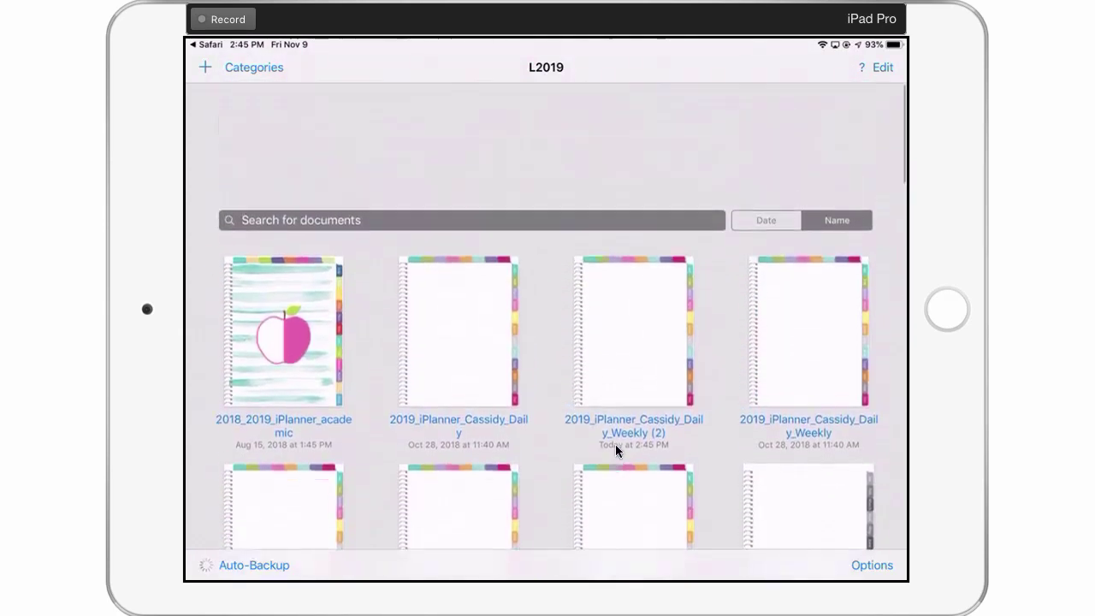
{"action": "scroll", "coordinate": [615, 444], "scroll_direction": "up", "scroll_amount": 3}
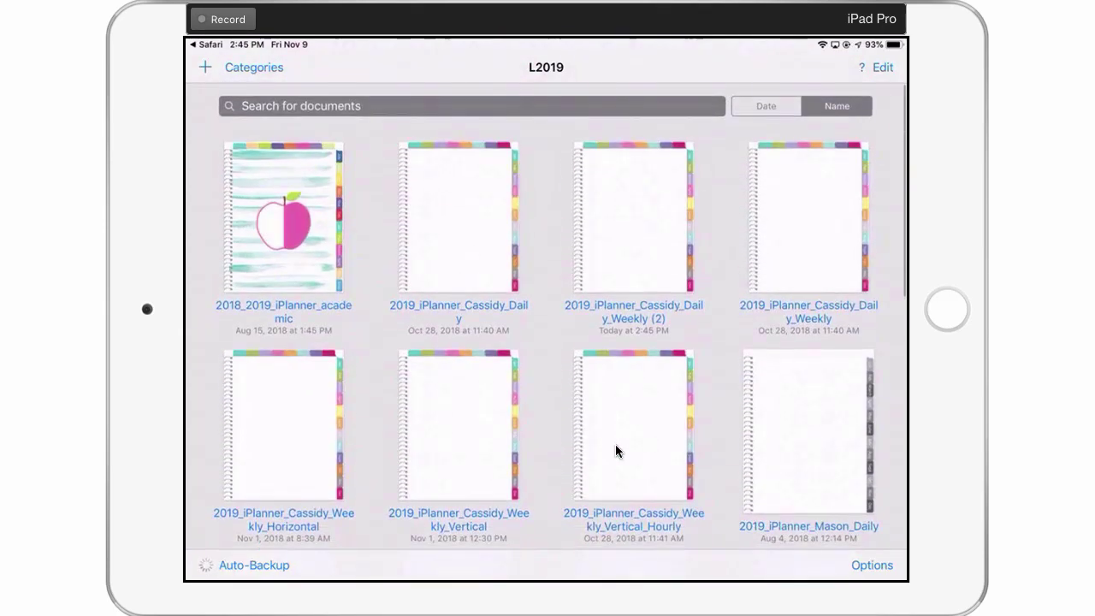
{"action": "left_click", "coordinate": [616, 451]}
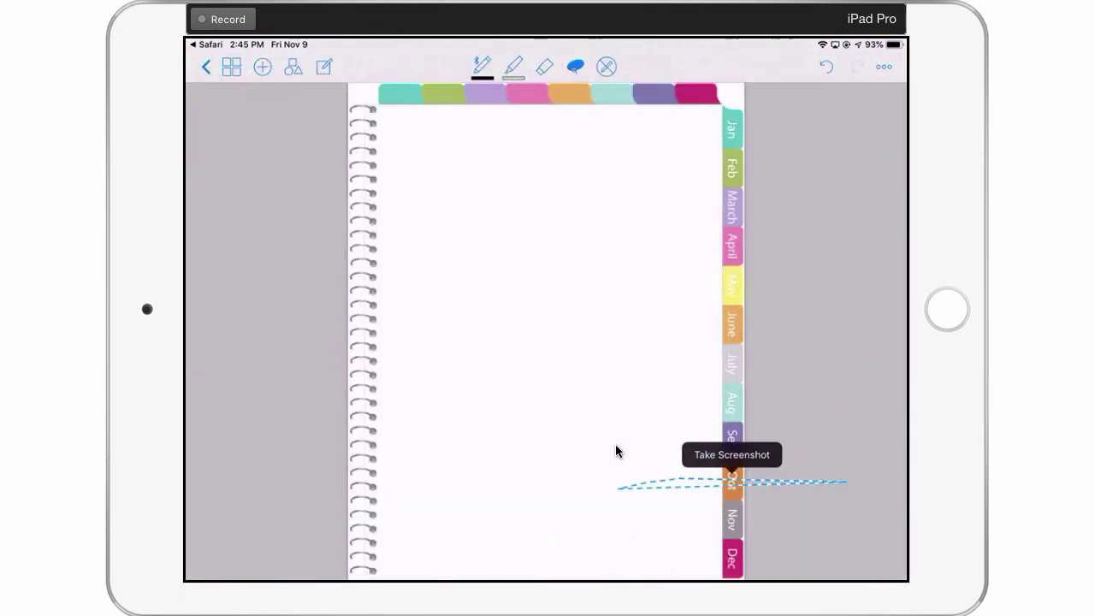
{"action": "scroll", "coordinate": [615, 445], "scroll_direction": "right", "scroll_amount": 3}
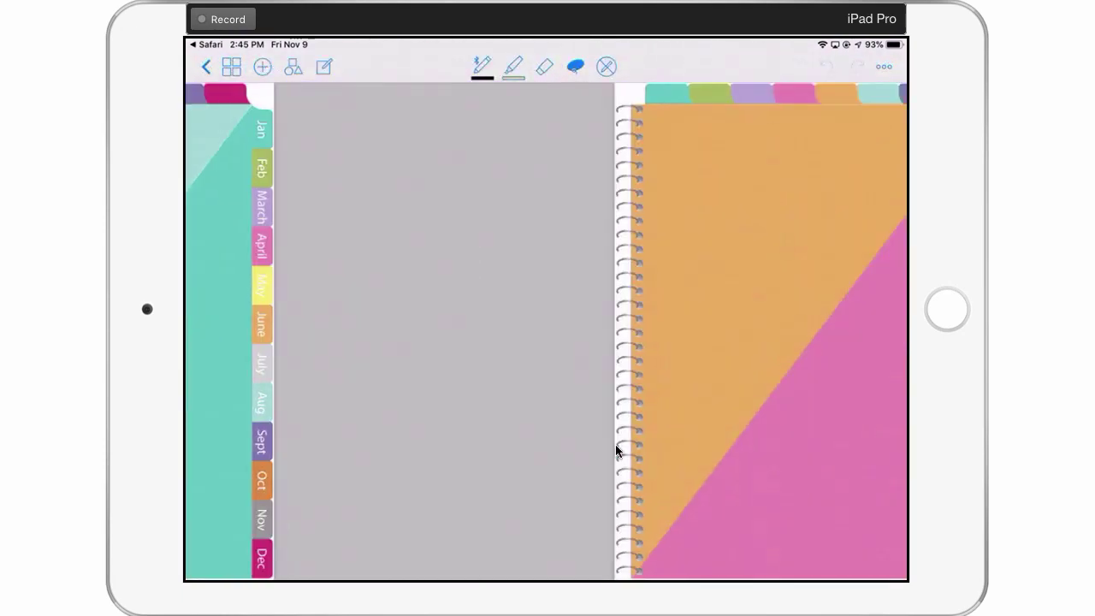
{"action": "scroll", "coordinate": [616, 444], "scroll_direction": "right", "scroll_amount": 2}
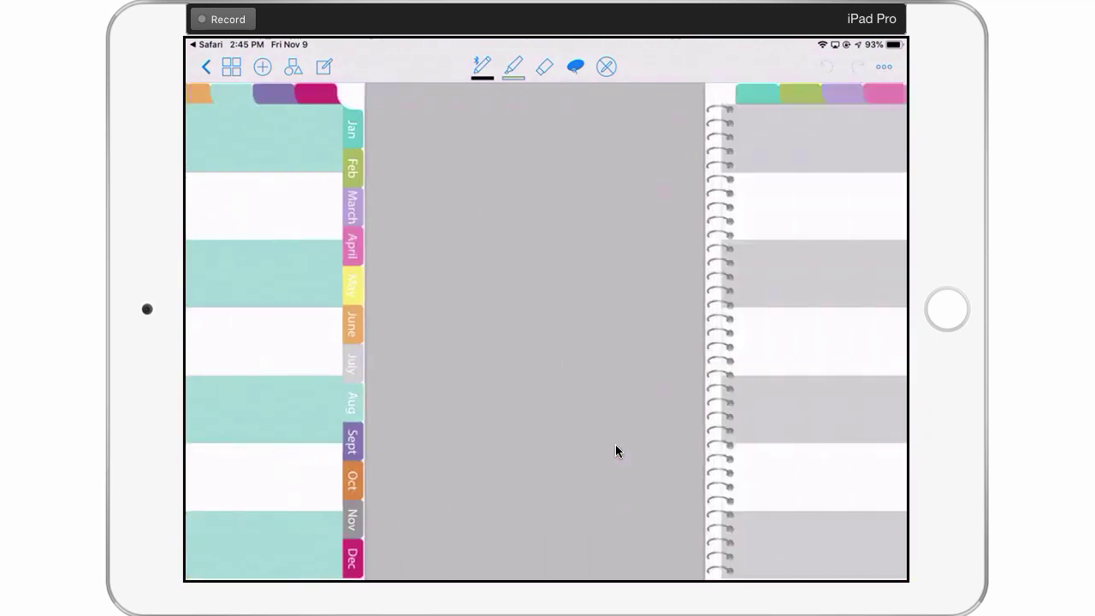
{"action": "scroll", "coordinate": [616, 444], "scroll_direction": "right", "scroll_amount": 2}
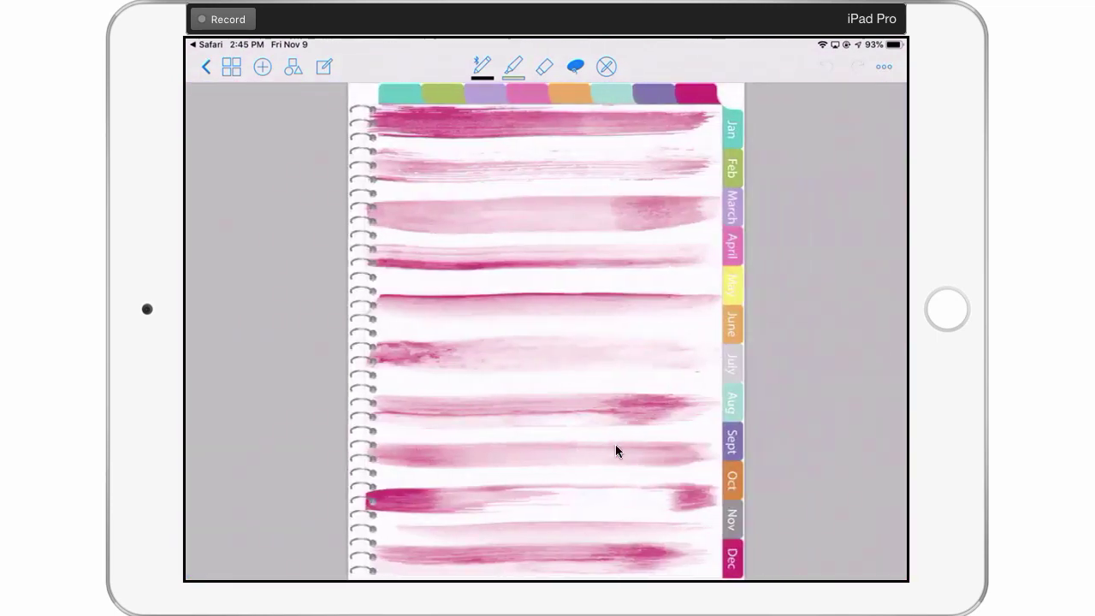
{"action": "scroll", "coordinate": [616, 445], "scroll_direction": "right", "scroll_amount": 2}
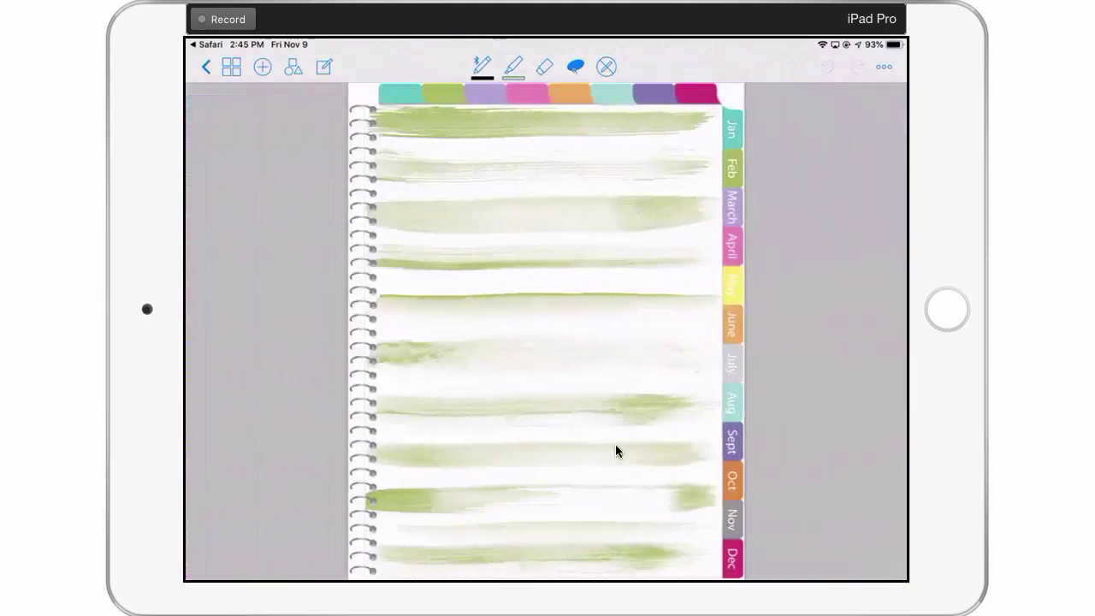
{"action": "scroll", "coordinate": [617, 445], "scroll_direction": "right", "scroll_amount": 2}
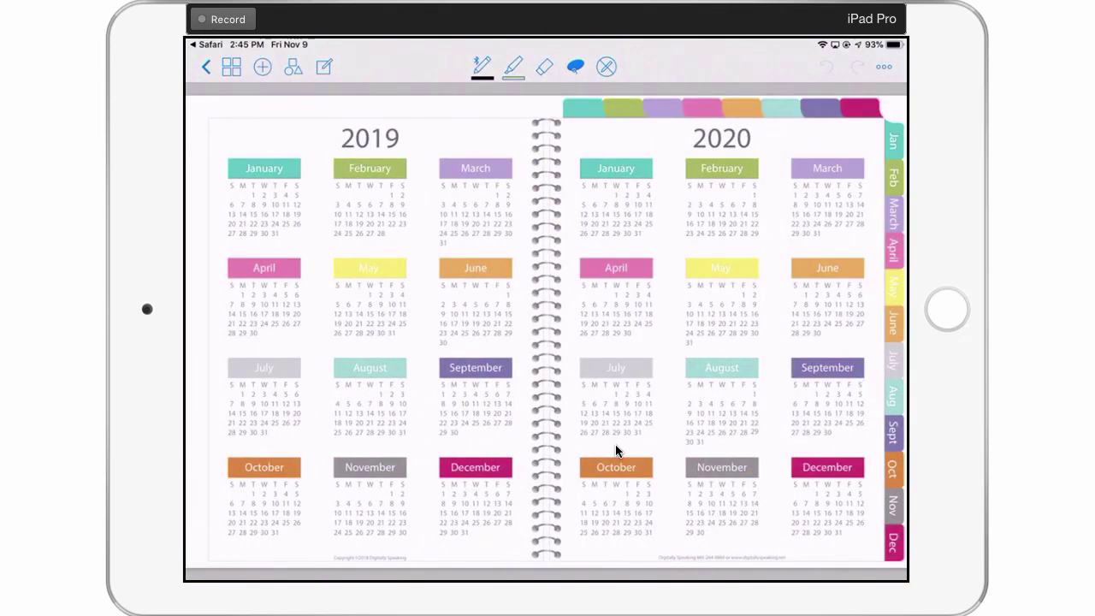
{"action": "scroll", "coordinate": [616, 444], "scroll_direction": "right", "scroll_amount": 2}
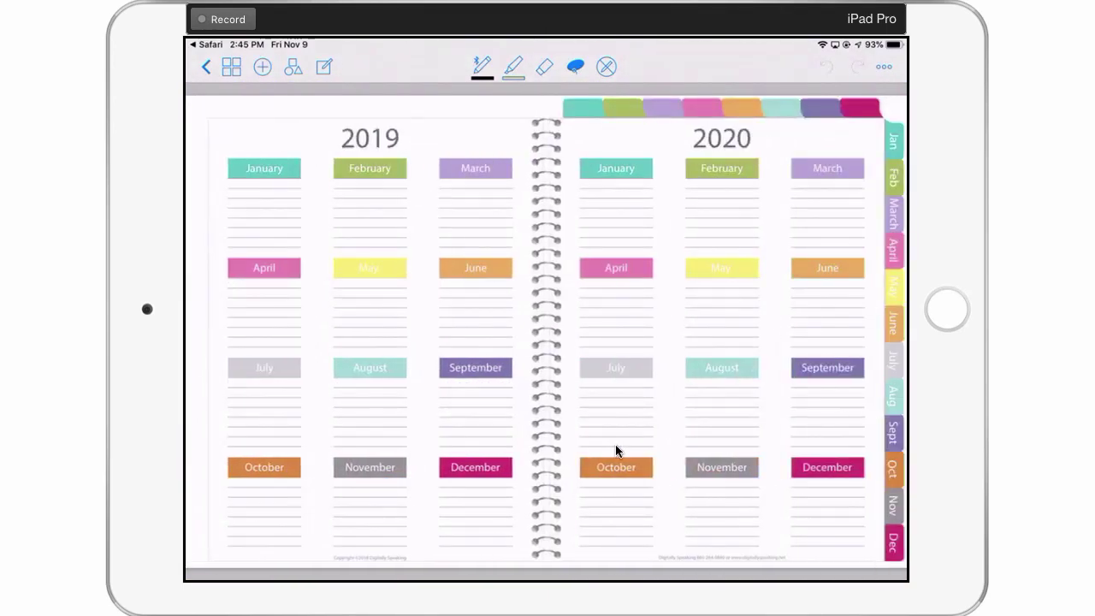
{"action": "scroll", "coordinate": [616, 445], "scroll_direction": "right", "scroll_amount": 2}
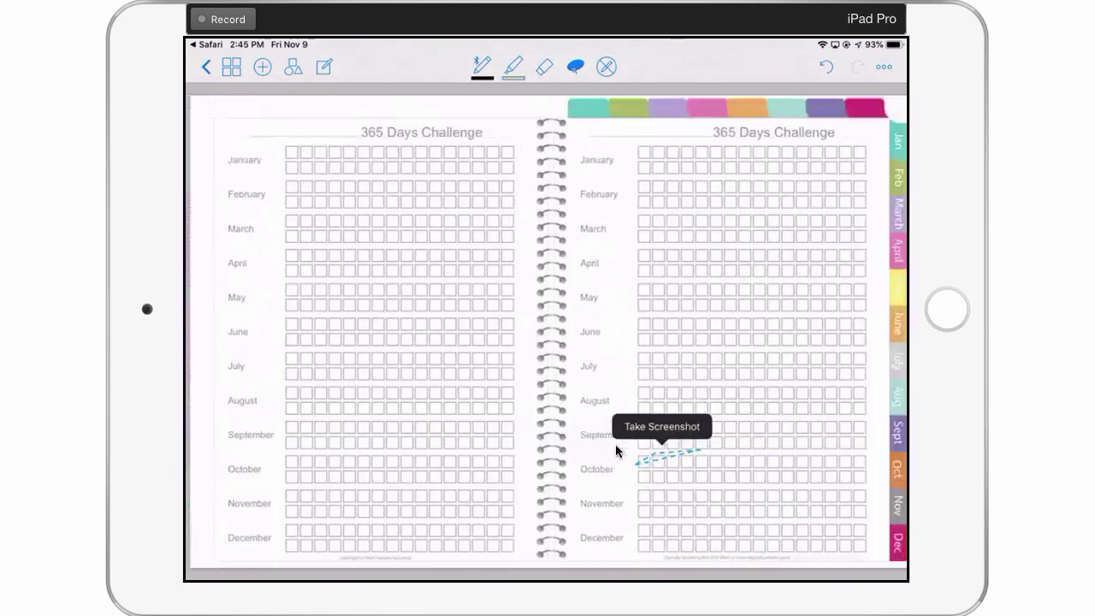
{"action": "scroll", "coordinate": [616, 445], "scroll_direction": "right", "scroll_amount": 2}
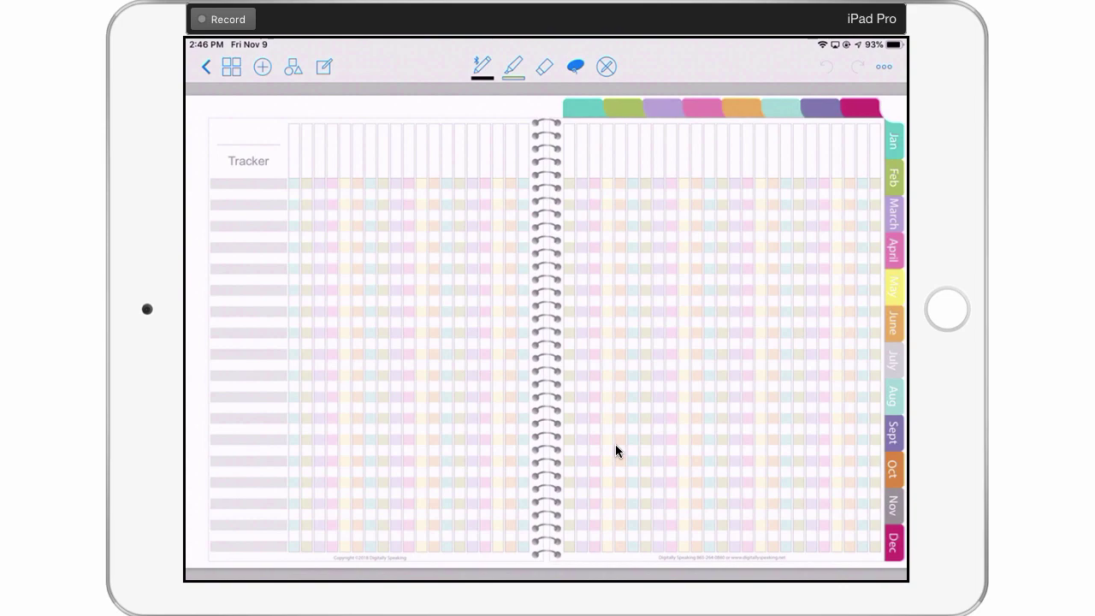
Step: Switch to Mail and find the download links in the Digitally Speaking order-complete email
{"action": "key", "text": "super+h"}
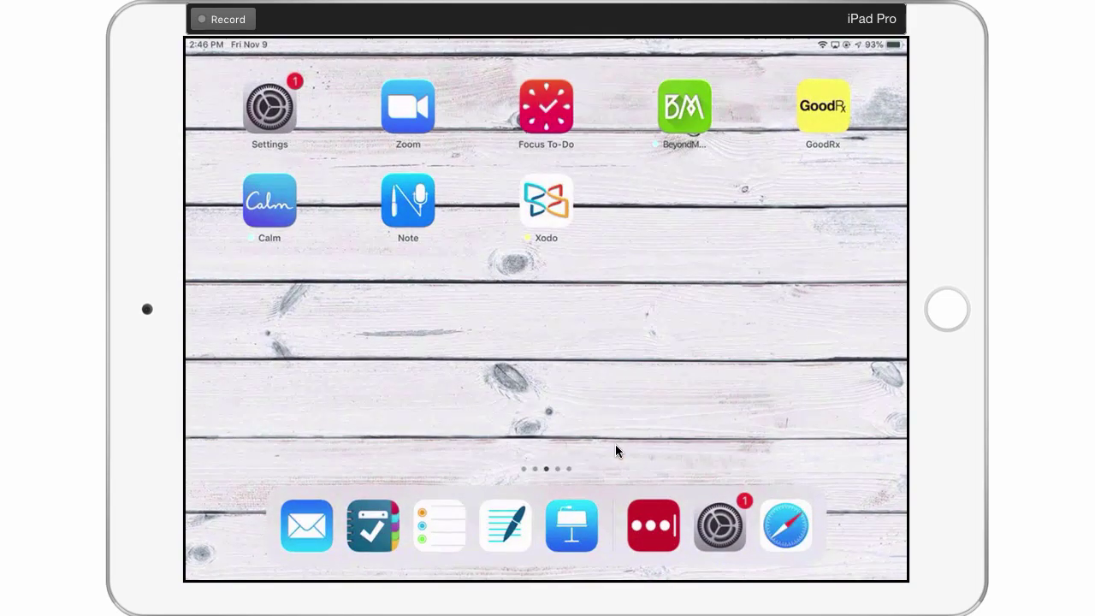
{"action": "key", "text": "super+Tab"}
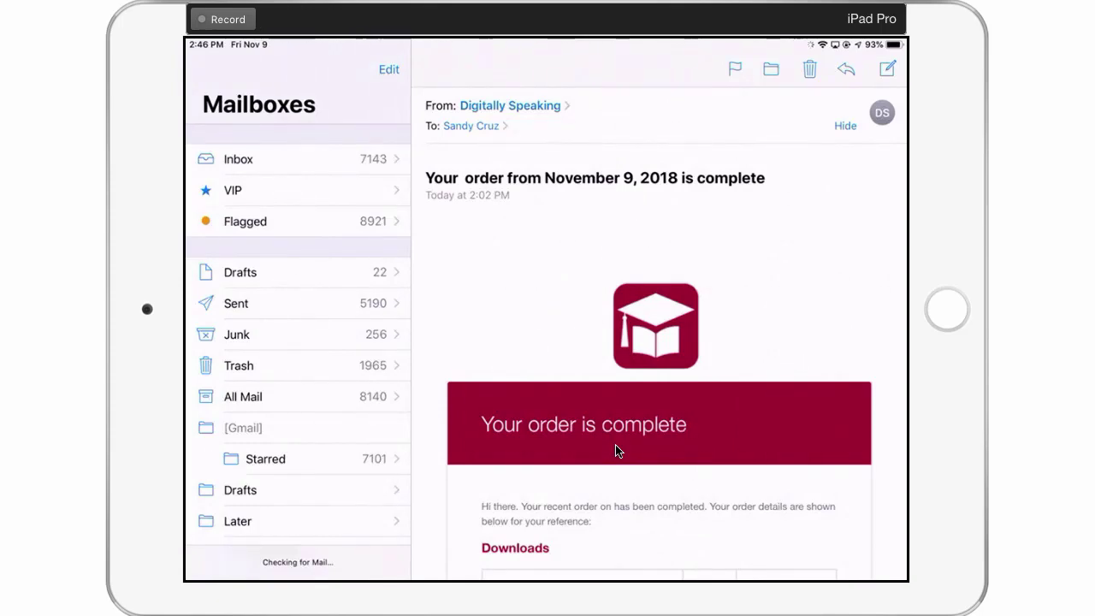
{"action": "scroll", "coordinate": [618, 451], "scroll_direction": "down", "scroll_amount": 5}
{"action": "scroll", "coordinate": [617, 451], "scroll_direction": "up", "scroll_amount": 5}
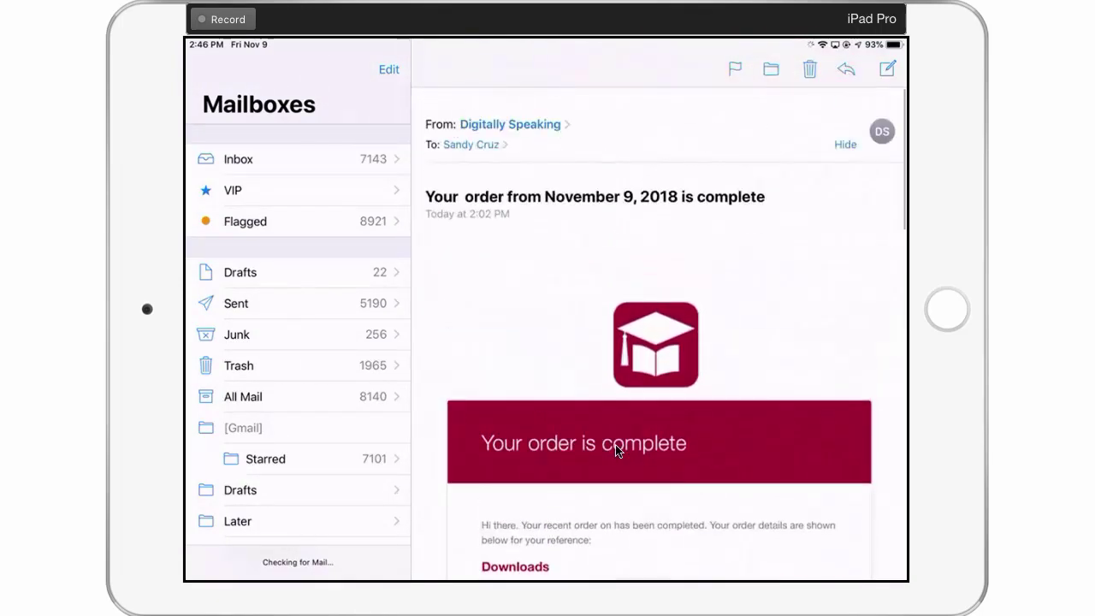
{"action": "scroll", "coordinate": [618, 451], "scroll_direction": "down", "scroll_amount": 1}
{"action": "scroll", "coordinate": [616, 447], "scroll_direction": "down", "scroll_amount": 5}
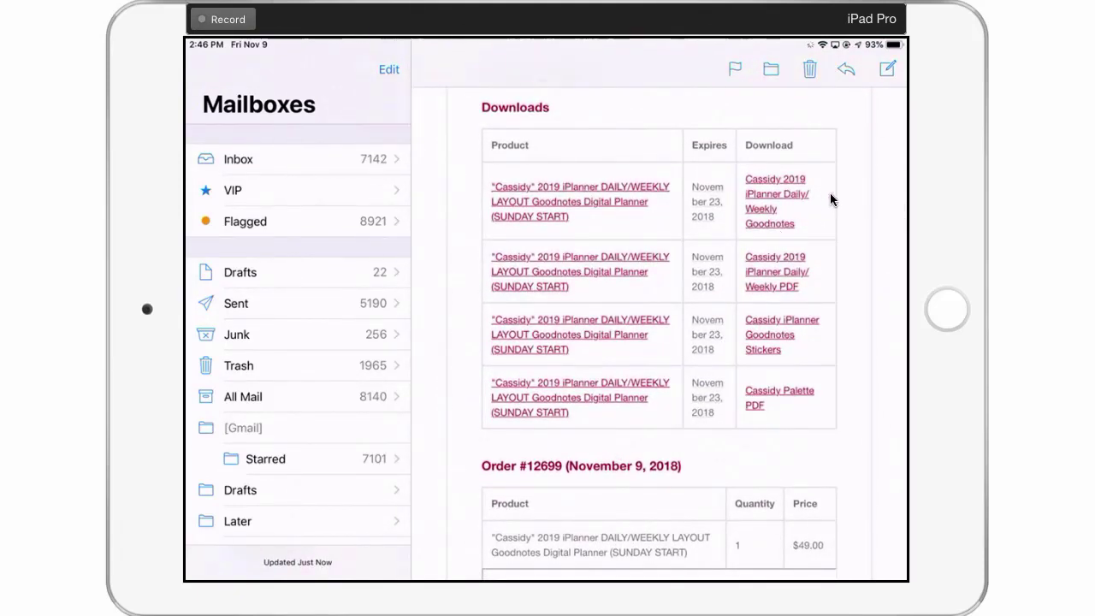
Step: Download the Cassidy Daily/Weekly Goodnotes file from the email link and import it into L2019 under iPlanner in GoodNotes
{"action": "left_click", "coordinate": [796, 228]}
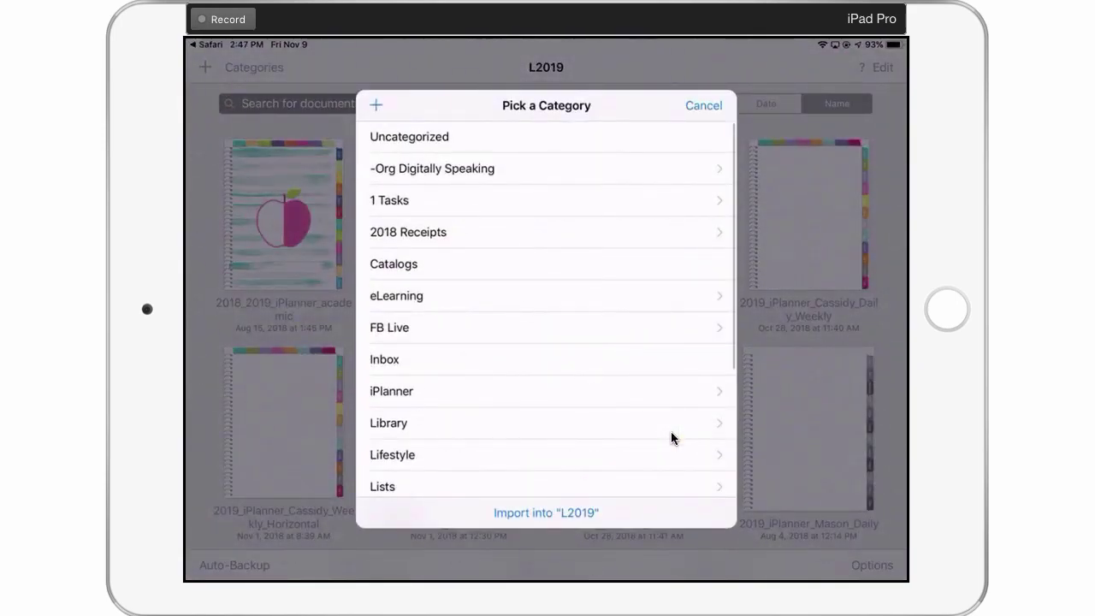
{"action": "left_click", "coordinate": [671, 431]}
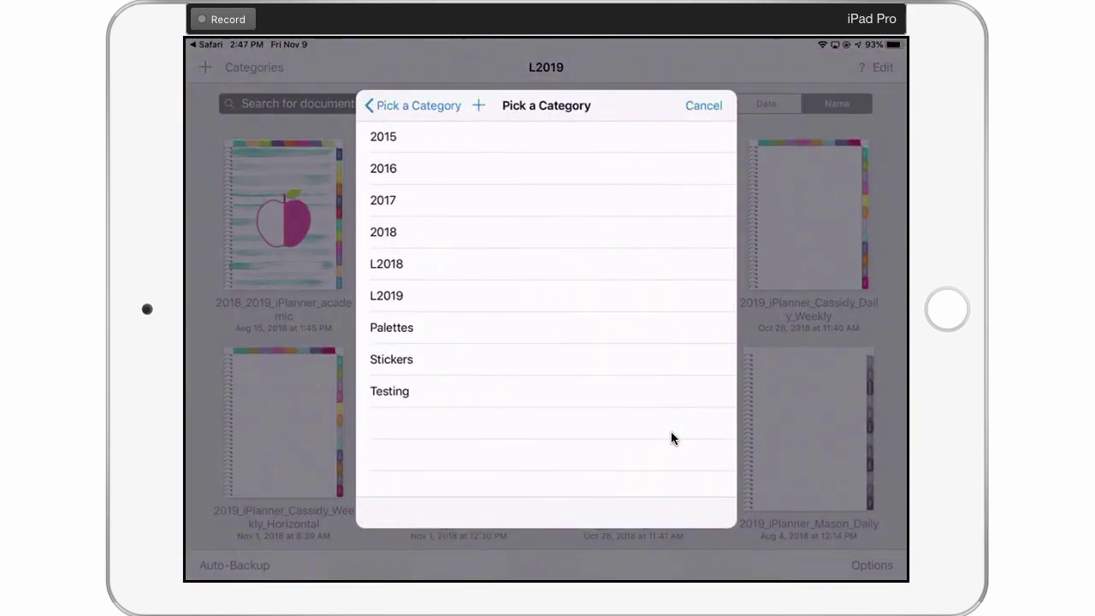
{"action": "left_click", "coordinate": [386, 295]}
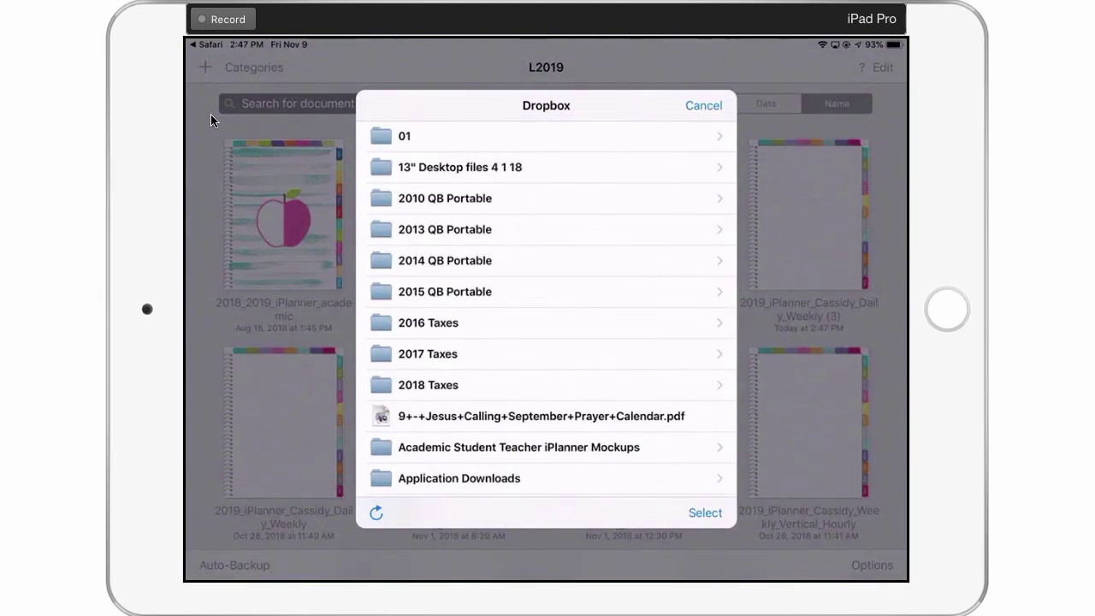
Step: Import ds_slc_cassidy_palette.pdf from Dropbox, using the ds_slc_cassidy_palette 2 folder inside Import to Goodnotes
{"action": "scroll", "coordinate": [546, 308], "scroll_direction": "down", "scroll_amount": 5}
{"action": "scroll", "coordinate": [546, 308], "scroll_direction": "down", "scroll_amount": 15}
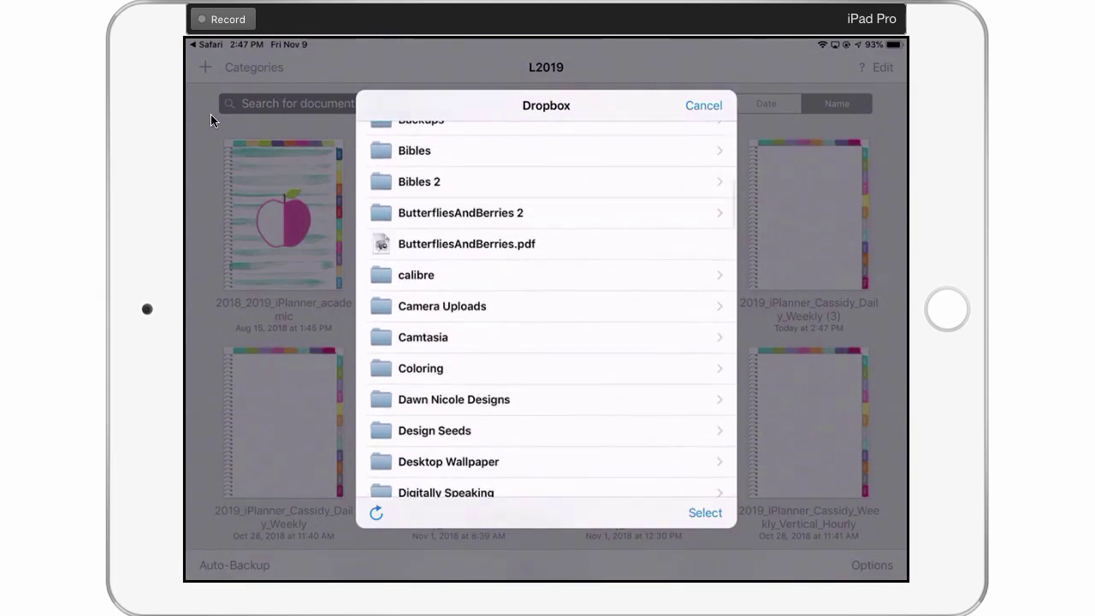
{"action": "scroll", "coordinate": [546, 308], "scroll_direction": "down", "scroll_amount": 1}
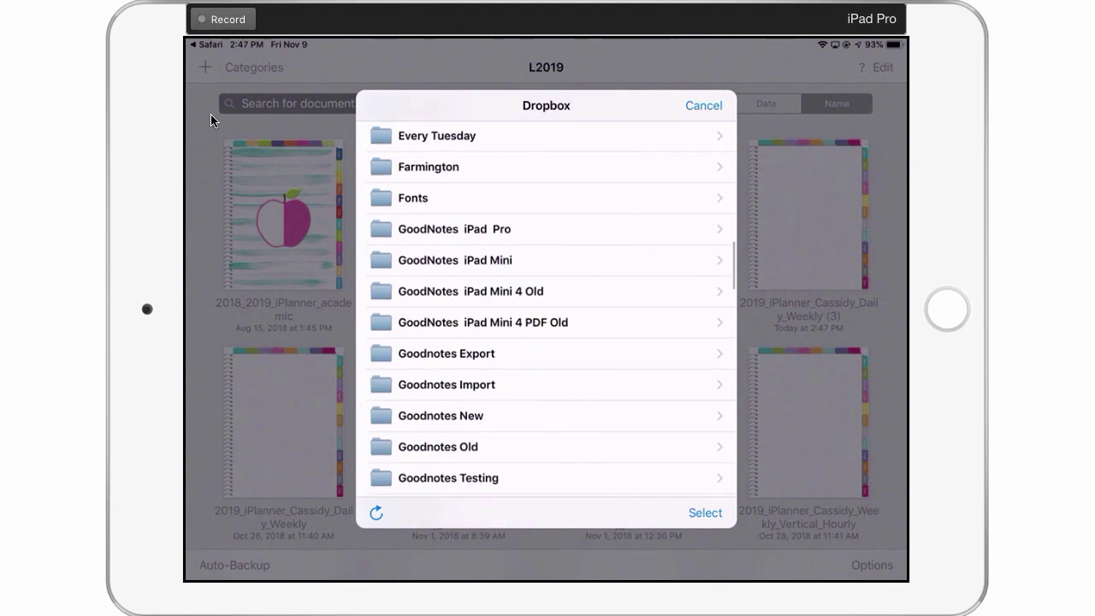
{"action": "scroll", "coordinate": [546, 308], "scroll_direction": "down", "scroll_amount": 5}
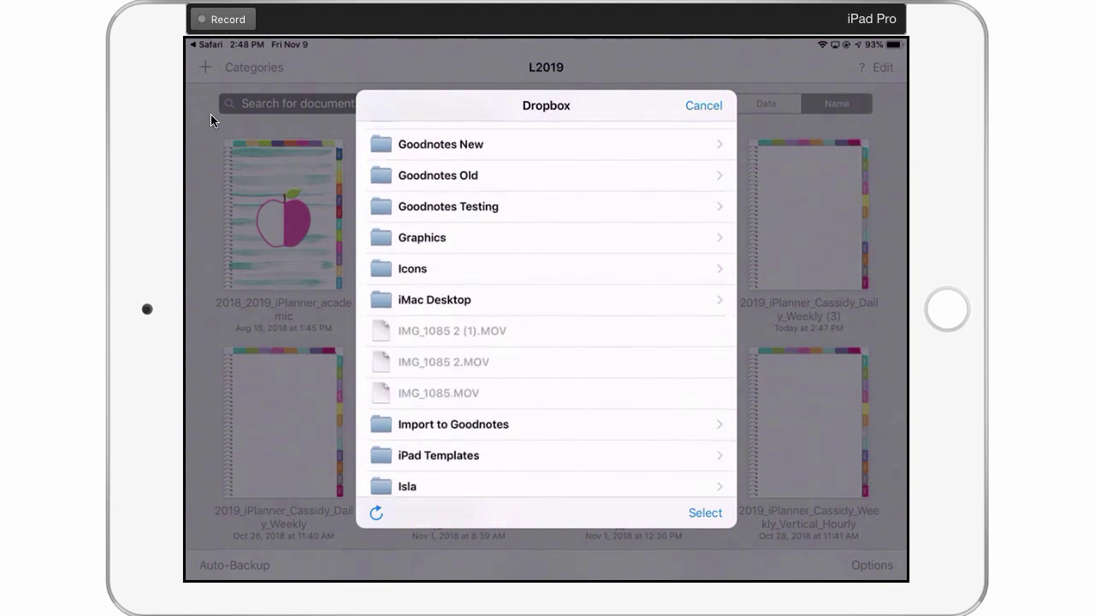
{"action": "scroll", "coordinate": [546, 308], "scroll_direction": "down", "scroll_amount": 3}
{"action": "left_click", "coordinate": [454, 297]}
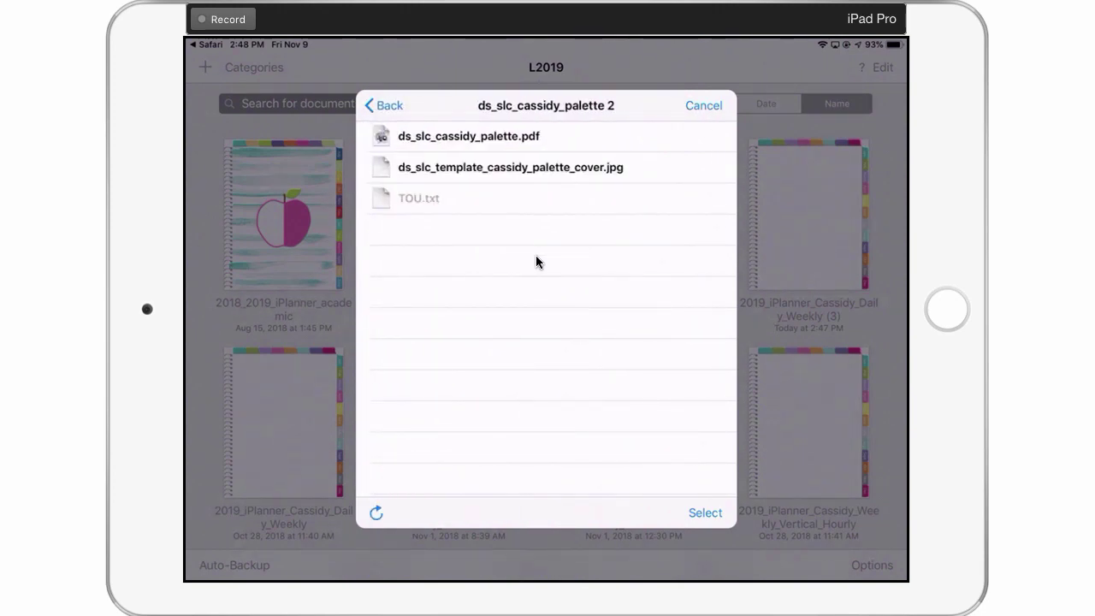
{"action": "left_click", "coordinate": [483, 136]}
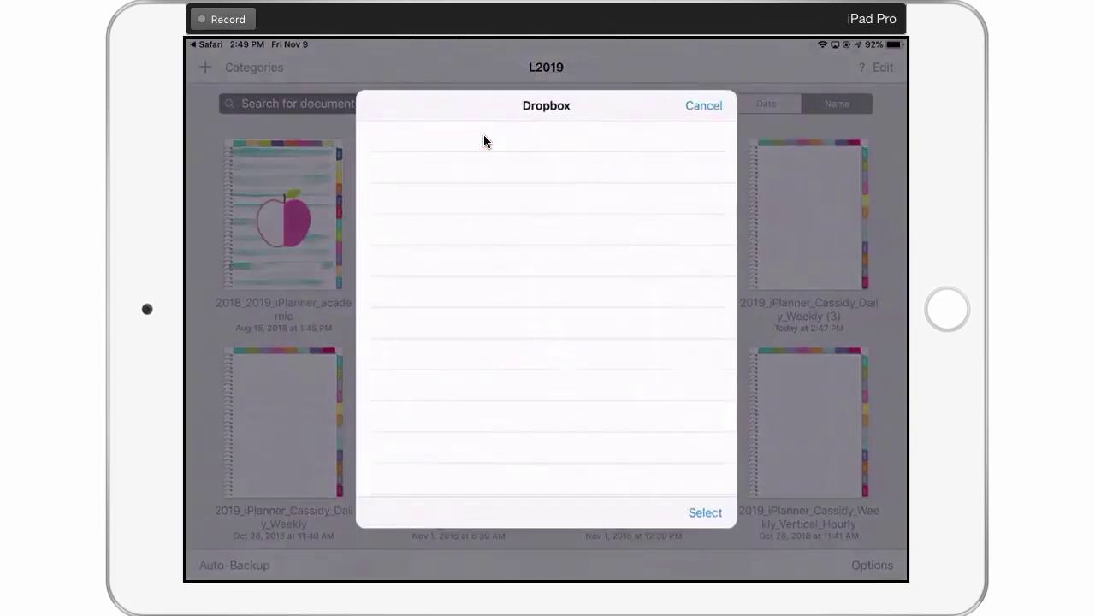
Step: Import ds_slc_cassidy_stickers from the Dropbox folders into GoodNotes
{"action": "scroll", "coordinate": [484, 135], "scroll_direction": "down", "scroll_amount": 10}
{"action": "scroll", "coordinate": [484, 141], "scroll_direction": "down", "scroll_amount": 10}
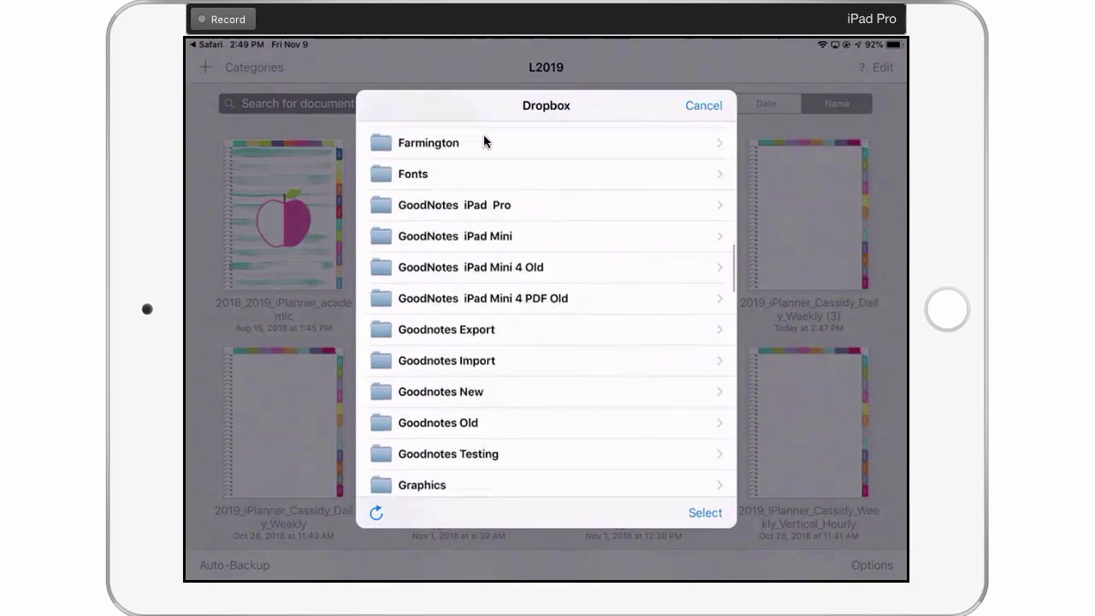
{"action": "left_click", "coordinate": [454, 329]}
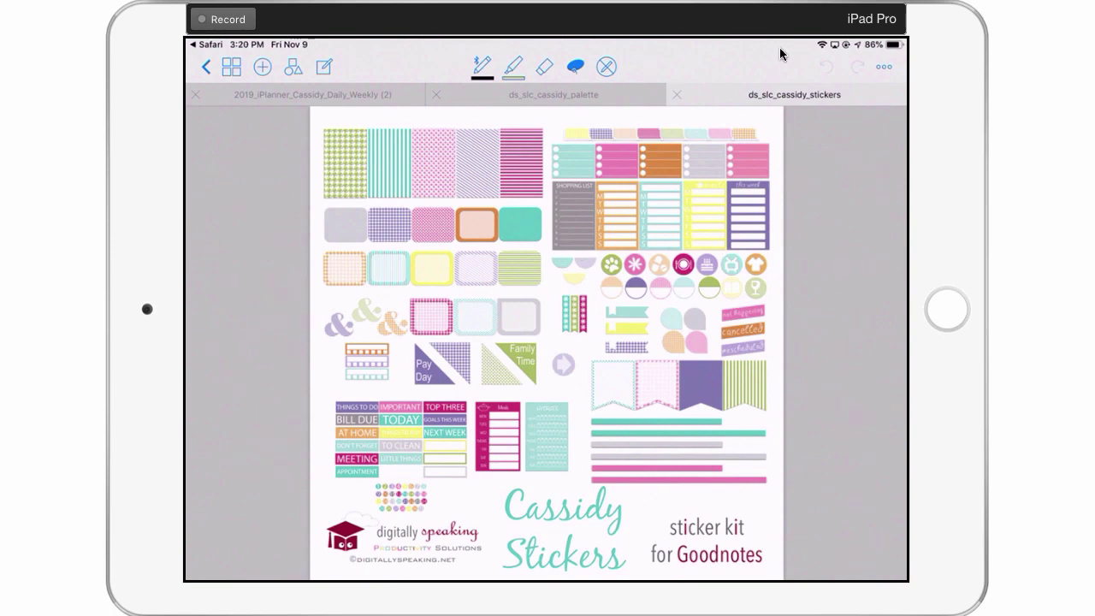
Step: Examine the round icon, half-filled circle, teardrop and banner stickers up close on the Cassidy sticker sheet
{"action": "scroll", "coordinate": [753, 287], "scroll_direction": "up", "scroll_amount": 5}
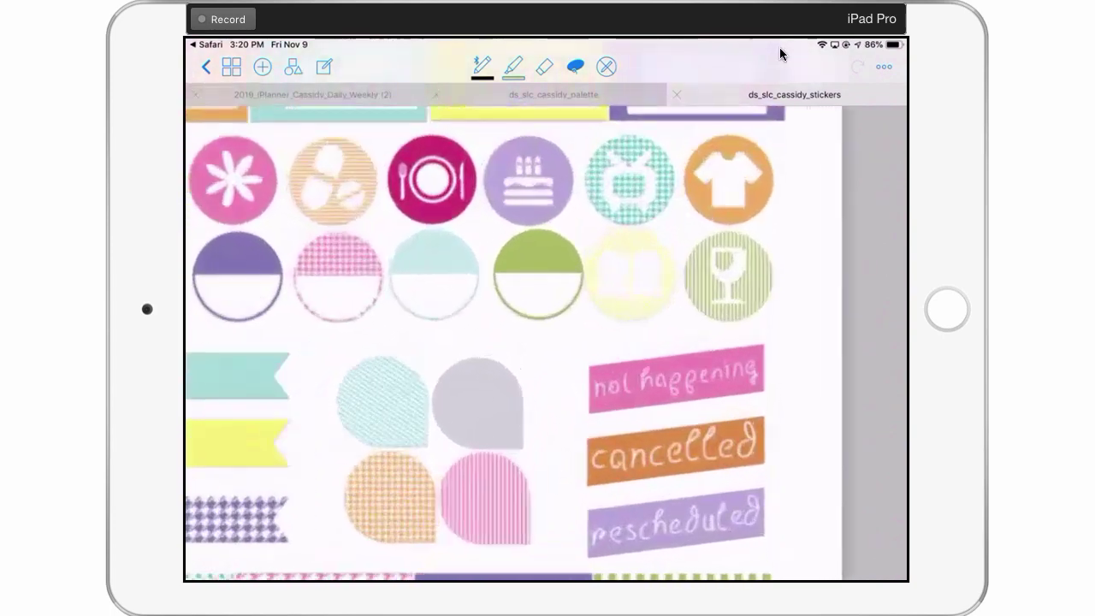
{"action": "scroll", "coordinate": [804, 332], "scroll_direction": "up", "scroll_amount": 4}
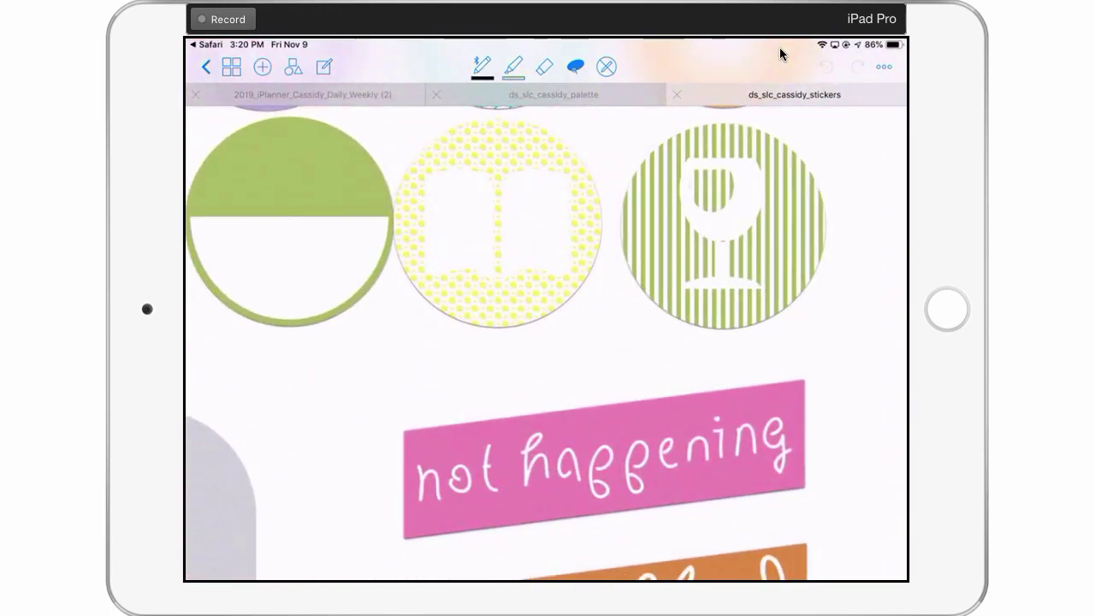
{"action": "scroll", "coordinate": [838, 211], "scroll_direction": "up", "scroll_amount": 3}
{"action": "scroll", "coordinate": [548, 342], "scroll_direction": "up", "scroll_amount": 2}
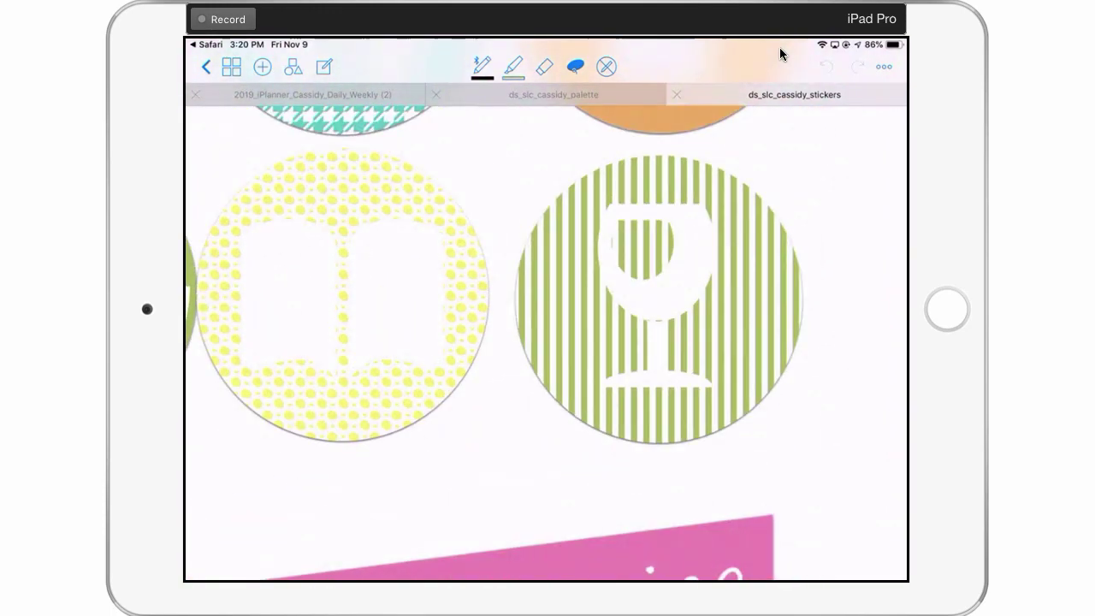
{"action": "left_click_drag", "start_coordinate": [357, 356], "coordinate": [376, 361]}
{"action": "scroll", "coordinate": [548, 343], "scroll_direction": "left", "scroll_amount": 4}
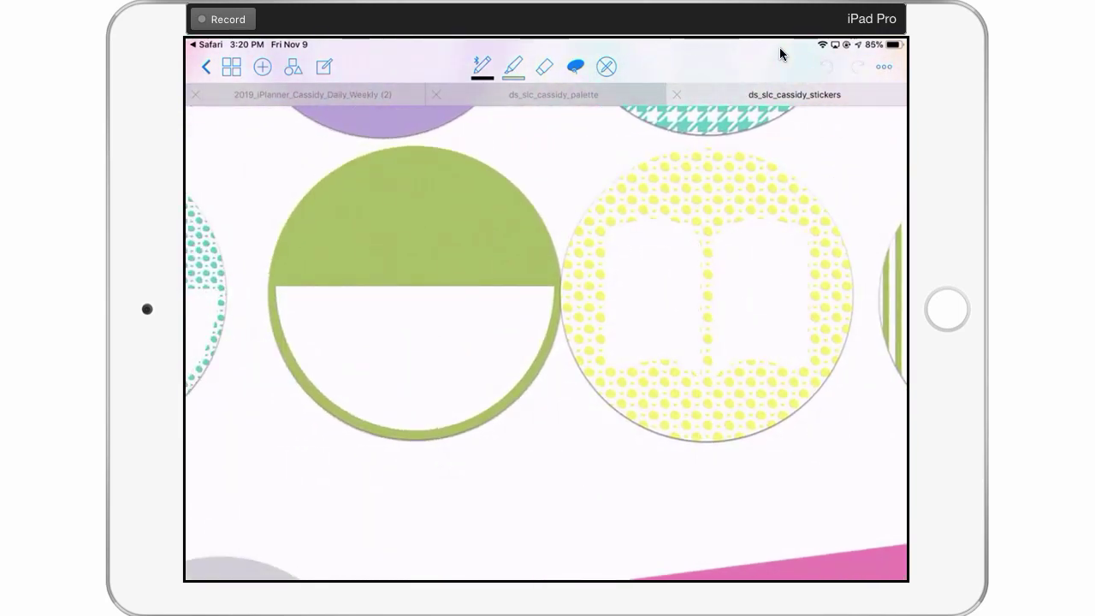
{"action": "scroll", "coordinate": [761, 350], "scroll_direction": "down", "scroll_amount": 3}
{"action": "scroll", "coordinate": [546, 342], "scroll_direction": "down", "scroll_amount": 3}
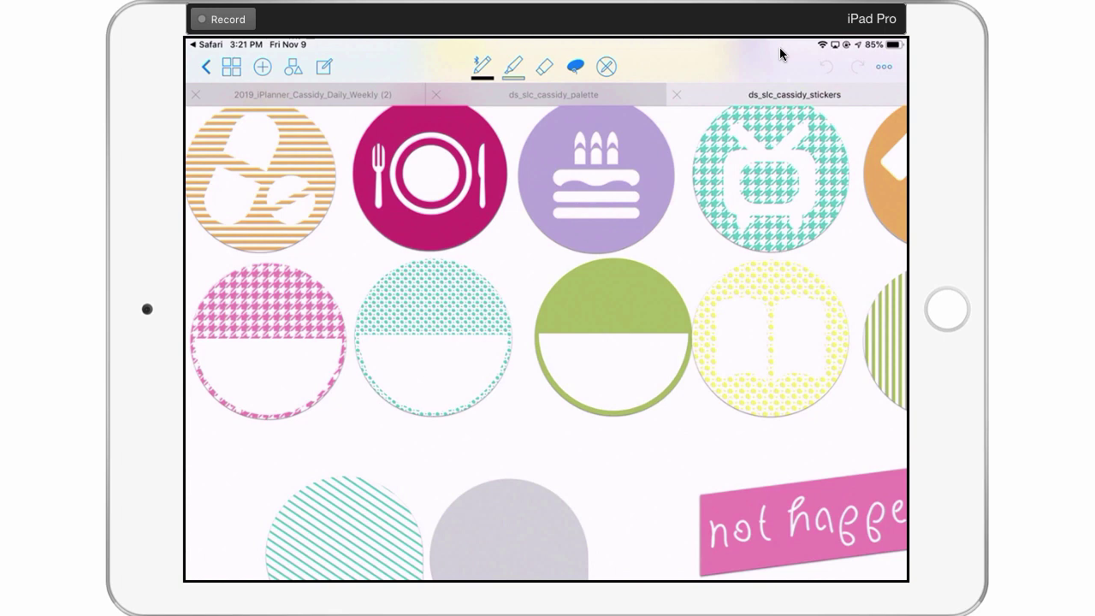
{"action": "scroll", "coordinate": [546, 343], "scroll_direction": "down", "scroll_amount": 5}
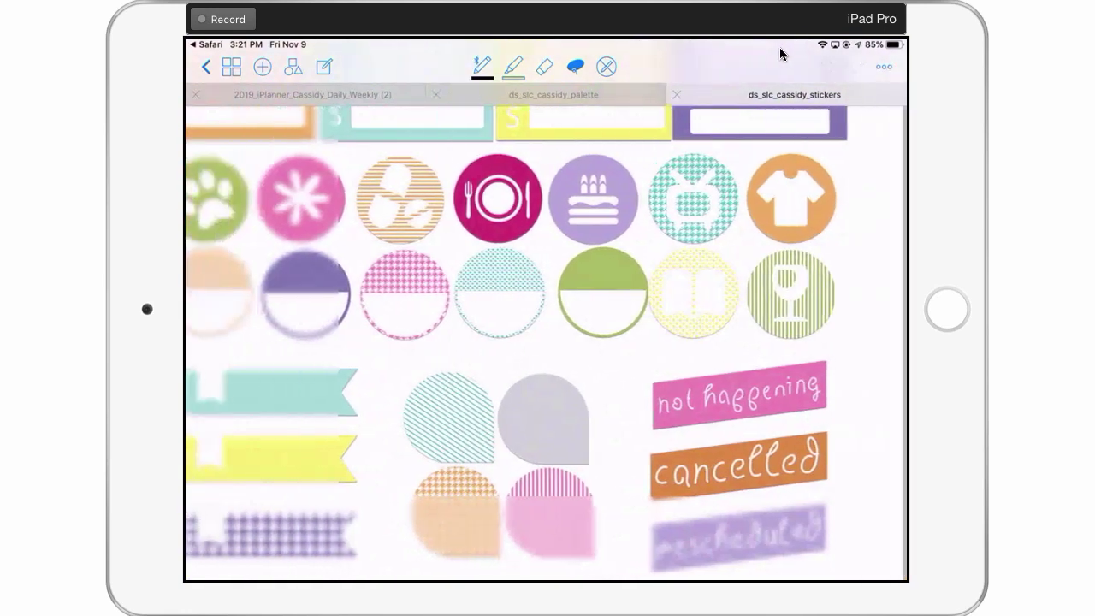
{"action": "scroll", "coordinate": [546, 343], "scroll_direction": "up", "scroll_amount": 3}
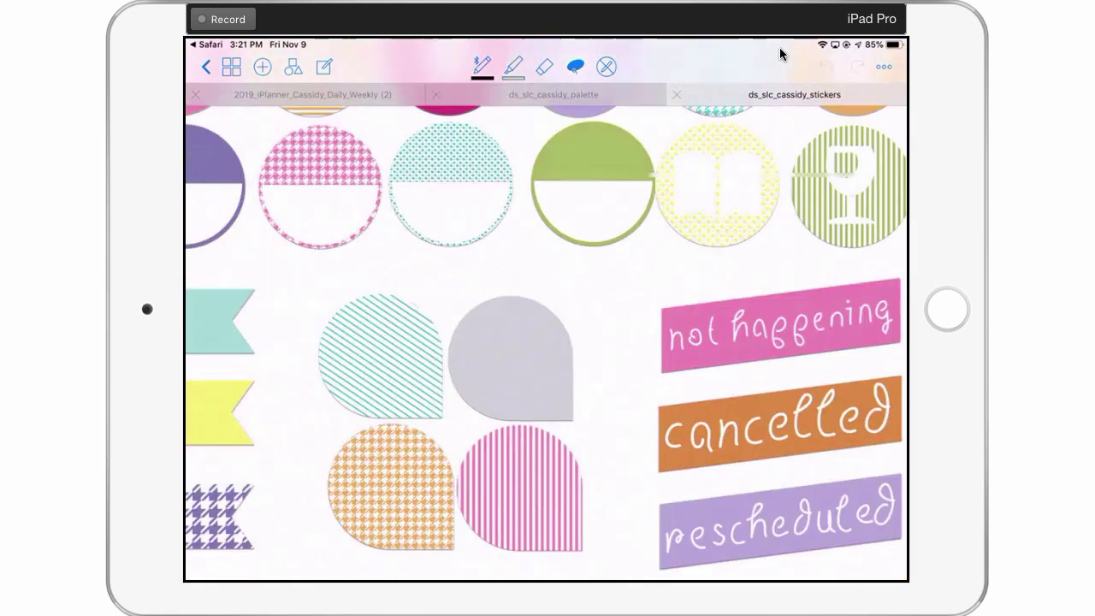
Step: Try enlarging the orange houndstooth teardrop sticker to several times its size and inspect its pattern
{"action": "left_click_drag", "start_coordinate": [571, 302], "coordinate": [598, 317]}
{"action": "key", "text": "super+z"}
{"action": "mouse_move", "coordinate": [419, 448]}
{"action": "left_mouse_down"}
{"action": "mouse_move", "coordinate": [351, 515]}
{"action": "mouse_move", "coordinate": [389, 529]}
{"action": "mouse_move", "coordinate": [415, 449]}
{"action": "left_mouse_up"}
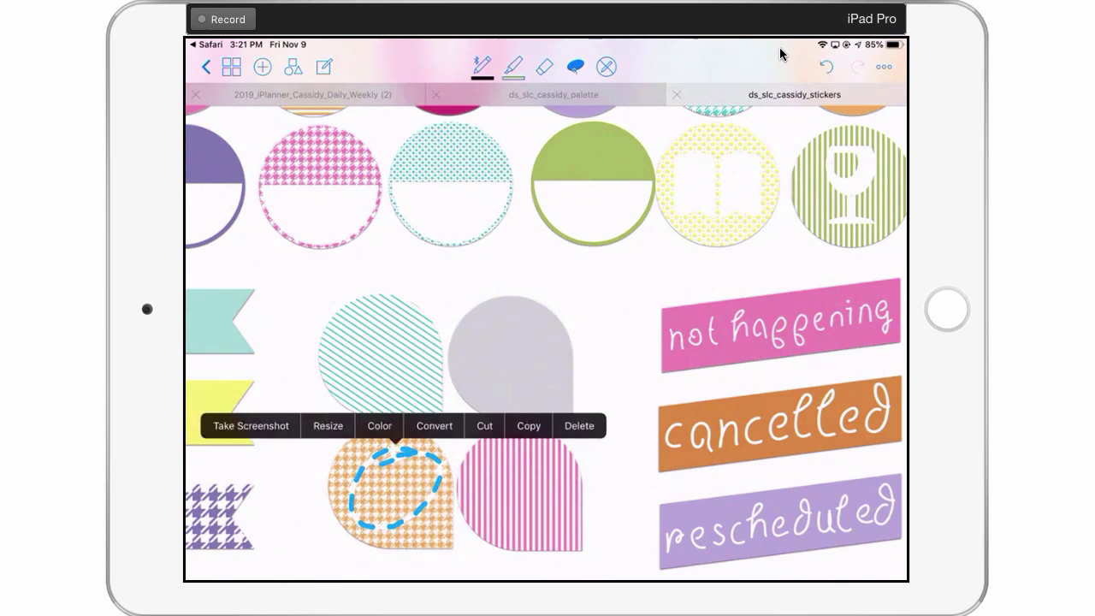
{"action": "left_click", "coordinate": [327, 426]}
{"action": "left_click_drag", "start_coordinate": [463, 414], "coordinate": [718, 159]}
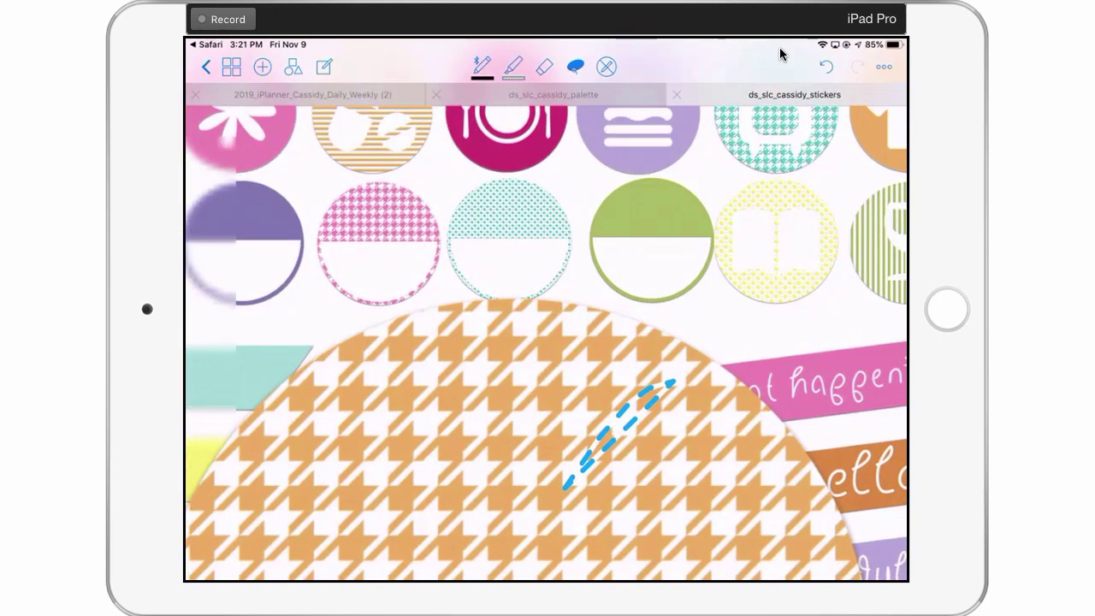
{"action": "scroll", "coordinate": [546, 342], "scroll_direction": "down", "scroll_amount": 4}
{"action": "scroll", "coordinate": [546, 342], "scroll_direction": "right", "scroll_amount": 4}
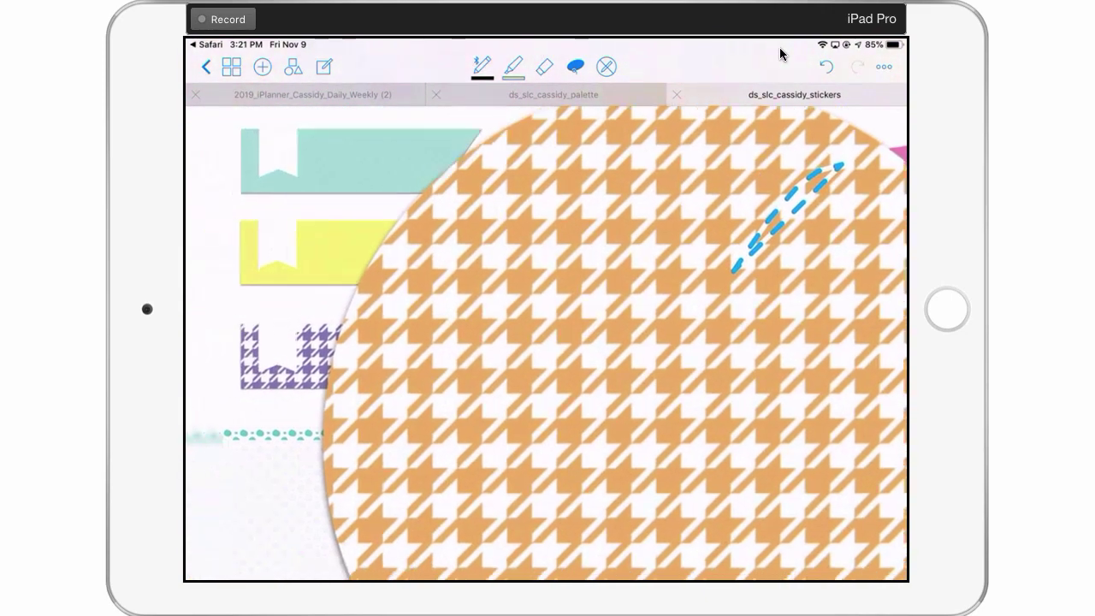
{"action": "scroll", "coordinate": [546, 342], "scroll_direction": "up", "scroll_amount": 3}
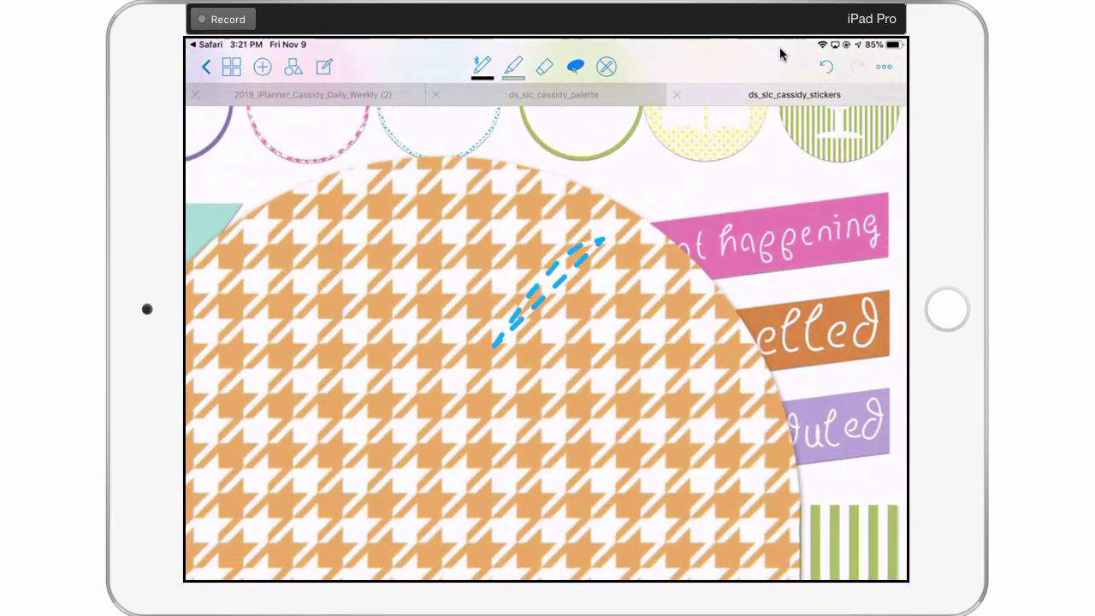
{"action": "scroll", "coordinate": [546, 343], "scroll_direction": "down", "scroll_amount": 3}
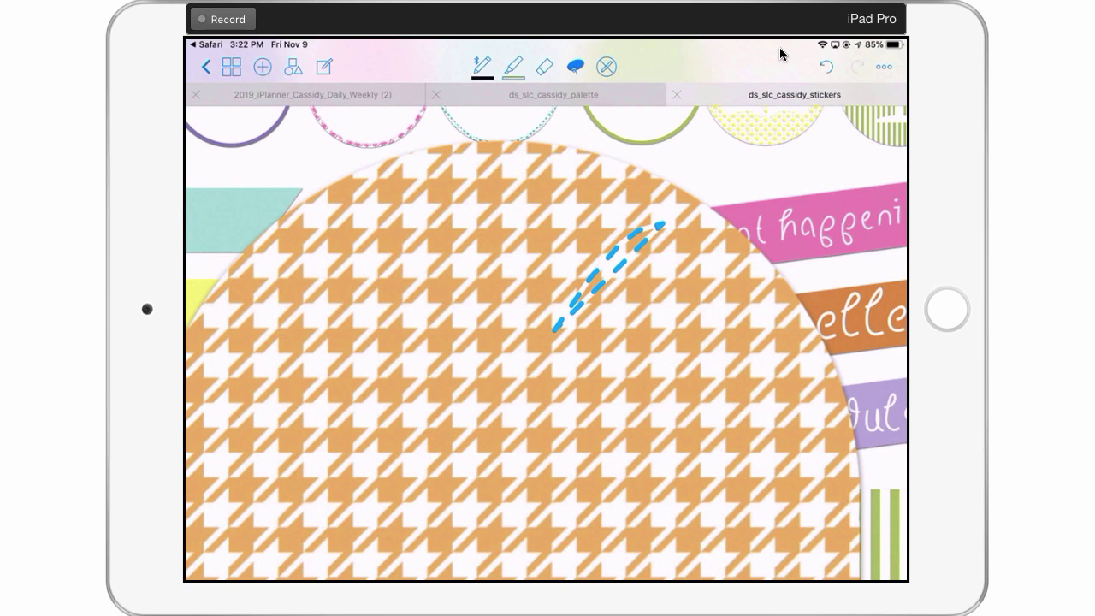
{"action": "scroll", "coordinate": [546, 342], "scroll_direction": "down", "scroll_amount": 5}
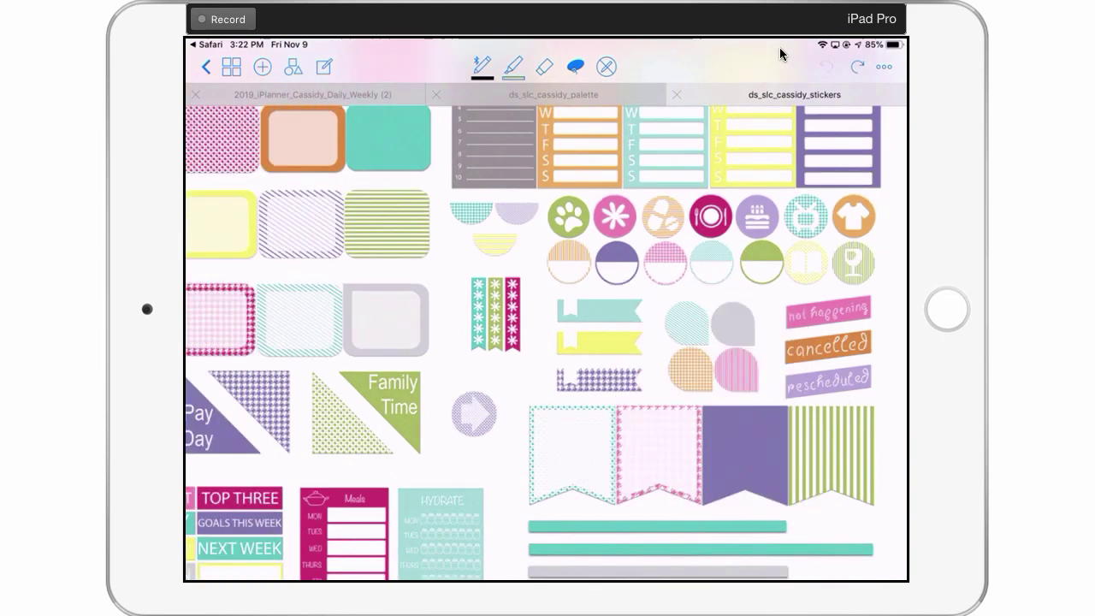
Step: Look over the whole Cassidy sticker sheet and the Simple Use License page that follows it
{"action": "scroll", "coordinate": [753, 351], "scroll_direction": "up", "scroll_amount": 5}
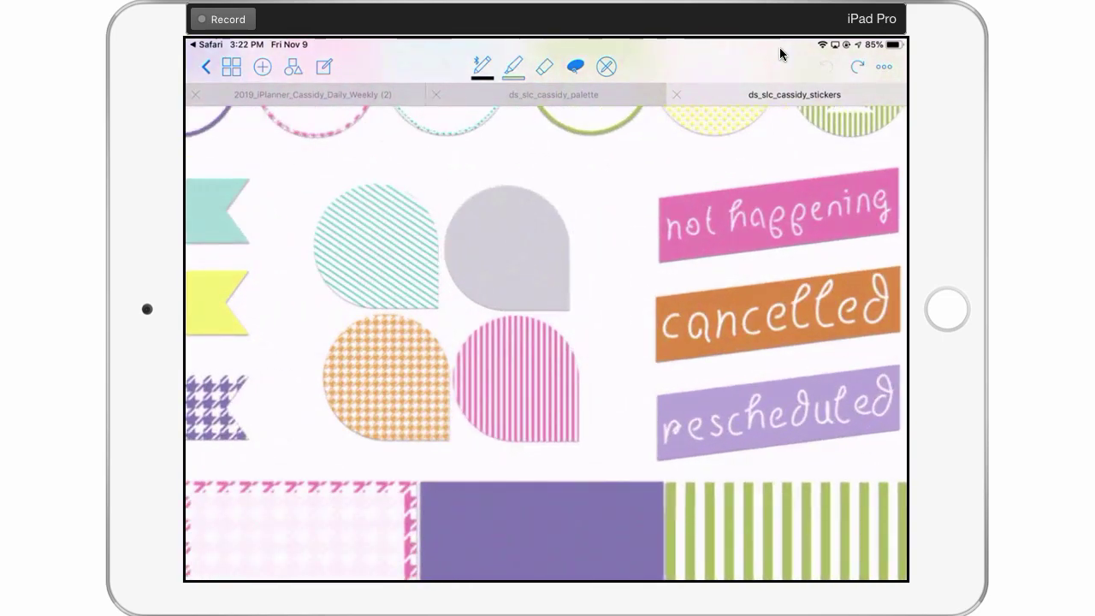
{"action": "scroll", "coordinate": [546, 342], "scroll_direction": "down", "scroll_amount": 6}
{"action": "scroll", "coordinate": [546, 342], "scroll_direction": "down", "scroll_amount": 4}
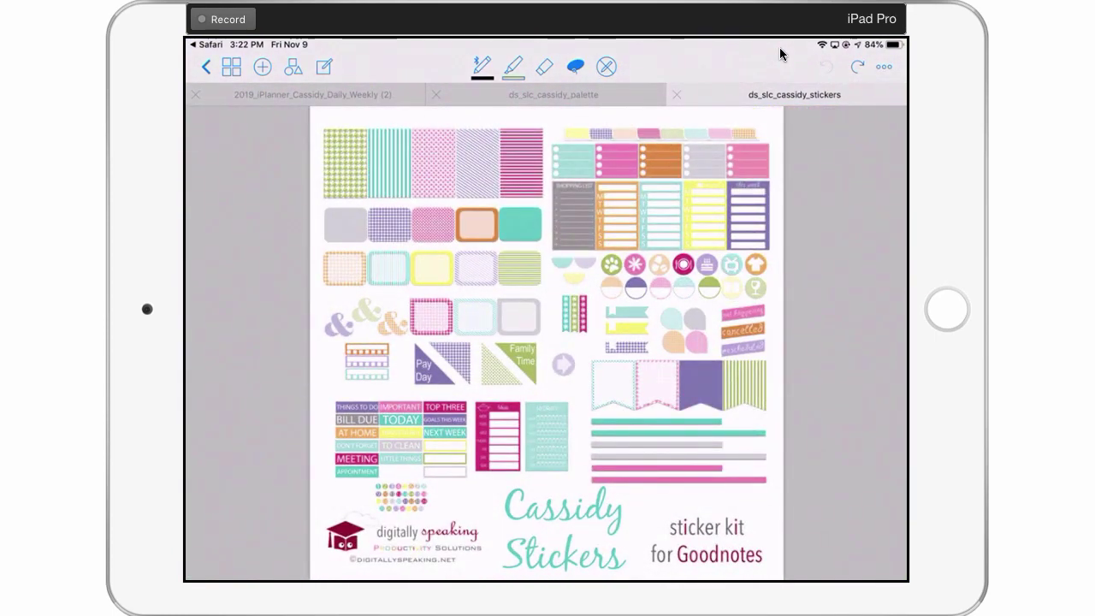
{"action": "scroll", "coordinate": [546, 342], "scroll_direction": "right", "scroll_amount": 3}
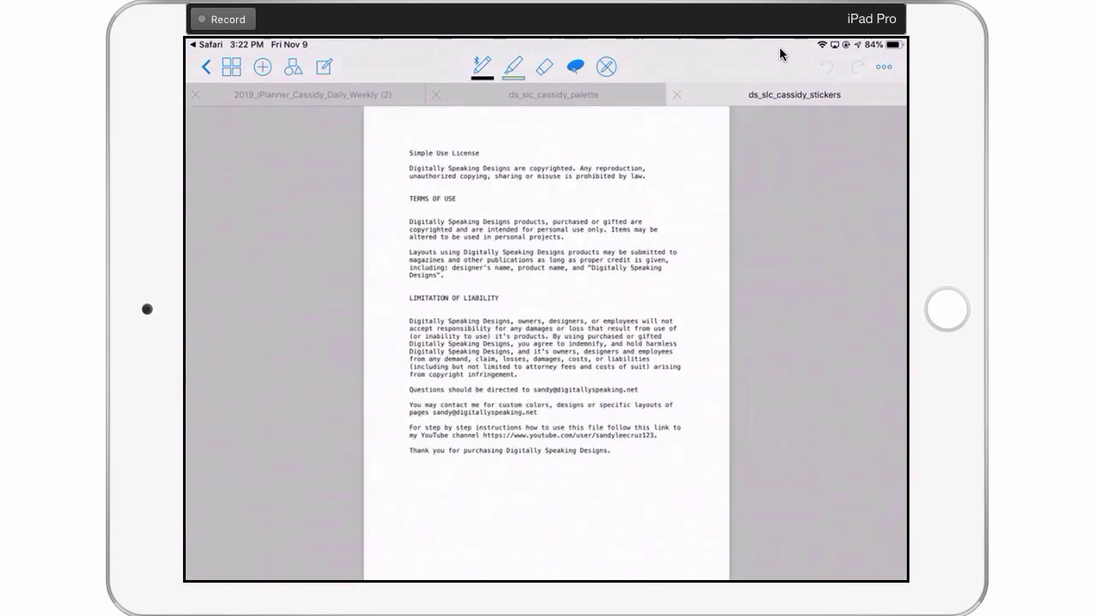
{"action": "scroll", "coordinate": [546, 342], "scroll_direction": "left", "scroll_amount": 3}
{"action": "scroll", "coordinate": [546, 342], "scroll_direction": "right", "scroll_amount": 5}
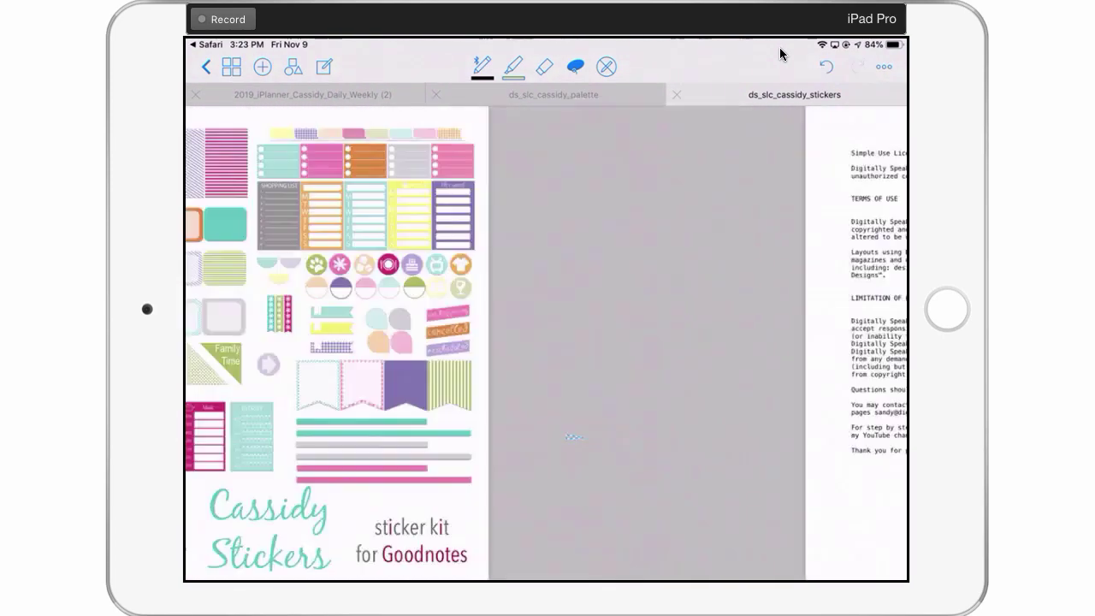
{"action": "scroll", "coordinate": [546, 342], "scroll_direction": "left", "scroll_amount": 5}
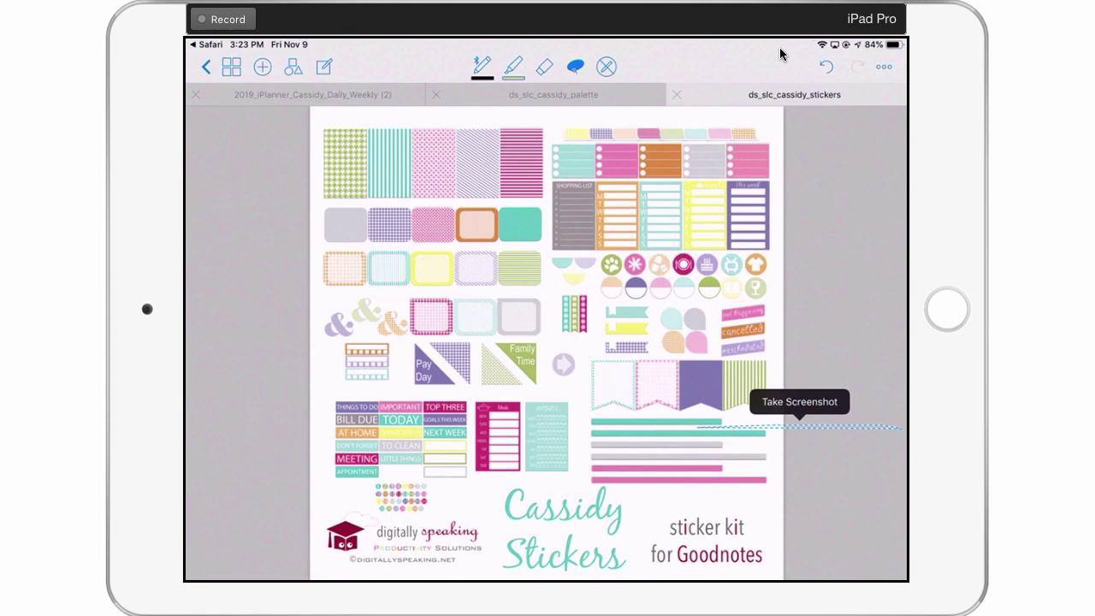
Step: Examine the weekly list, rounded box, ampersand and Pay Day stickers up close on the Cassidy sticker sheet
{"action": "scroll", "coordinate": [546, 343], "scroll_direction": "up", "scroll_amount": 5}
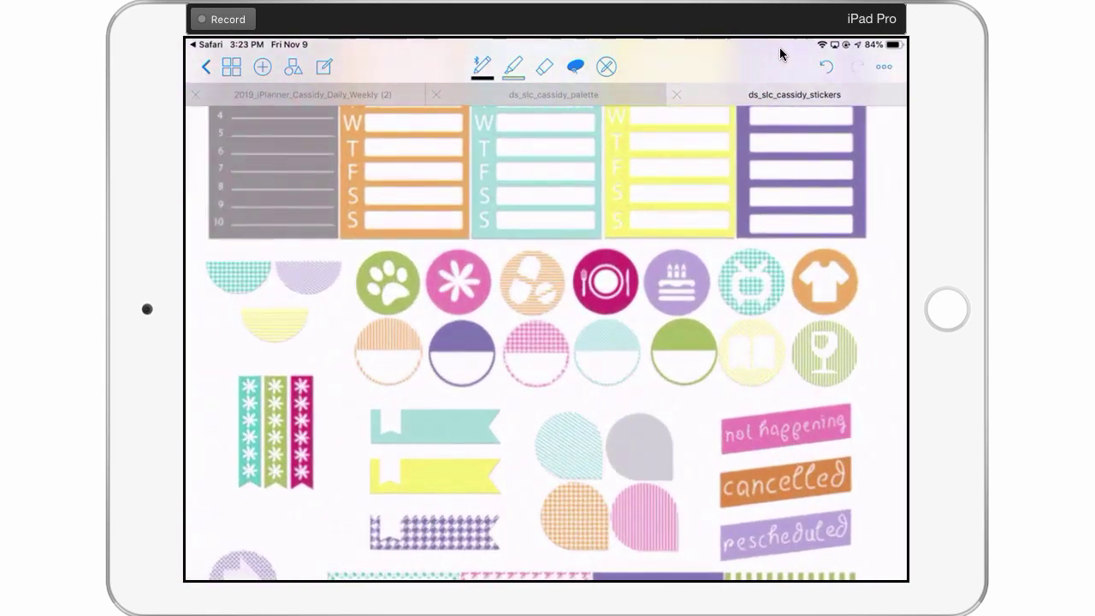
{"action": "scroll", "coordinate": [546, 342], "scroll_direction": "down", "scroll_amount": 3}
{"action": "scroll", "coordinate": [546, 342], "scroll_direction": "left", "scroll_amount": 4}
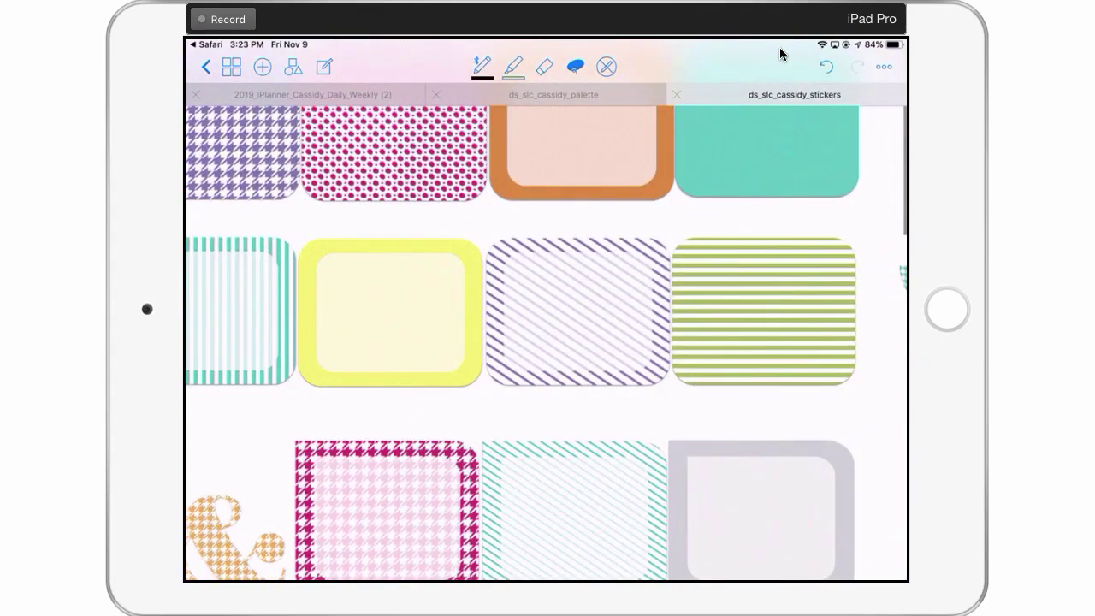
{"action": "scroll", "coordinate": [546, 343], "scroll_direction": "down", "scroll_amount": 3}
{"action": "scroll", "coordinate": [546, 342], "scroll_direction": "left", "scroll_amount": 3}
{"action": "scroll", "coordinate": [546, 342], "scroll_direction": "down", "scroll_amount": 2}
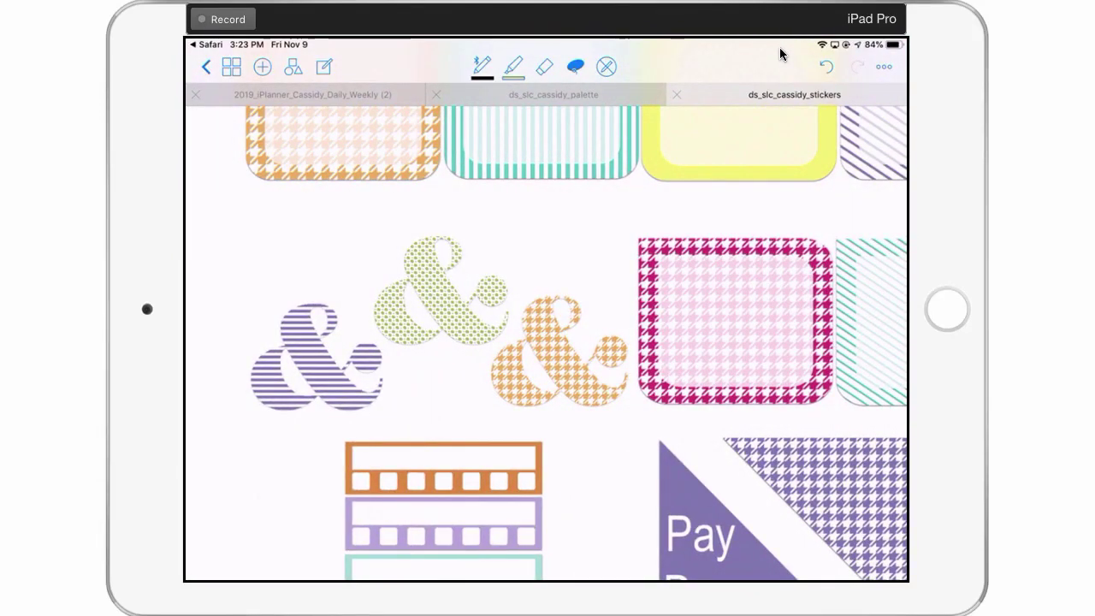
{"action": "scroll", "coordinate": [546, 342], "scroll_direction": "up", "scroll_amount": 3}
{"action": "scroll", "coordinate": [546, 343], "scroll_direction": "down", "scroll_amount": 2}
Step: Check that the Lasso Tool includes handwriting, images and text boxes, and lasso the purple striped ampersand sticker to copy it
{"action": "left_click", "coordinate": [575, 66]}
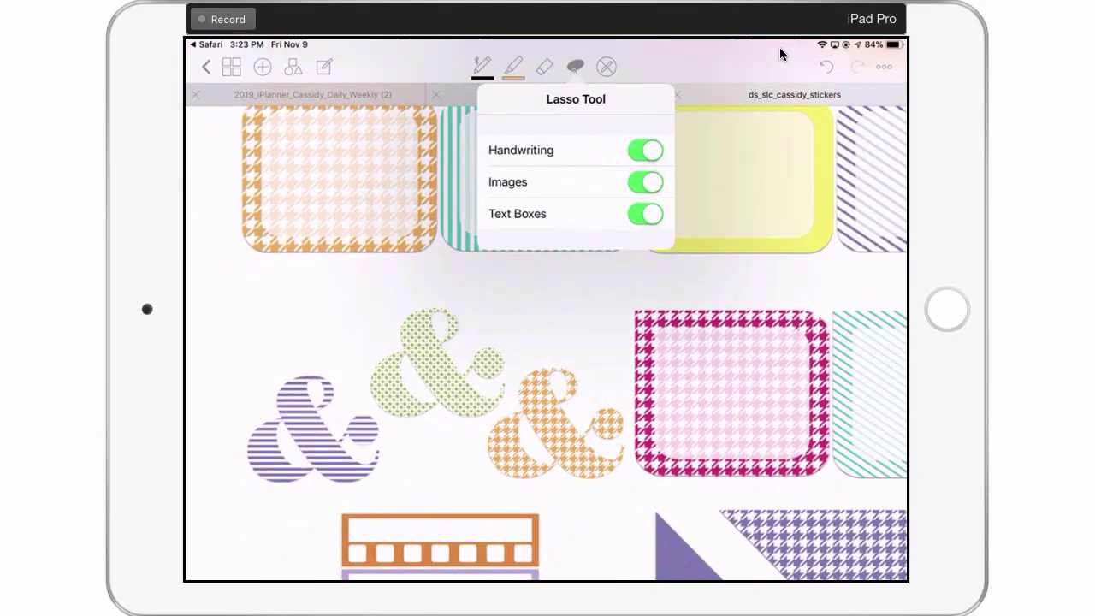
{"action": "left_click", "coordinate": [575, 67]}
{"action": "scroll", "coordinate": [546, 343], "scroll_direction": "up", "scroll_amount": 1}
{"action": "key", "text": "ctrl+z"}
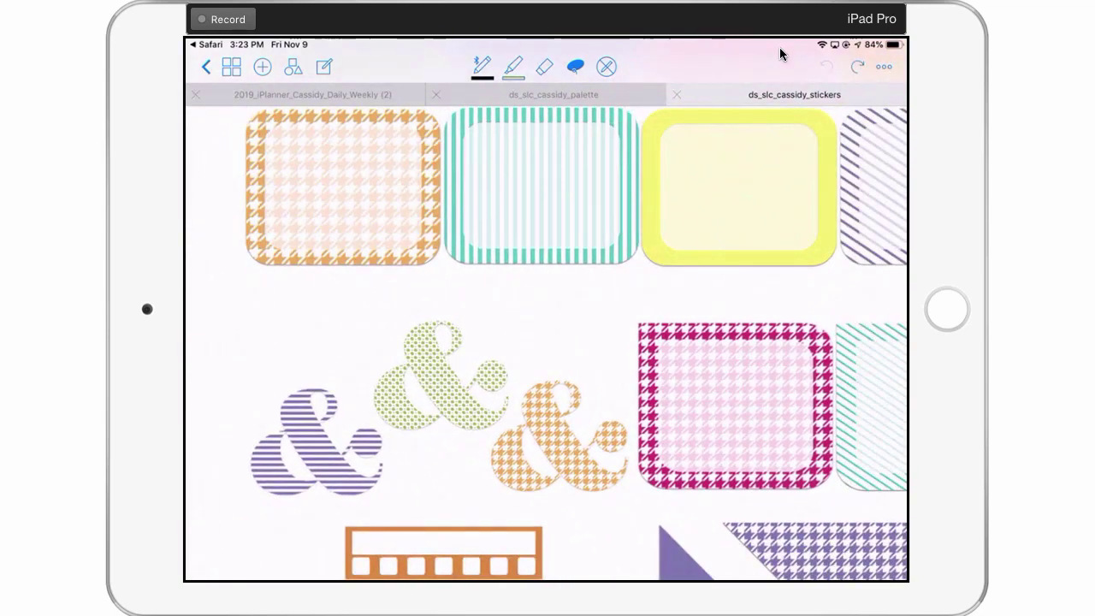
{"action": "mouse_move", "coordinate": [312, 358]}
{"action": "left_mouse_down"}
{"action": "mouse_move", "coordinate": [301, 464]}
{"action": "mouse_move", "coordinate": [245, 396]}
{"action": "left_mouse_up"}
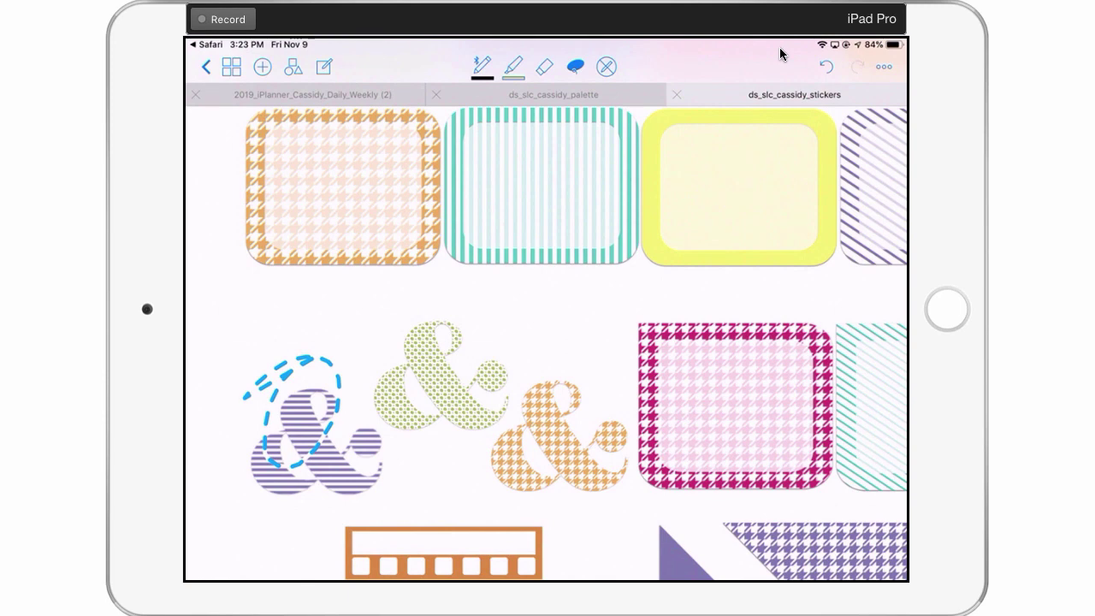
Step: Switch to the 2019_iPlanner_Cassidy_Daily_Weekly (2) planner and go to its January 2019 monthly calendar page
{"action": "left_click", "coordinate": [312, 94]}
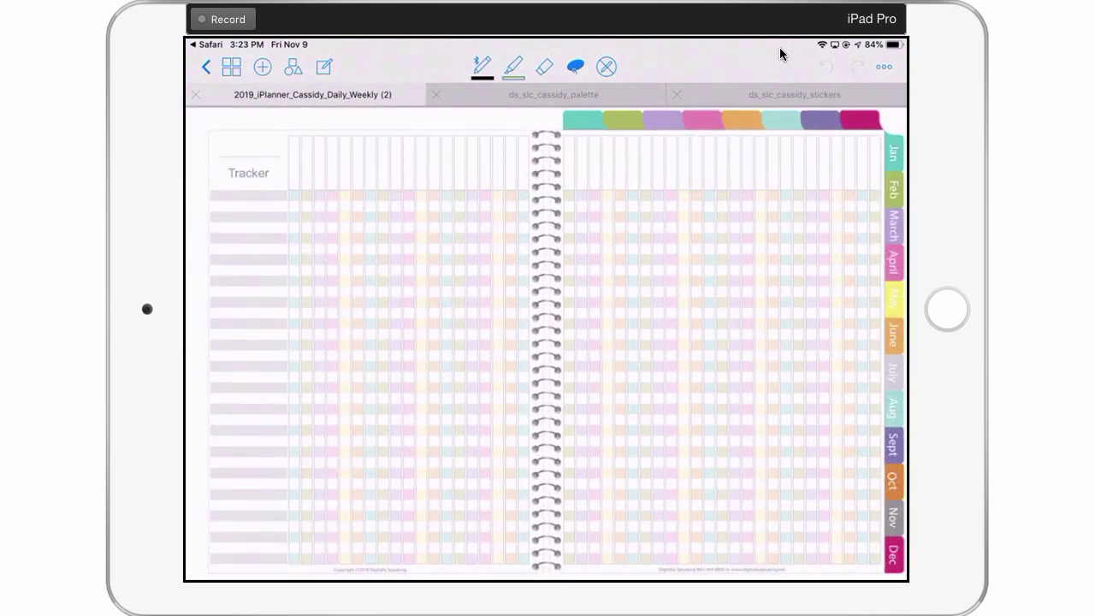
{"action": "left_click", "coordinate": [231, 67]}
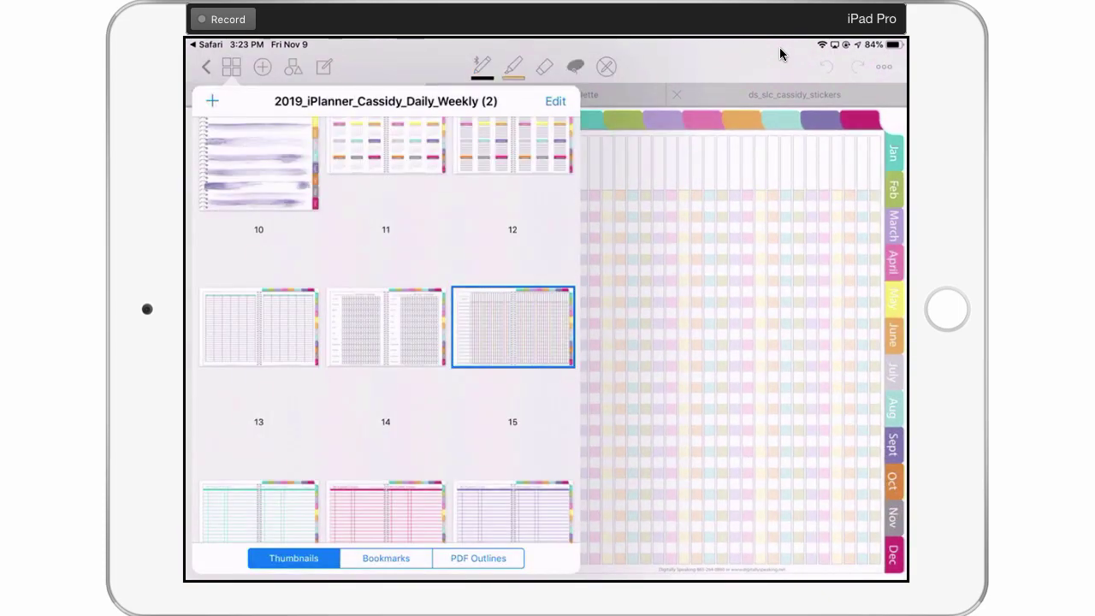
{"action": "scroll", "coordinate": [385, 334], "scroll_direction": "down", "scroll_amount": 10}
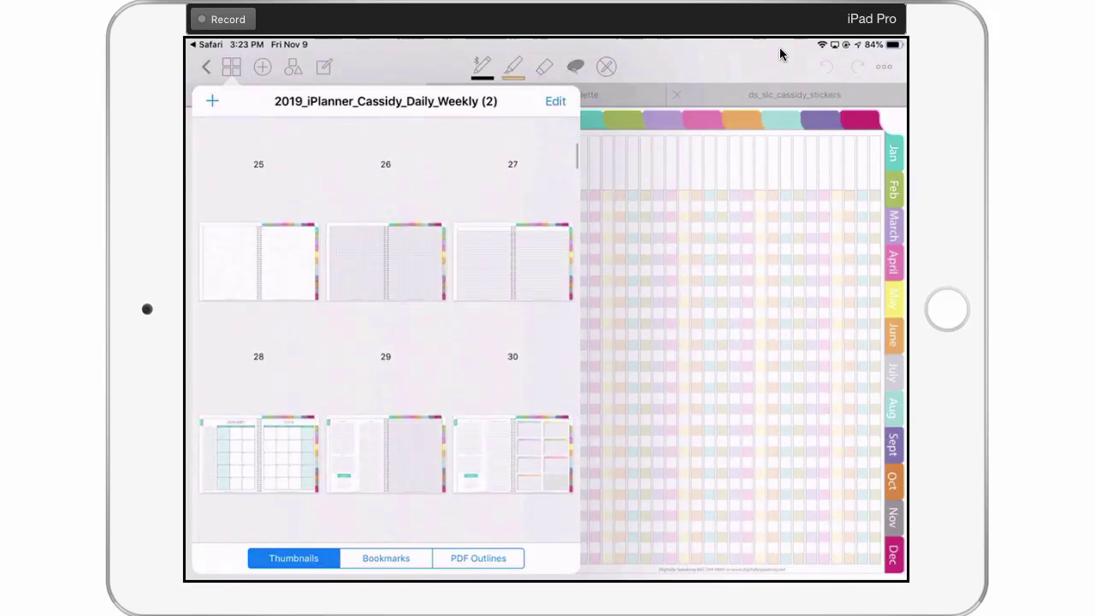
{"action": "scroll", "coordinate": [385, 334], "scroll_direction": "up", "scroll_amount": 4}
{"action": "left_click", "coordinate": [257, 215]}
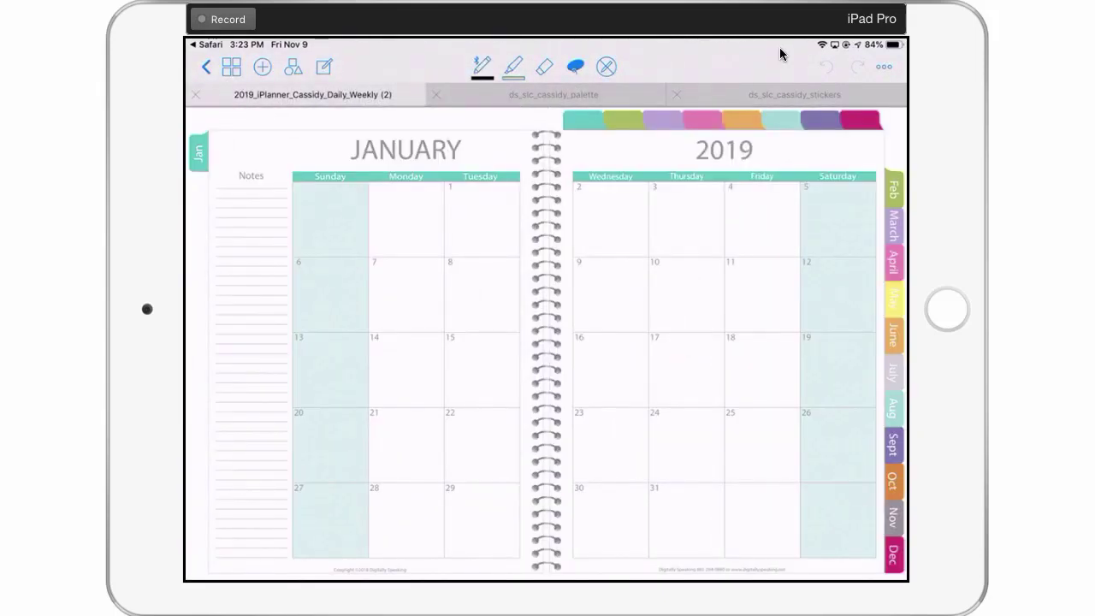
Step: Paste the purple ampersand sticker onto January 8 and enlarge it to fill the date box
{"action": "left_click", "coordinate": [487, 308]}
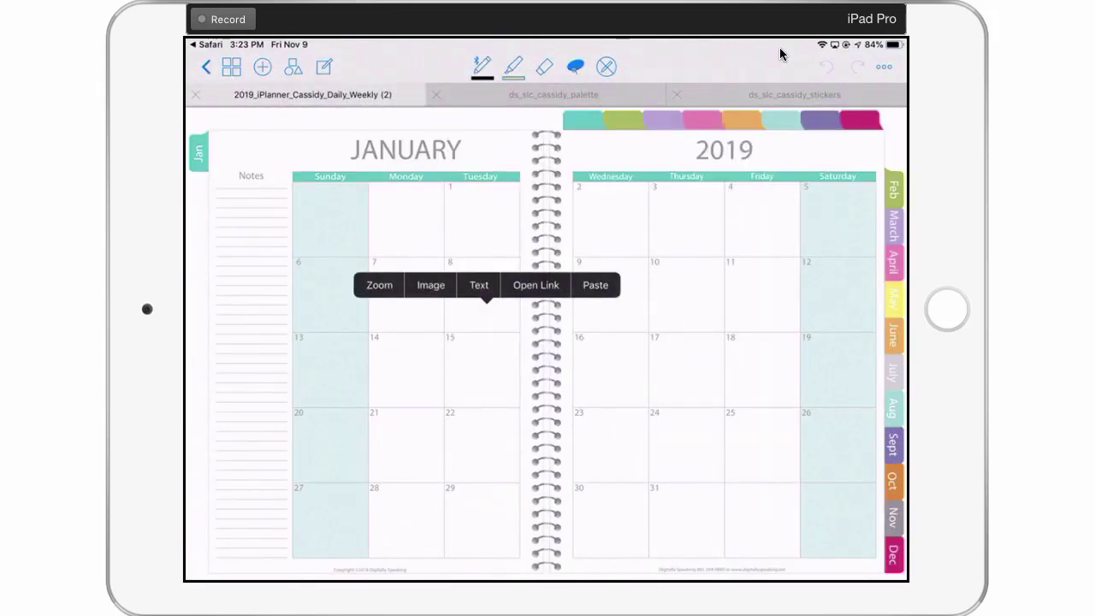
{"action": "left_click", "coordinate": [596, 285]}
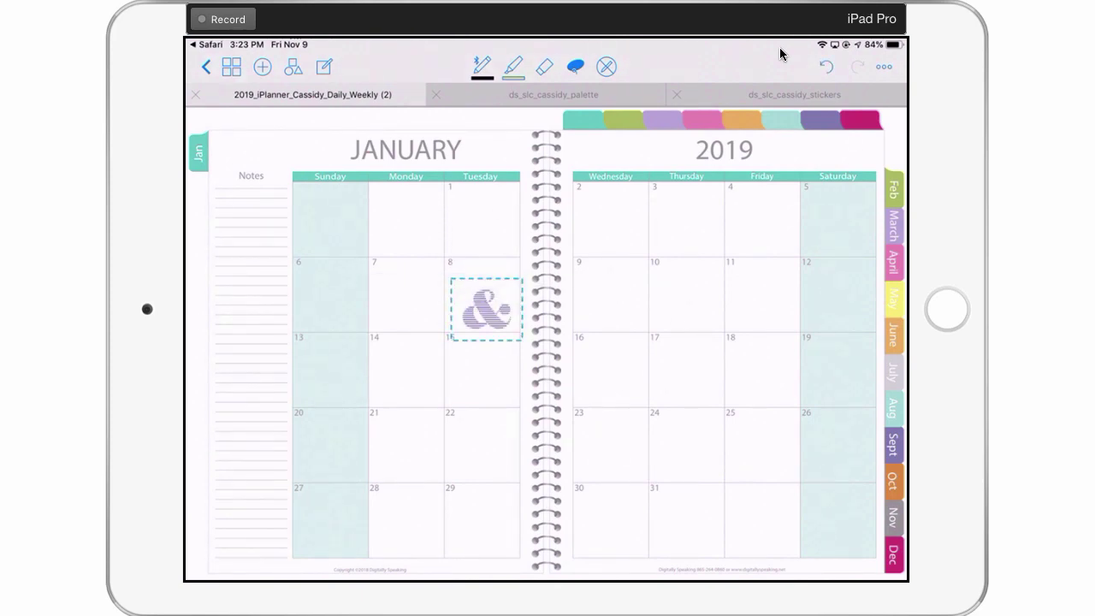
{"action": "left_click", "coordinate": [487, 308]}
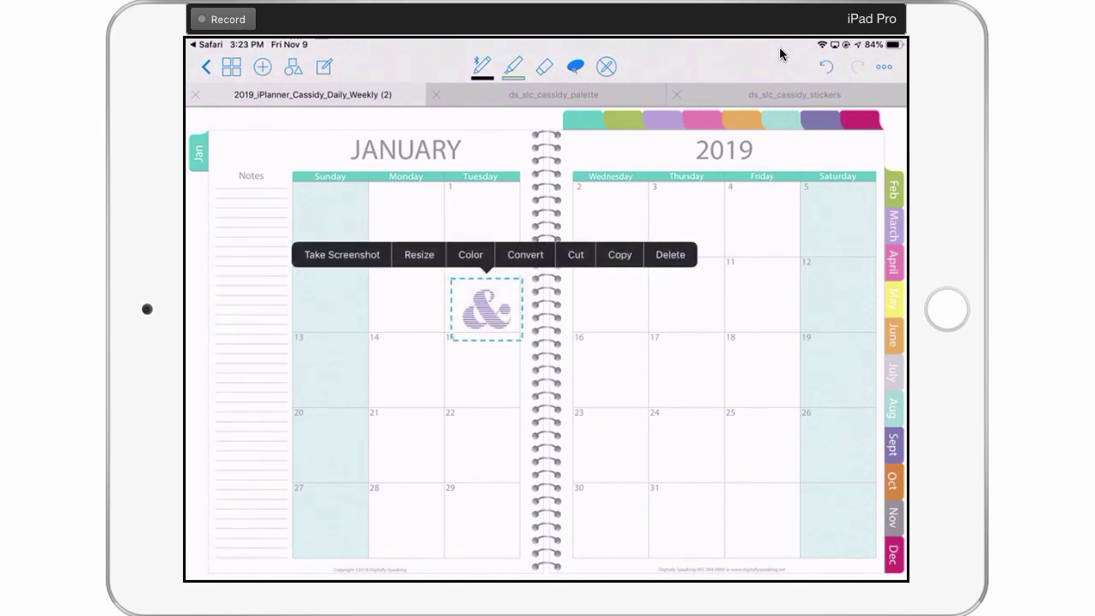
{"action": "left_click", "coordinate": [419, 254]}
{"action": "mouse_move", "coordinate": [512, 331]}
{"action": "left_mouse_down"}
{"action": "mouse_move", "coordinate": [531, 352]}
{"action": "mouse_move", "coordinate": [525, 343]}
{"action": "left_mouse_up"}
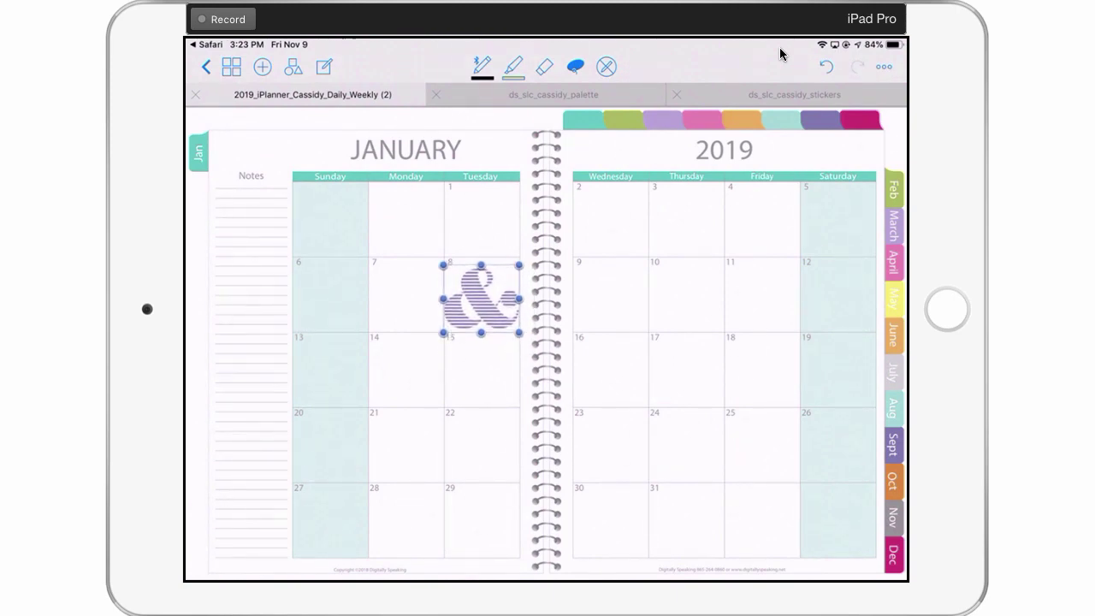
{"action": "key", "text": "Escape"}
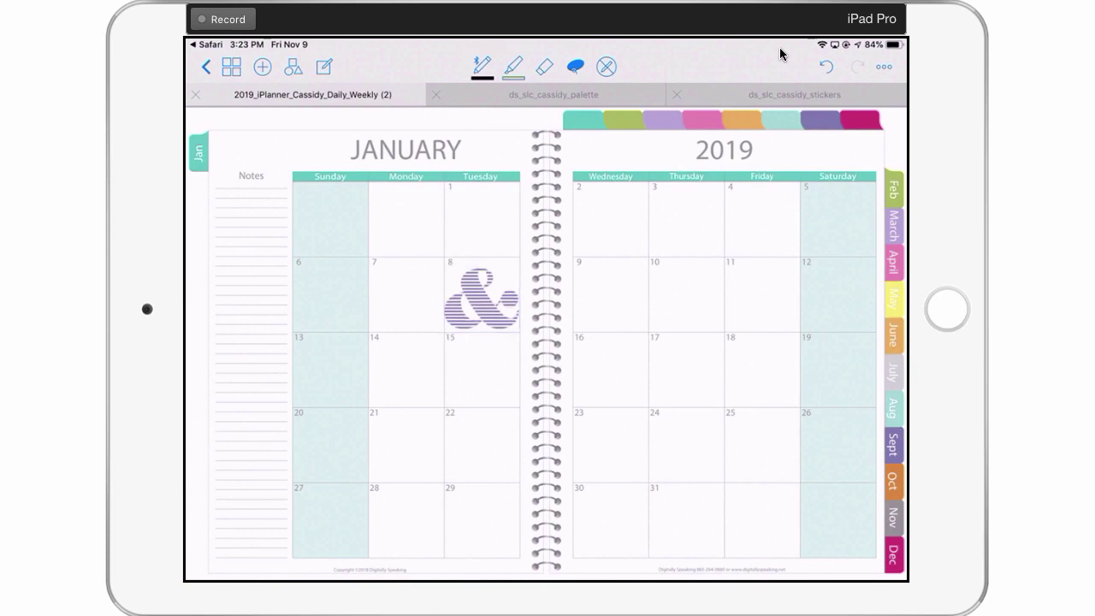
Step: Examine the print quality of the ampersand sticker on January 8 and the Sunday column header up close, and return to the full January spread
{"action": "scroll", "coordinate": [480, 300], "scroll_direction": "up", "scroll_amount": 5}
{"action": "scroll", "coordinate": [481, 297], "scroll_direction": "up", "scroll_amount": 5}
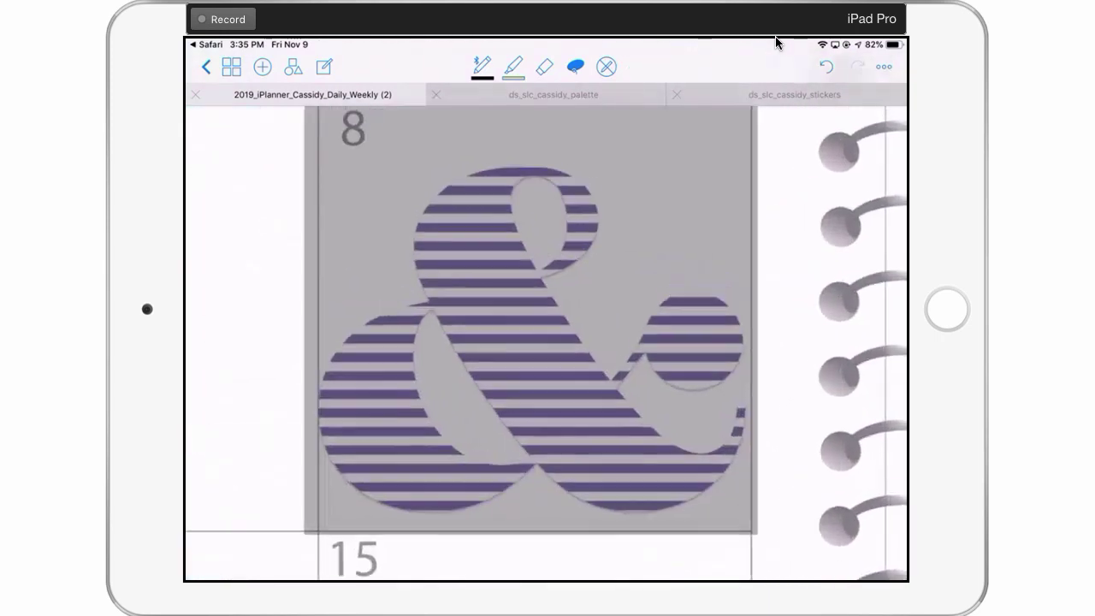
{"action": "scroll", "coordinate": [531, 342], "scroll_direction": "up", "scroll_amount": 2}
{"action": "scroll", "coordinate": [531, 343], "scroll_direction": "up", "scroll_amount": 2}
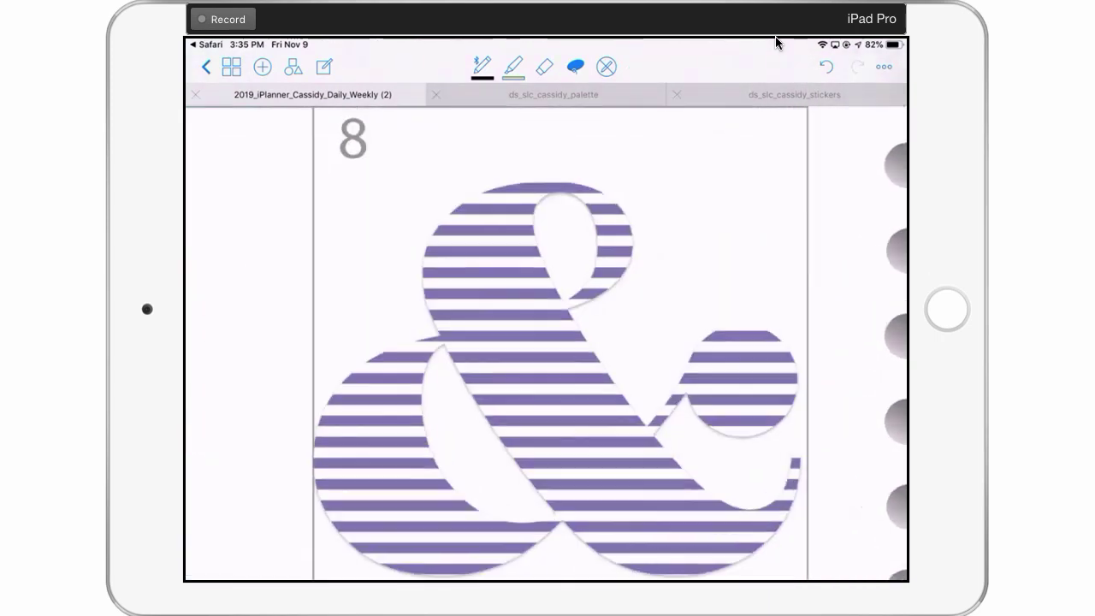
{"action": "scroll", "coordinate": [561, 360], "scroll_direction": "up", "scroll_amount": 2}
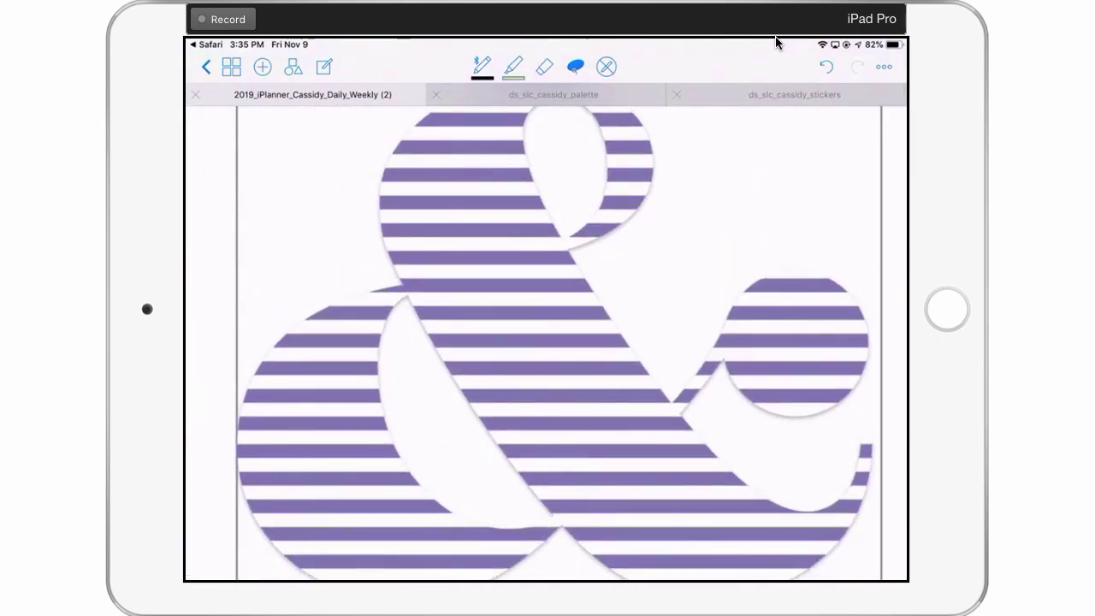
{"action": "scroll", "coordinate": [548, 342], "scroll_direction": "down", "scroll_amount": 5}
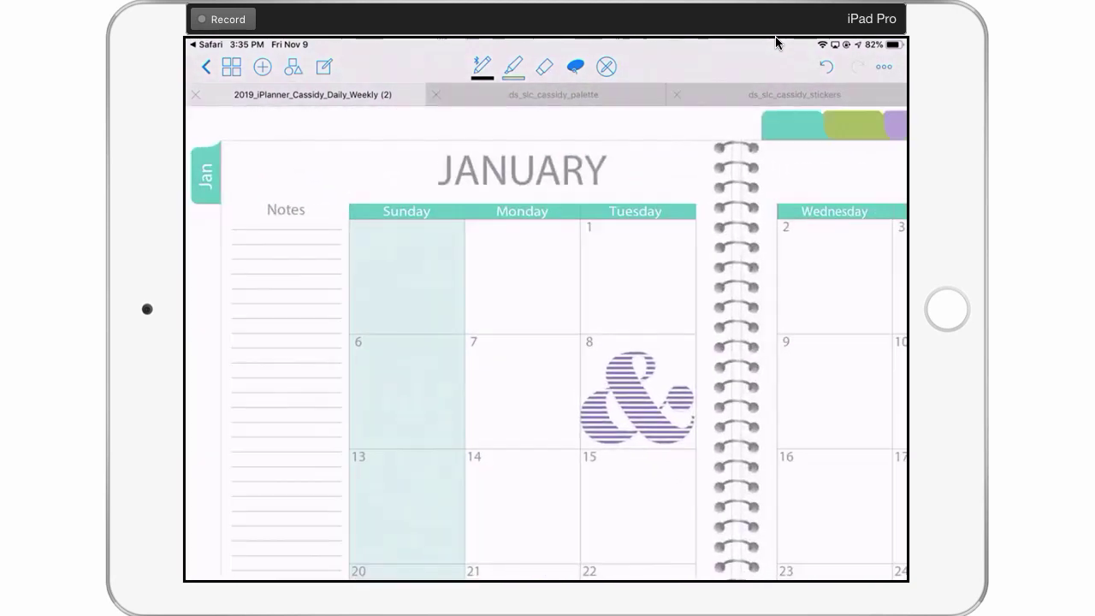
{"action": "scroll", "coordinate": [374, 265], "scroll_direction": "up", "scroll_amount": 4}
{"action": "scroll", "coordinate": [548, 342], "scroll_direction": "up", "scroll_amount": 3}
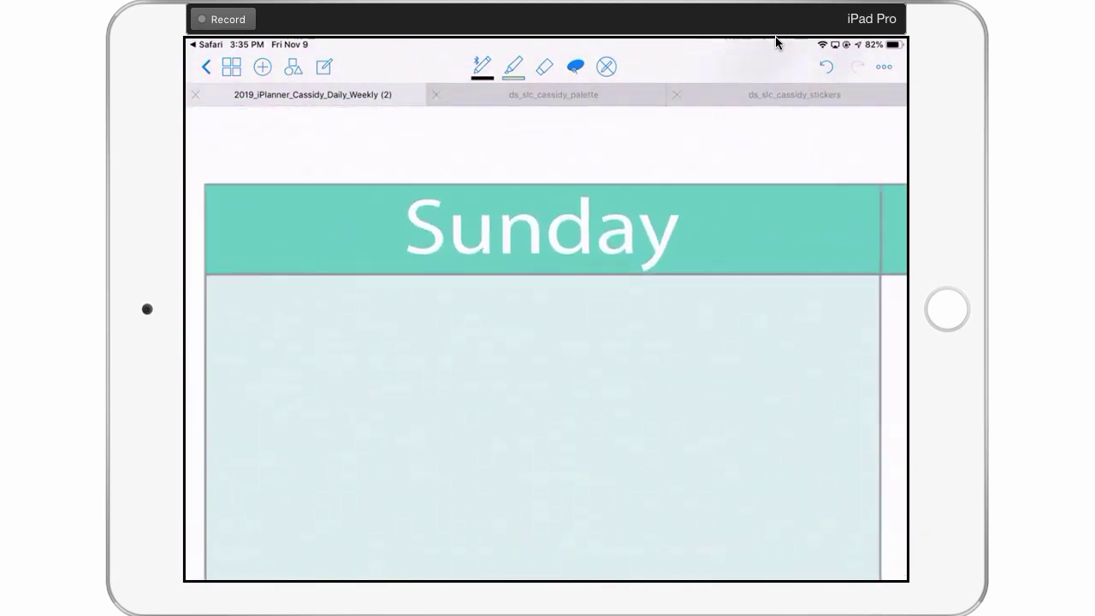
{"action": "scroll", "coordinate": [548, 342], "scroll_direction": "up", "scroll_amount": 1}
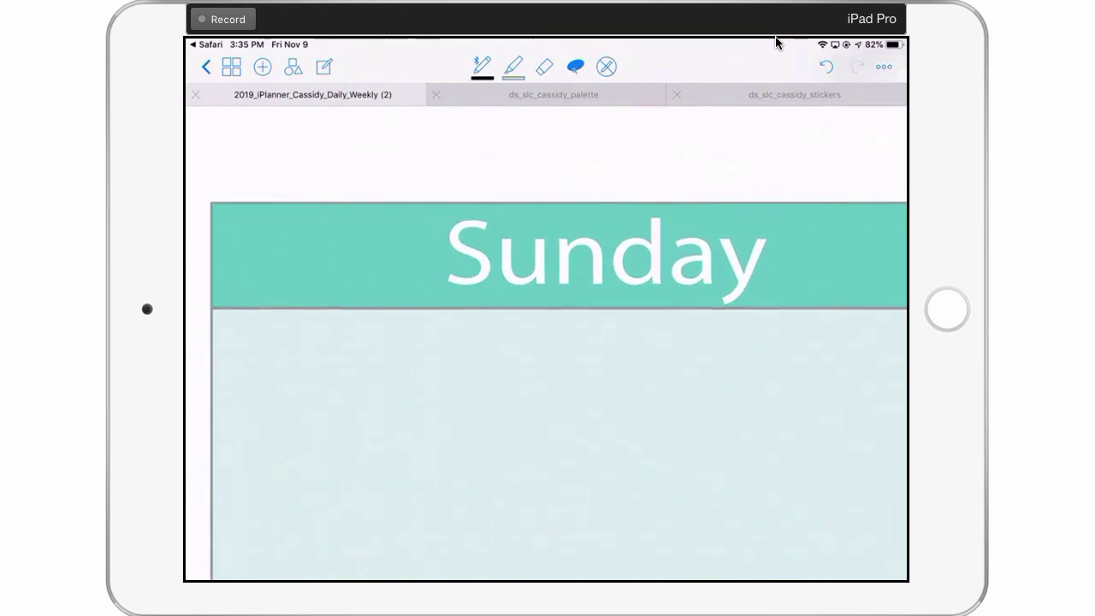
{"action": "scroll", "coordinate": [548, 342], "scroll_direction": "down", "scroll_amount": 1}
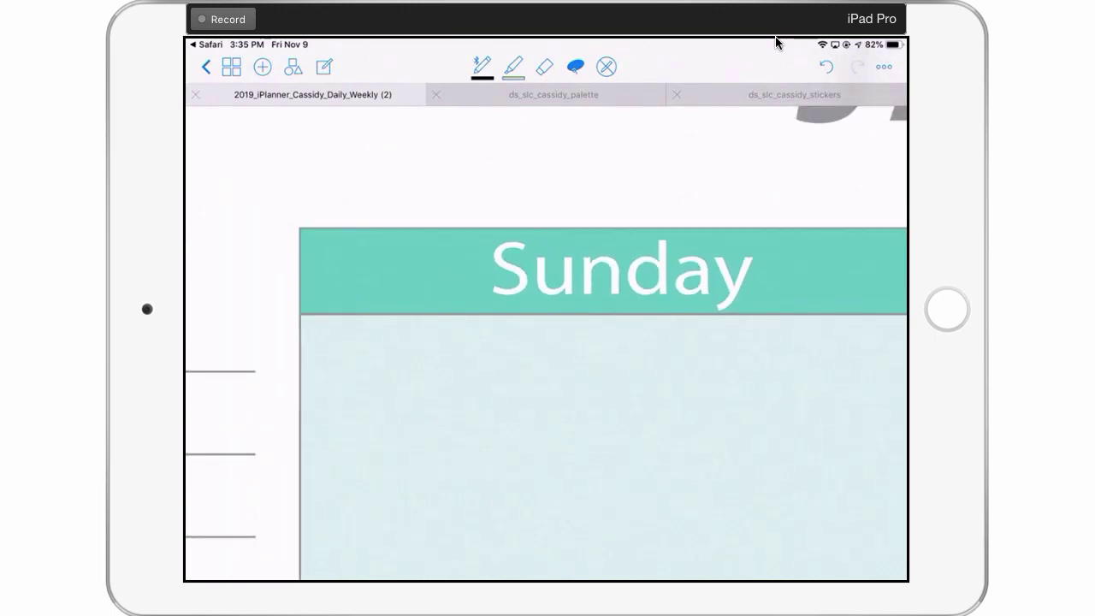
{"action": "scroll", "coordinate": [548, 342], "scroll_direction": "down", "scroll_amount": 5}
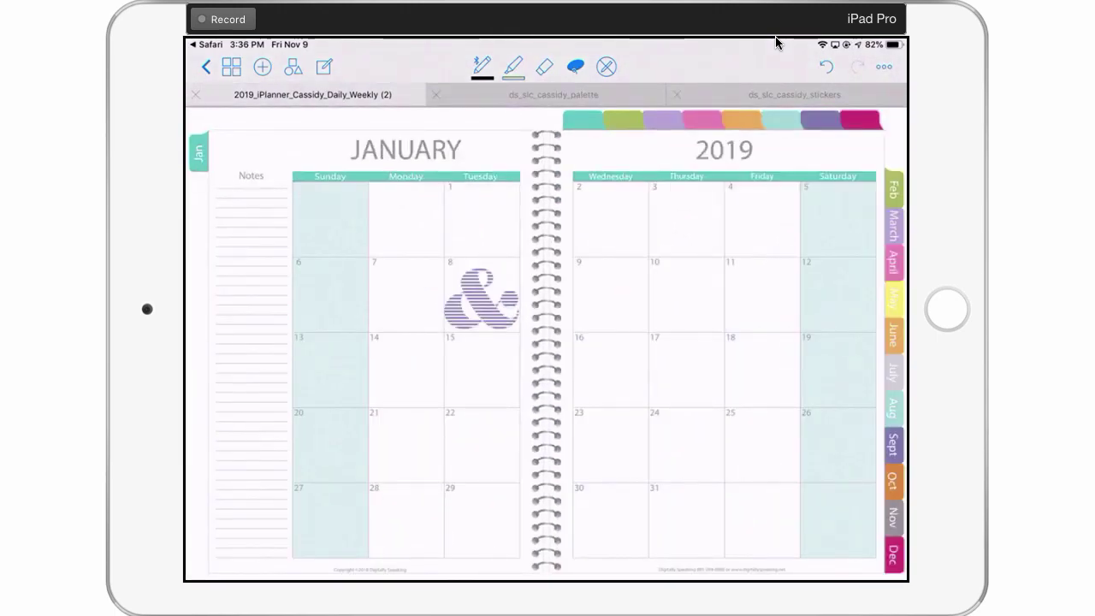